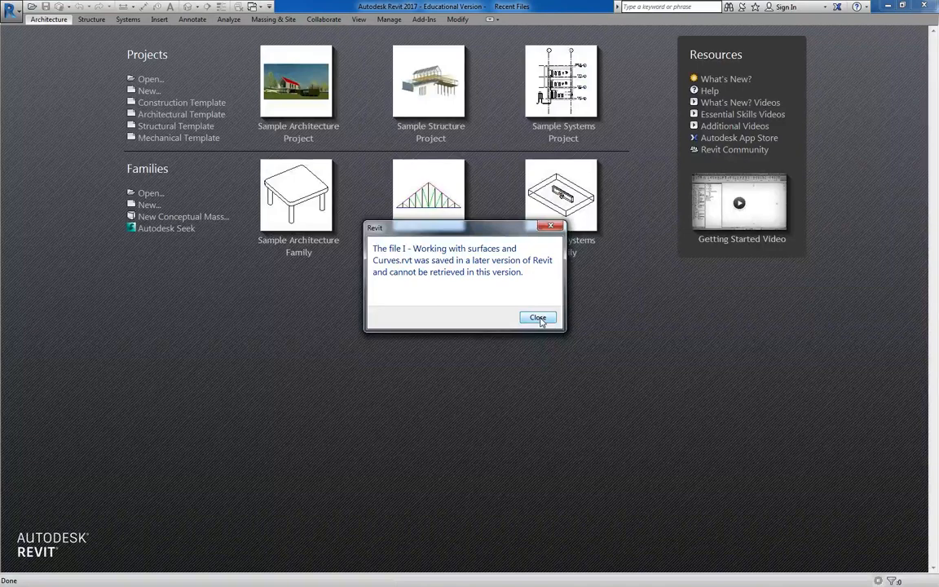
- Dismiss the error messages about the file that cannot be opened
left_click(538, 318)
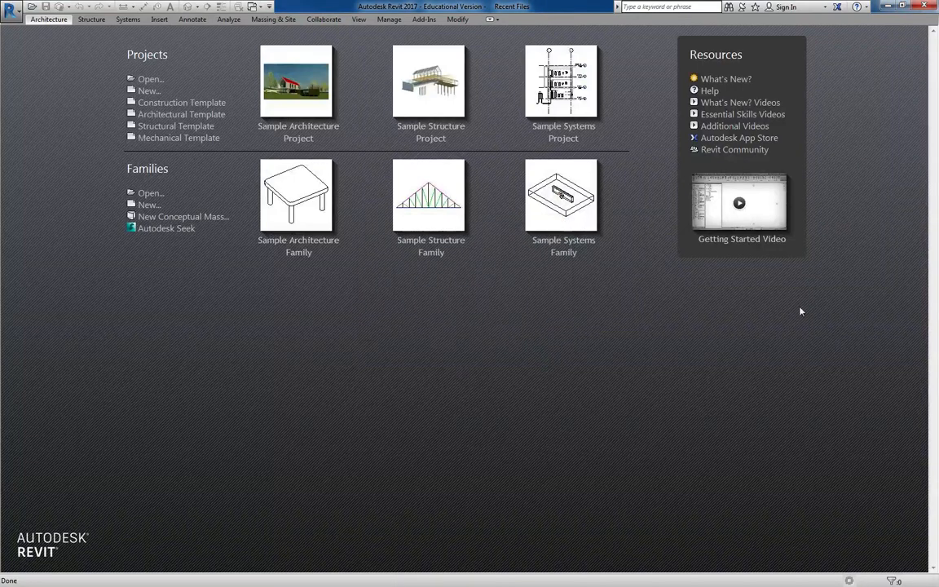
left_click_drag(509, 408, 515, 406)
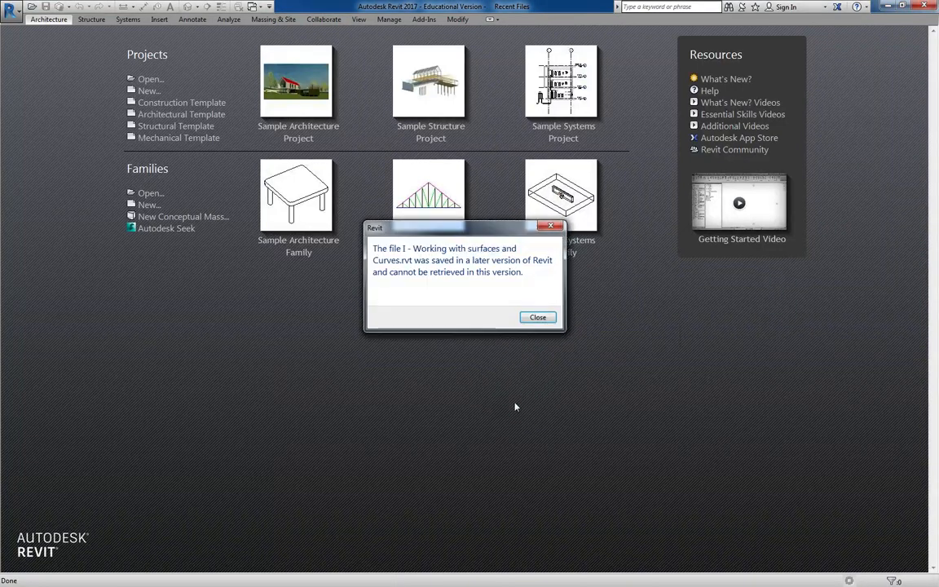
left_click(538, 318)
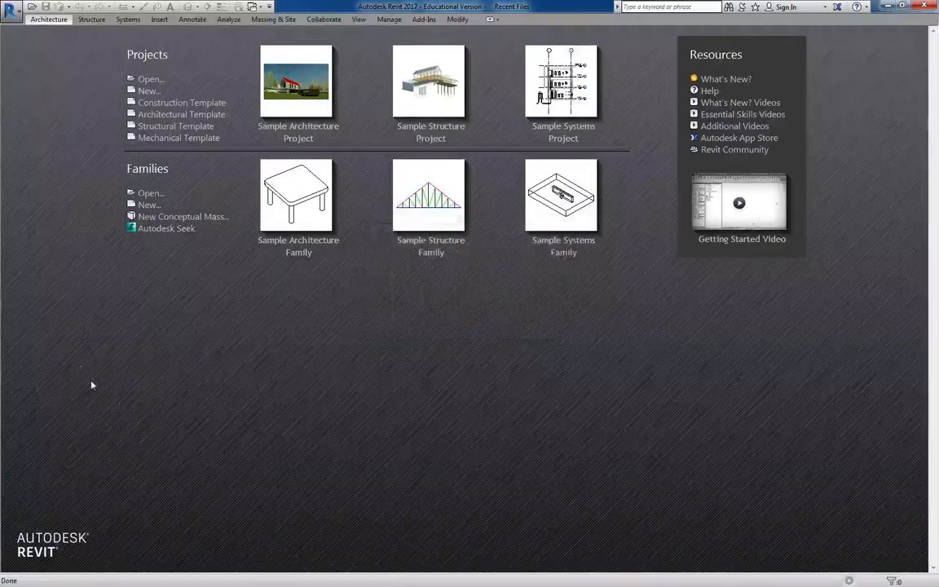
- Create a new project using the DefaultMetric template from the US Metric templates folder
left_click(149, 91)
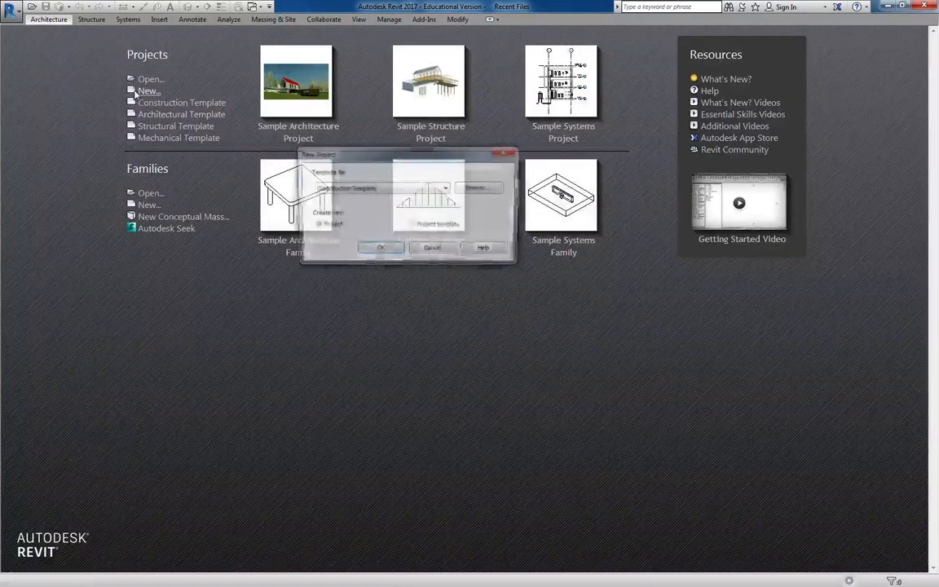
left_click(395, 188)
left_click(447, 188)
left_click(480, 189)
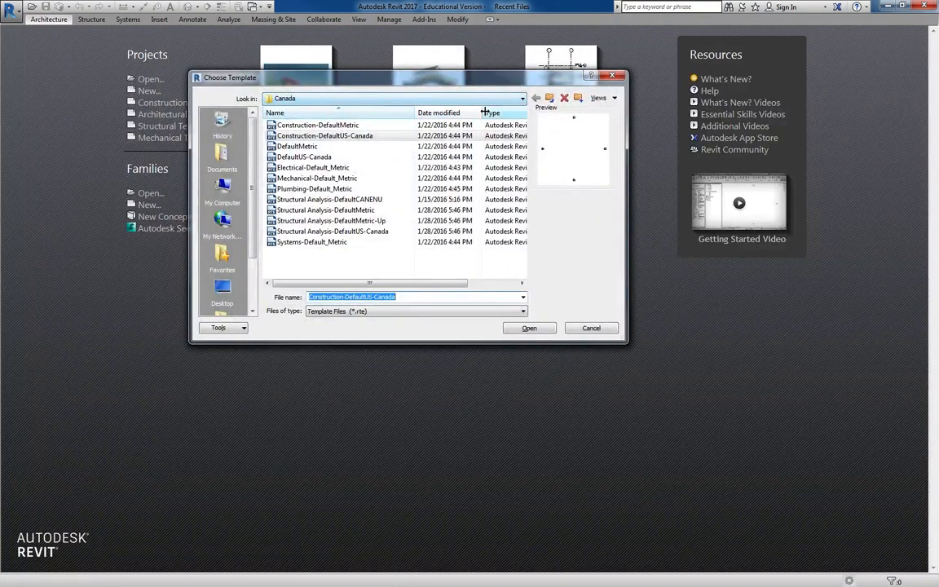
left_click(550, 98)
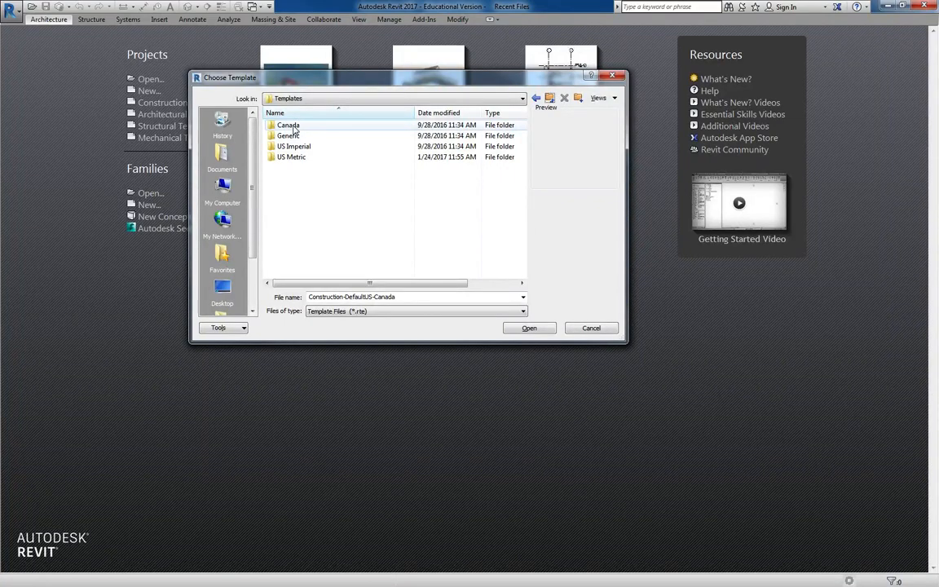
double_click(291, 157)
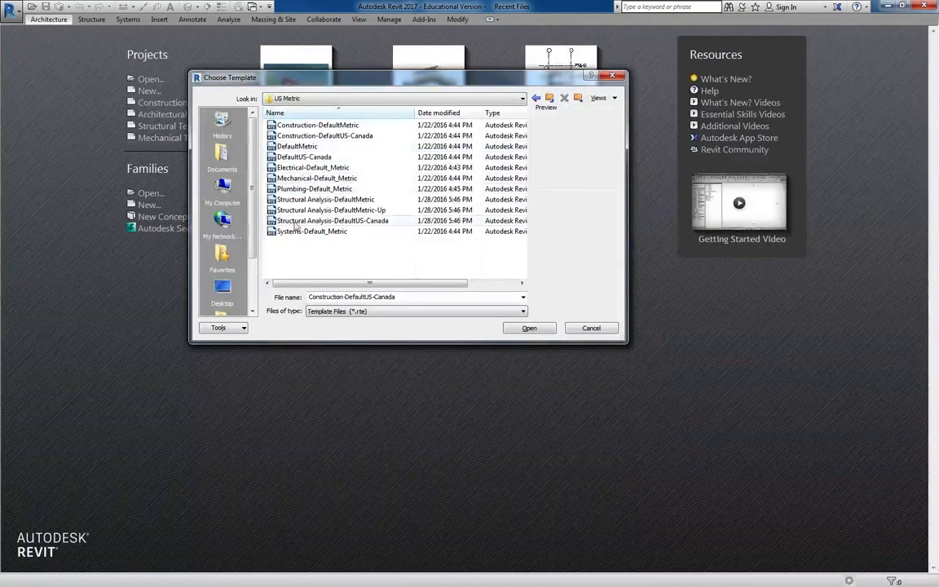
left_click(296, 146)
left_click(529, 327)
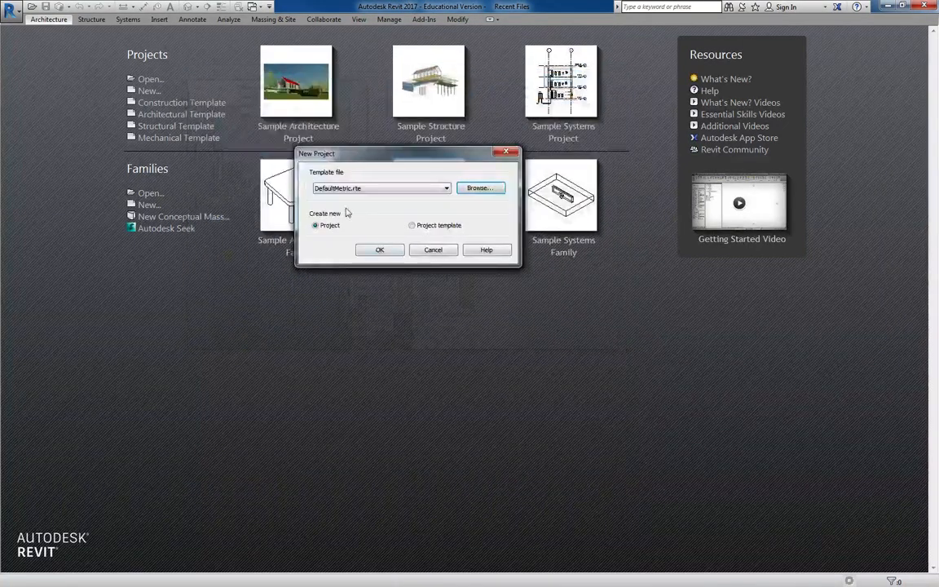
left_click(387, 253)
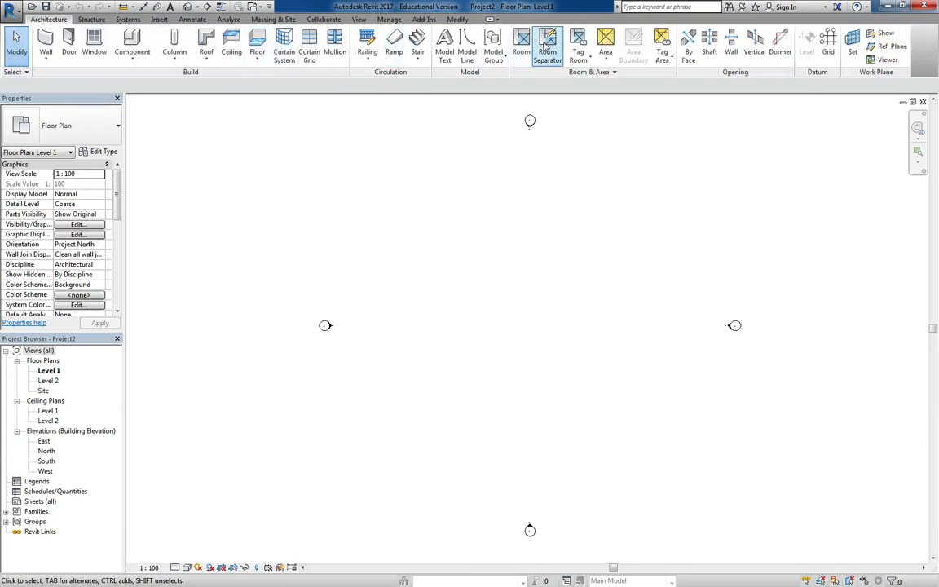
- Draw one vertical grid line in the left half of the area between the elevation markers on Level 1
key("g")
key("r")
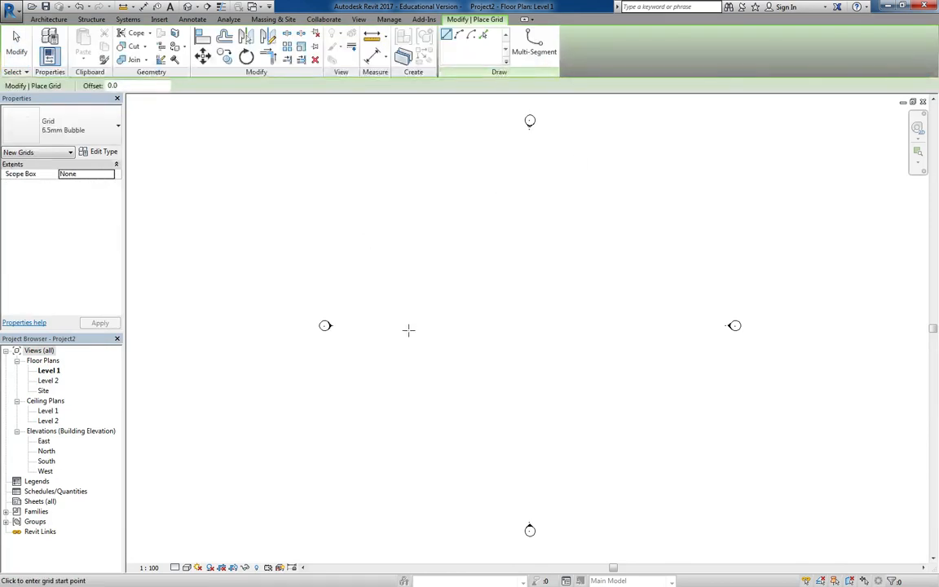
left_click(408, 486)
left_click(409, 166)
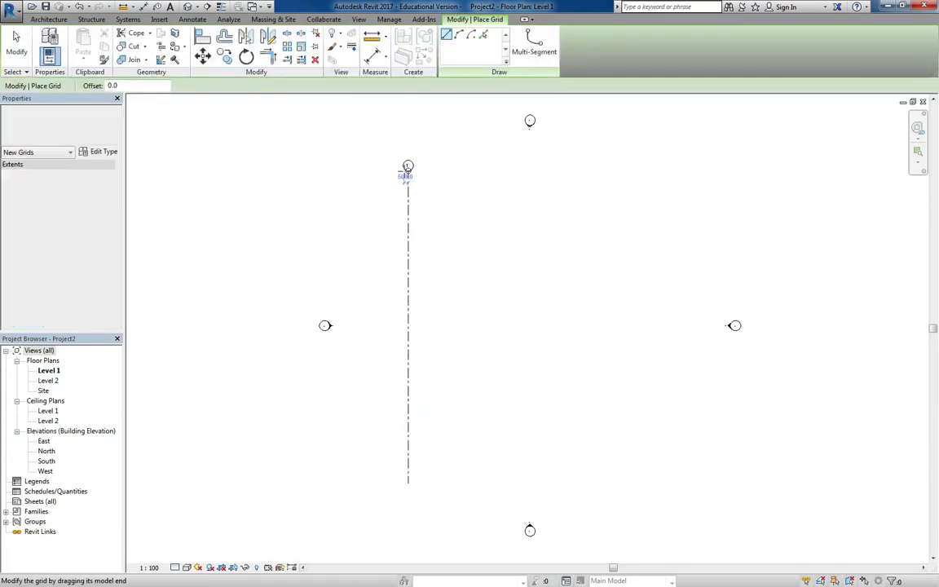
key("Escape")
key("Escape")
- Copy grid 1 about 4200 mm to the right
left_click(407, 209)
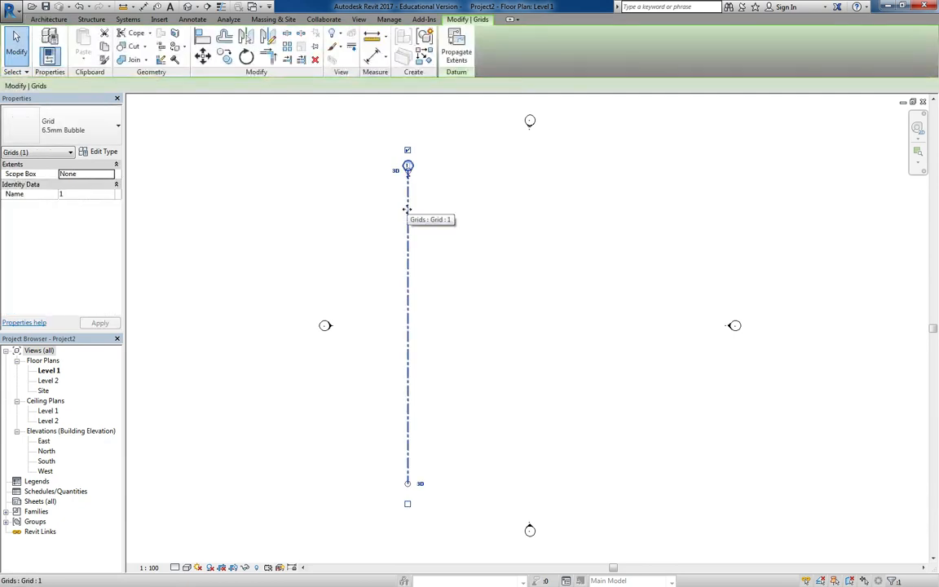
key("c")
left_click(450, 231)
left_click(485, 231)
key("Escape")
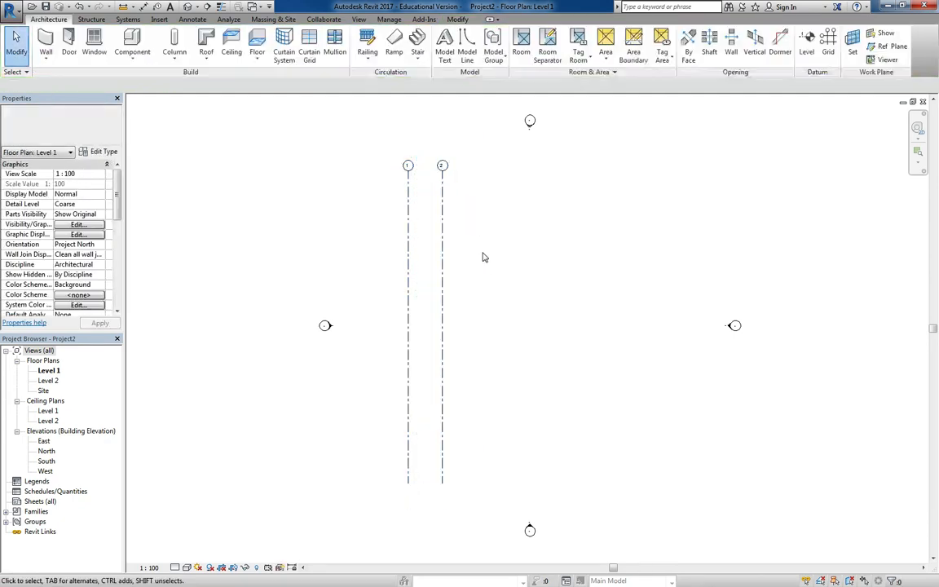
- Copy grids 1 and 2 to the right, placing the first copy about 3800 mm beyond grid 2
left_click_drag(487, 244, 402, 279)
key("c")
key("c")
left_click(498, 289)
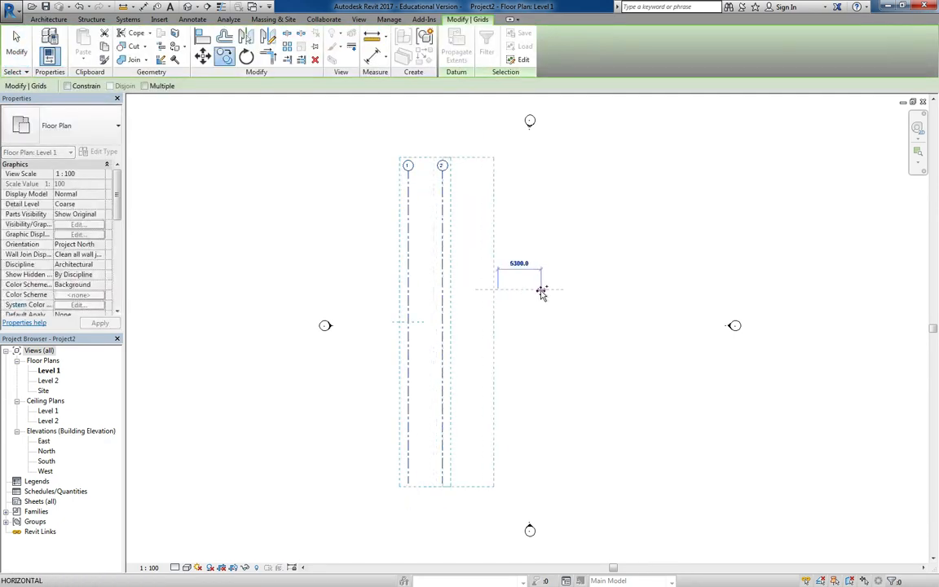
left_click(563, 291)
key("Escape")
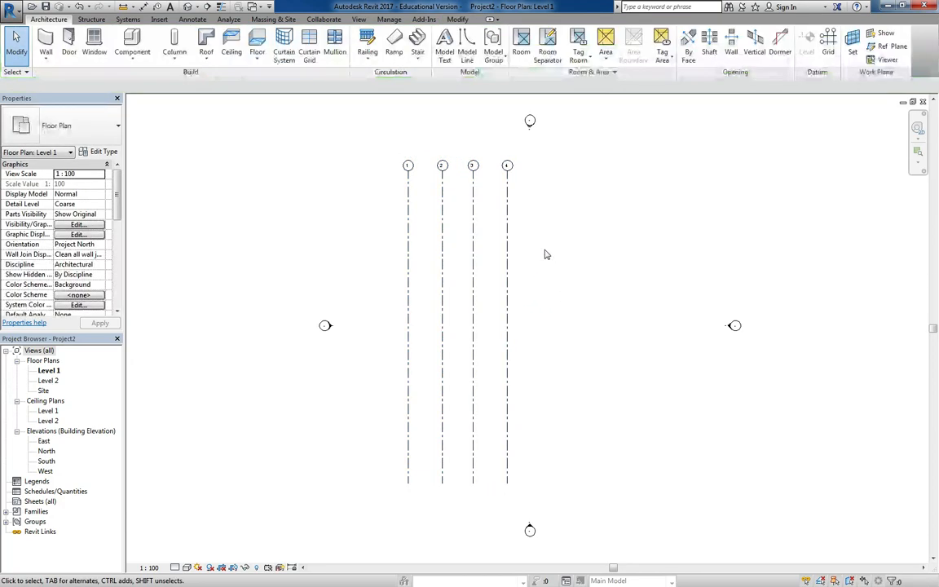
- Copy grids 2, 3 and 4 to the right, placing the first copy about 4500 mm beyond grid 4
left_click_drag(544, 249, 440, 315)
key("c")
key("c")
left_click(542, 335)
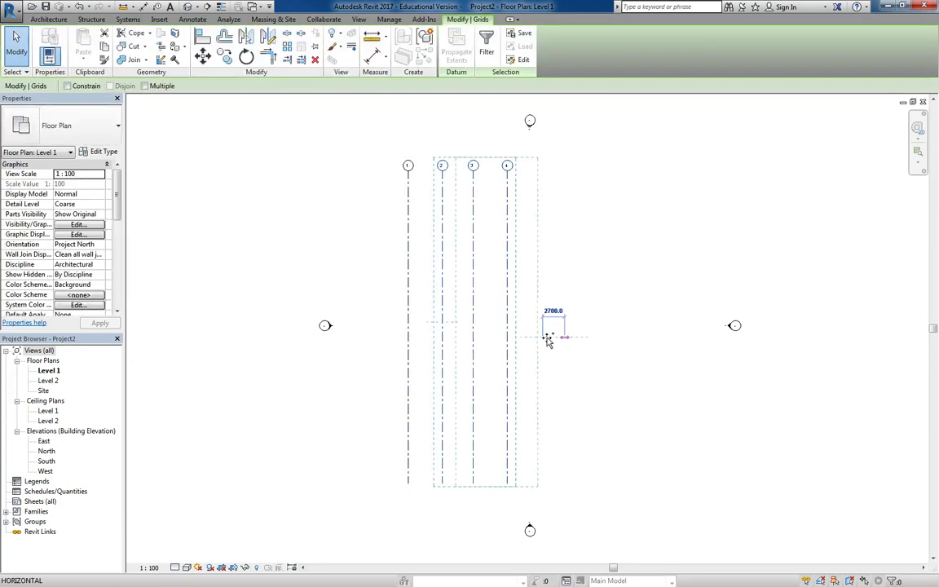
left_click(644, 339)
key("Escape")
- Copy all seven vertical grids diagonally down to the right at 45 degrees
left_click_drag(649, 202, 379, 283)
key("c")
key("c")
left_click(418, 295)
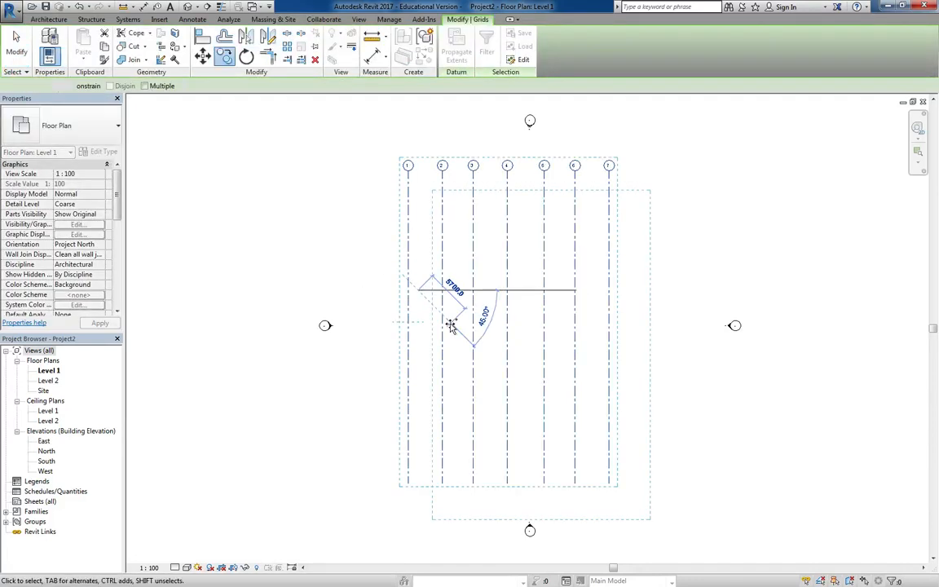
left_click(451, 329)
- Rotate the seven copied grids by 90 degrees and move them up and left across the vertical grids
key("r")
key("o")
left_click(604, 297)
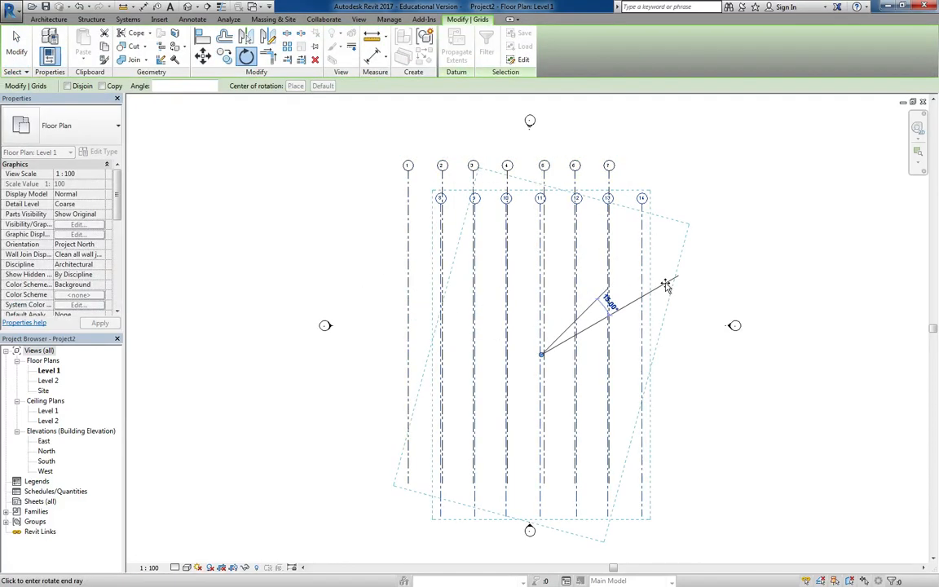
type("90")
key("Return")
mouse_move(655, 255)
left_mouse_down()
mouse_move(611, 203)
mouse_move(625, 199)
left_mouse_up()
left_click(645, 422)
- Copy horizontal grids 13 and 14 downward, placing the first copy about 3800 mm below grid 14
left_click_drag(635, 422, 624, 361)
key("m")
key("v")
left_click(724, 398)
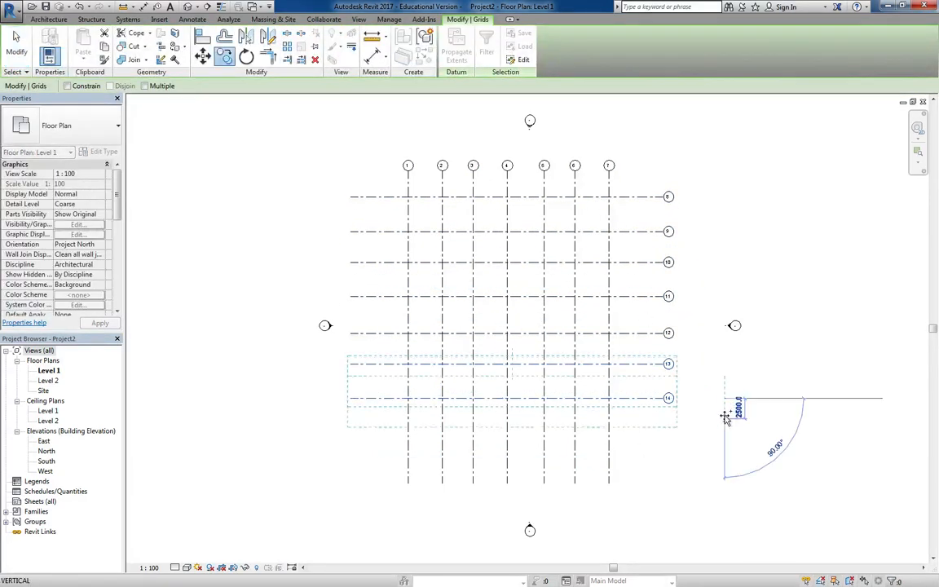
left_click(728, 466)
left_click(712, 457)
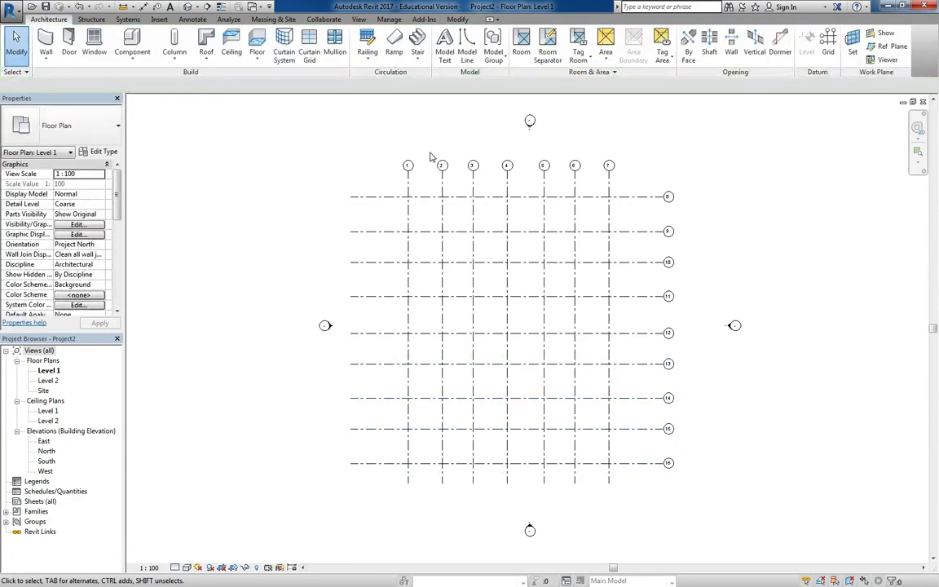
left_click(457, 19)
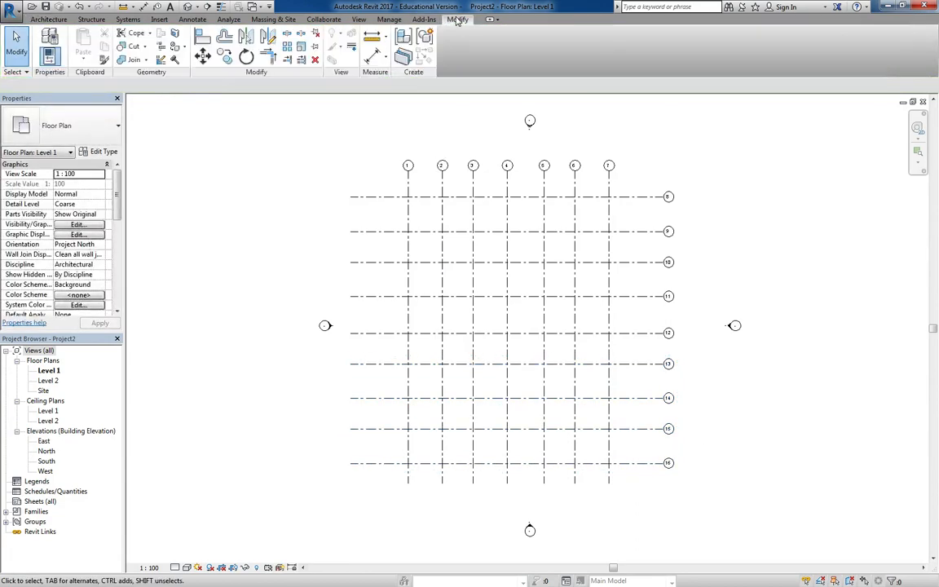
left_click(371, 59)
left_click(407, 188)
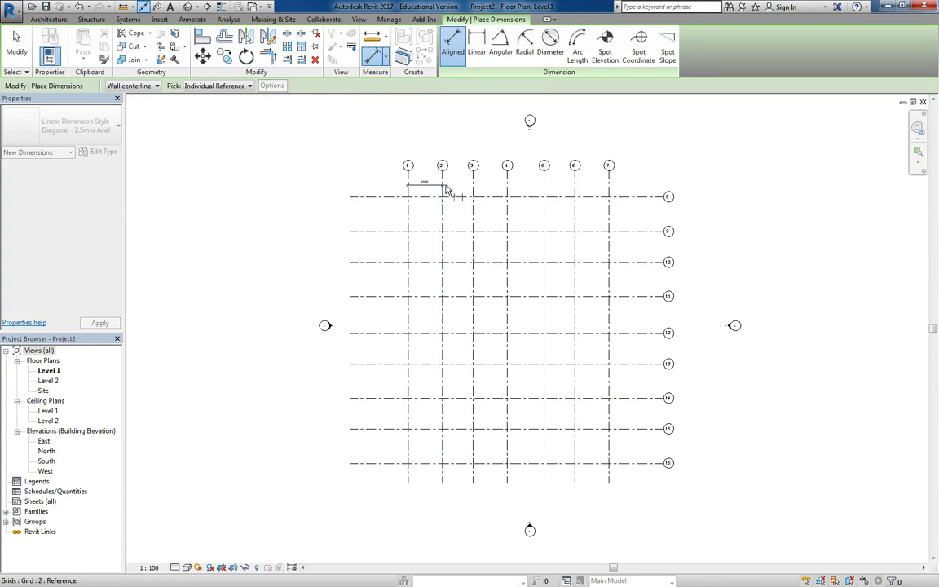
left_click(474, 189)
left_click(507, 189)
left_click(544, 189)
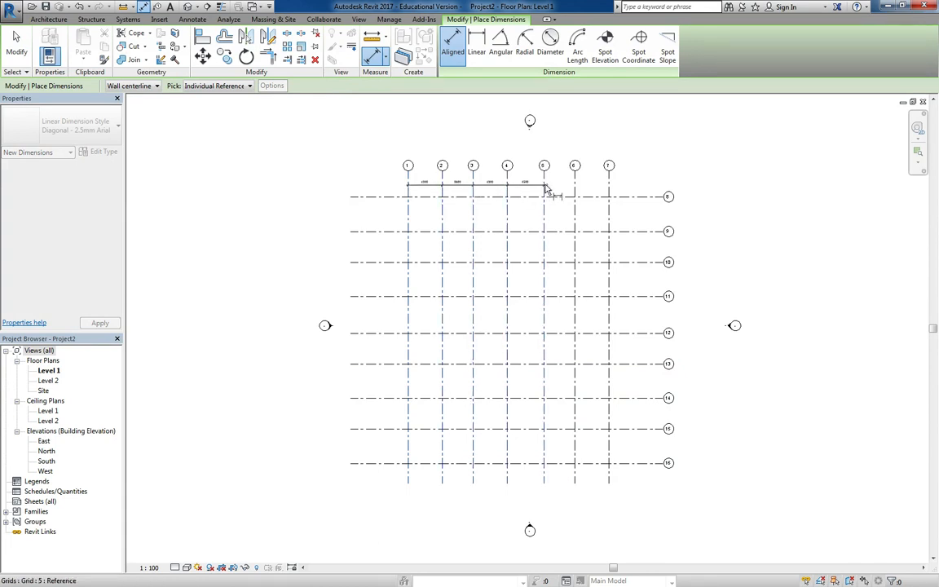
right_click(635, 184)
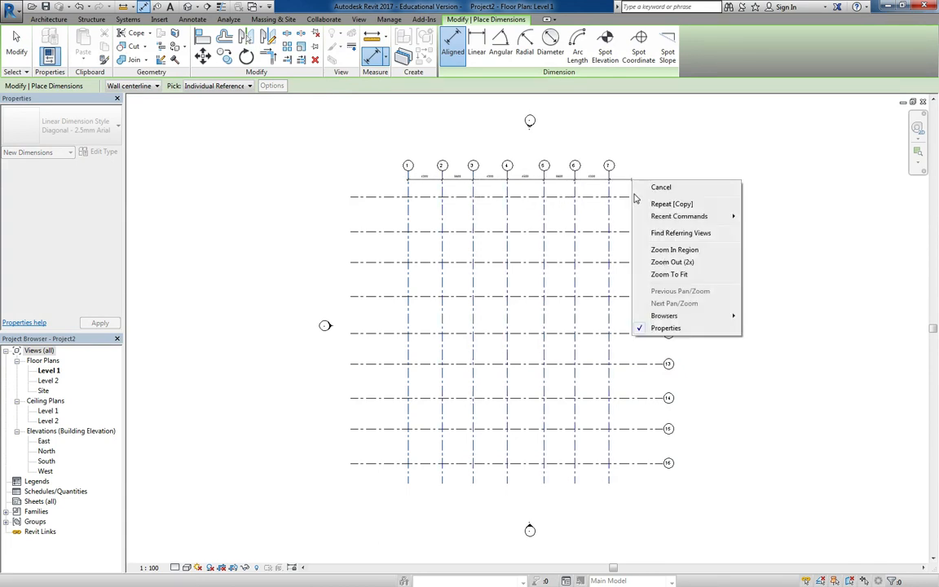
left_click(656, 188)
left_click(409, 194)
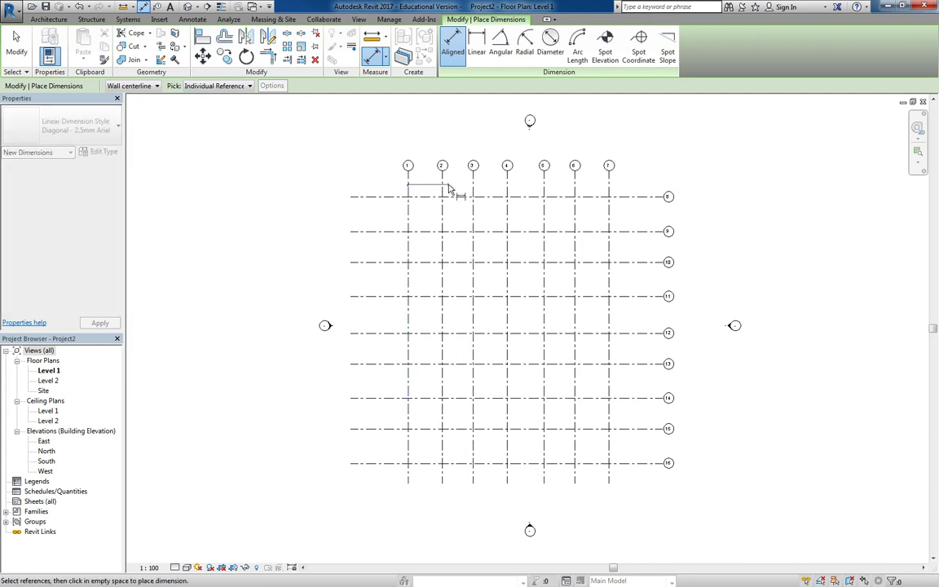
left_click(409, 190)
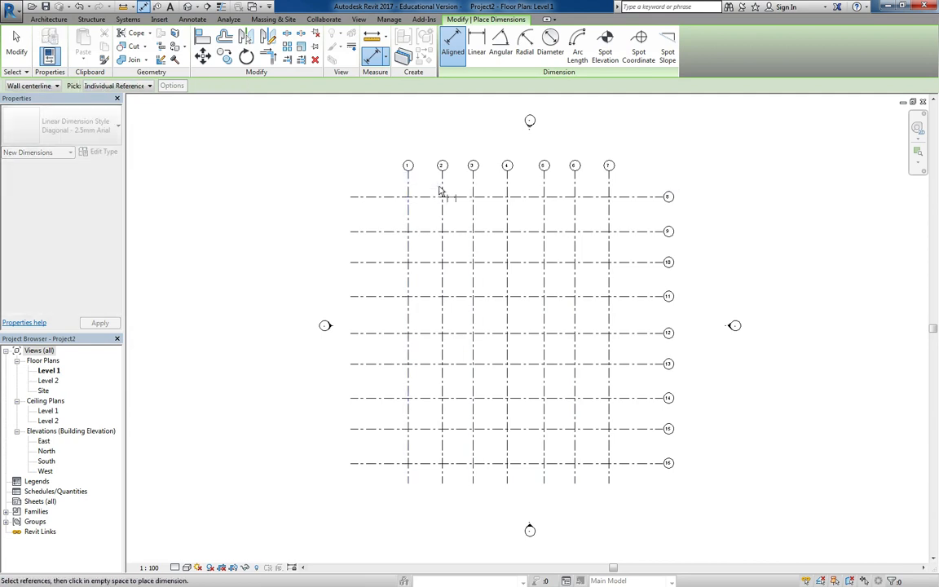
key("Escape")
- Place a continuous aligned dimension across vertical grids 1 to 7, just below their bubbles
left_click(409, 190)
left_click(443, 191)
left_click(473, 190)
left_click(507, 192)
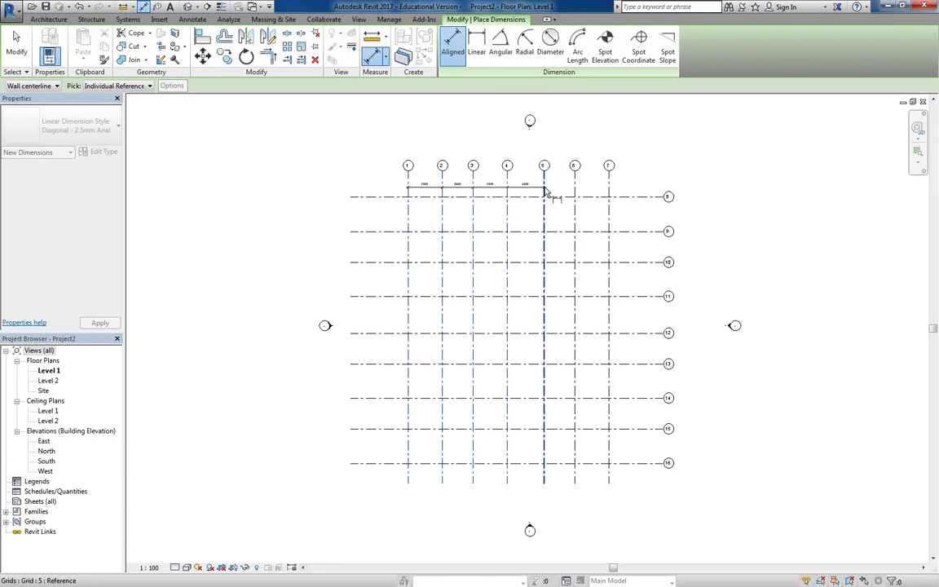
left_click(545, 194)
left_click(575, 195)
left_click(609, 196)
left_click(629, 193)
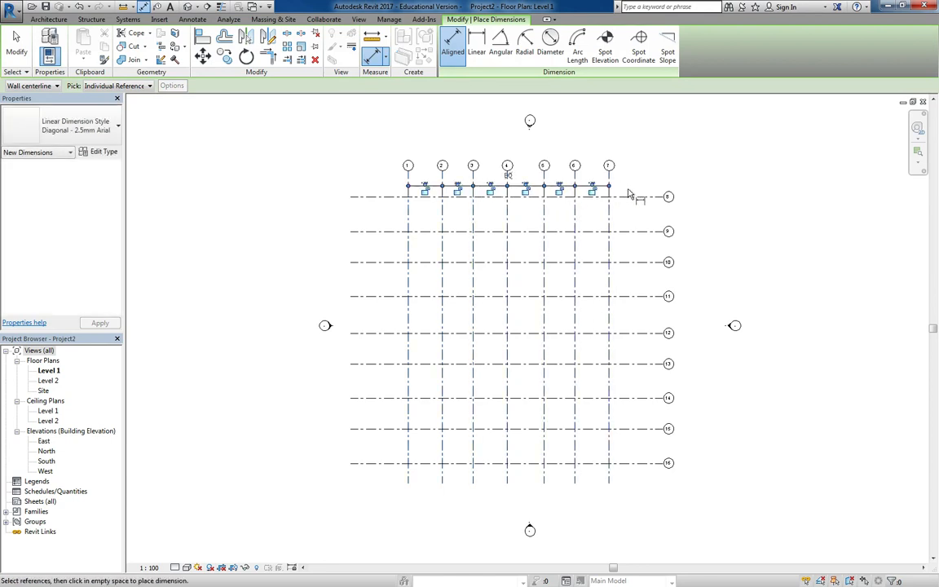
- Place a continuous aligned dimension down horizontal grids 8 to 16, beside their bubbles
left_click(635, 198)
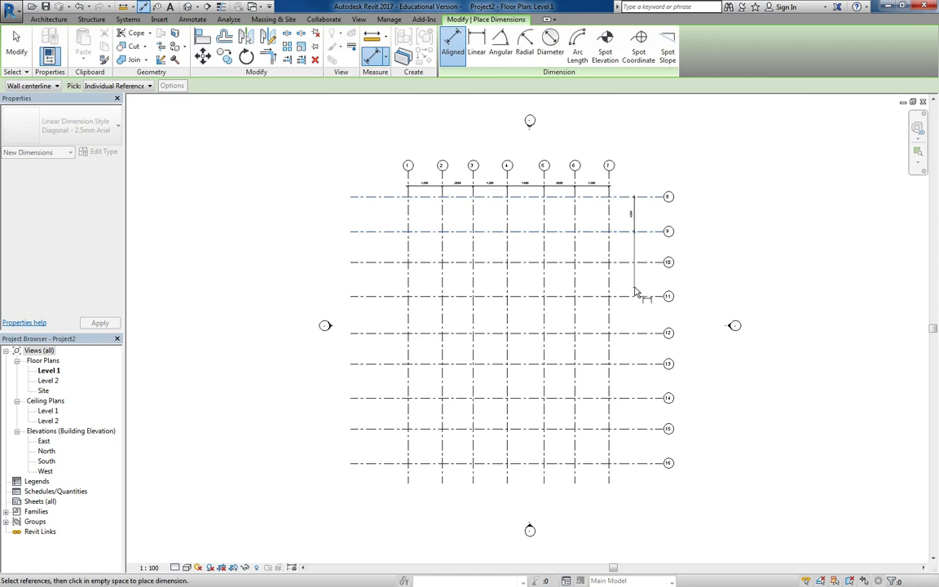
left_click(635, 262)
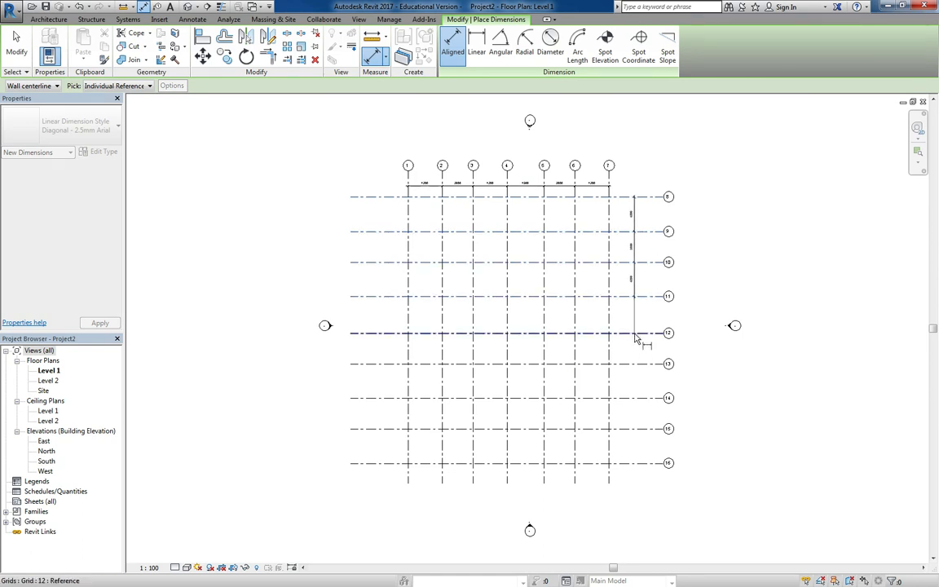
left_click(636, 332)
left_click(640, 364)
left_click(643, 397)
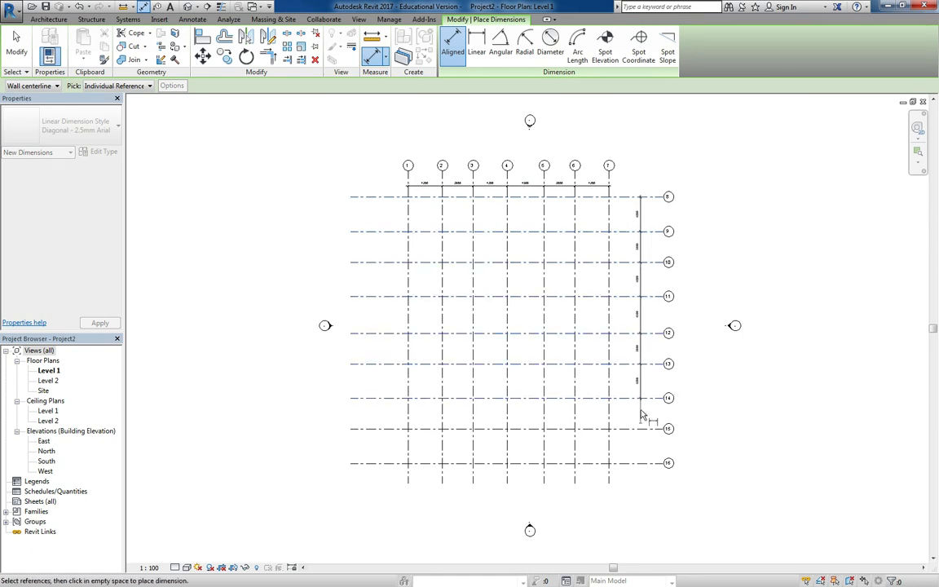
left_click(653, 429)
left_click(653, 462)
left_click(656, 453)
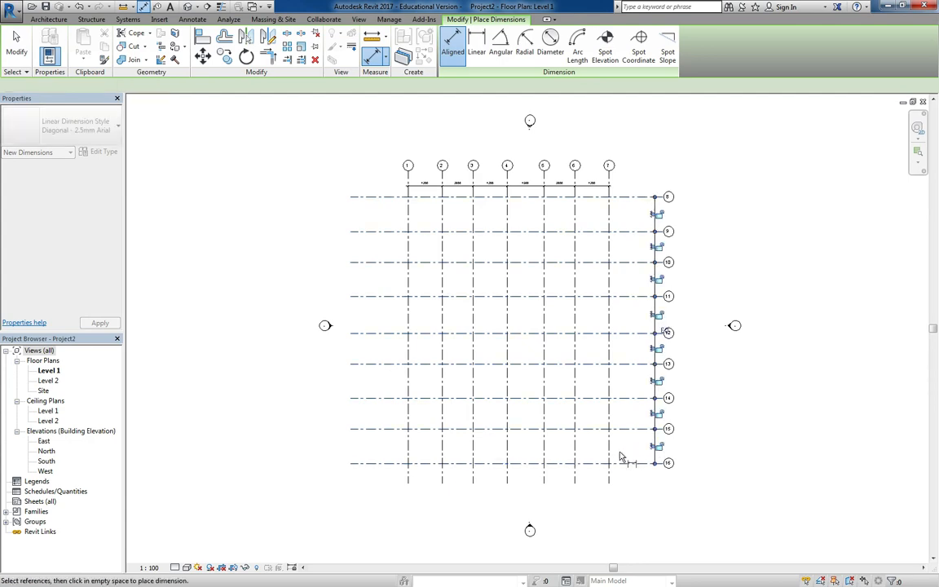
- Space horizontal grids 8 to 16 equally by turning on equality for their dimension string
scroll(682, 330, "up", 3)
scroll(681, 329, "up", 2)
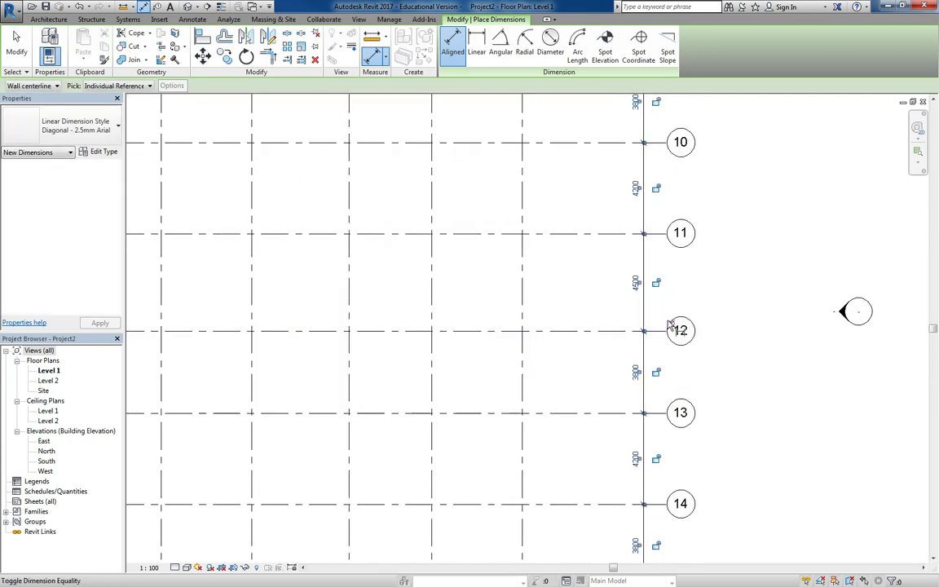
key("Escape")
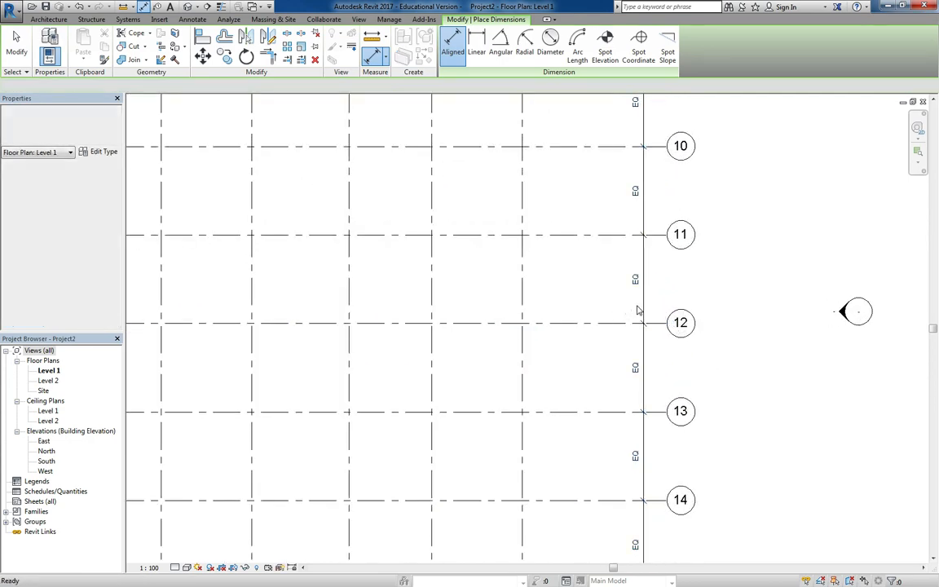
left_click_drag(642, 307, 612, 306)
scroll(612, 305, "down", 3)
middle_click_drag(539, 305, 627, 416)
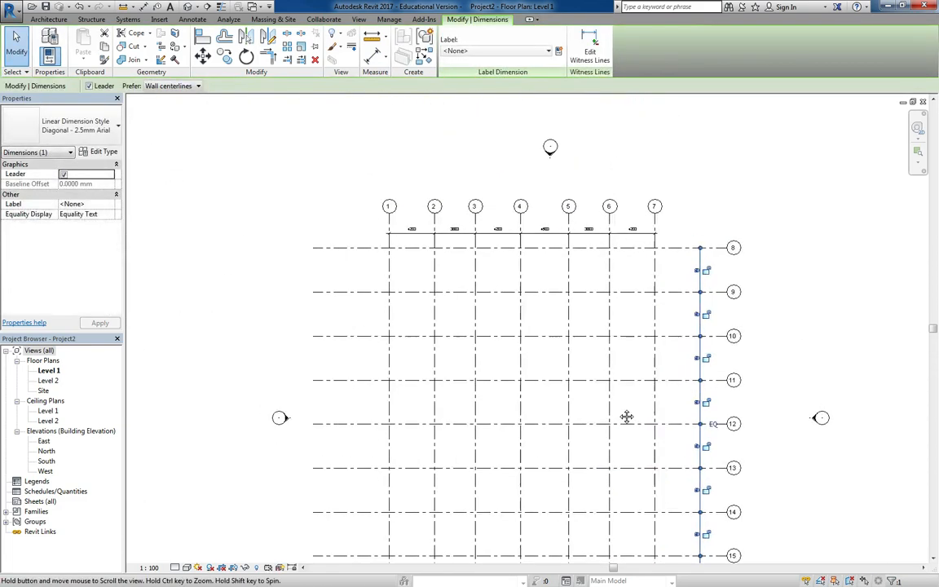
- Space vertical grids 1 to 7 equally through their dimension string and shift the string slightly closer to the bubbles
left_click(571, 230)
scroll(573, 231, "up", 1)
left_click(514, 218)
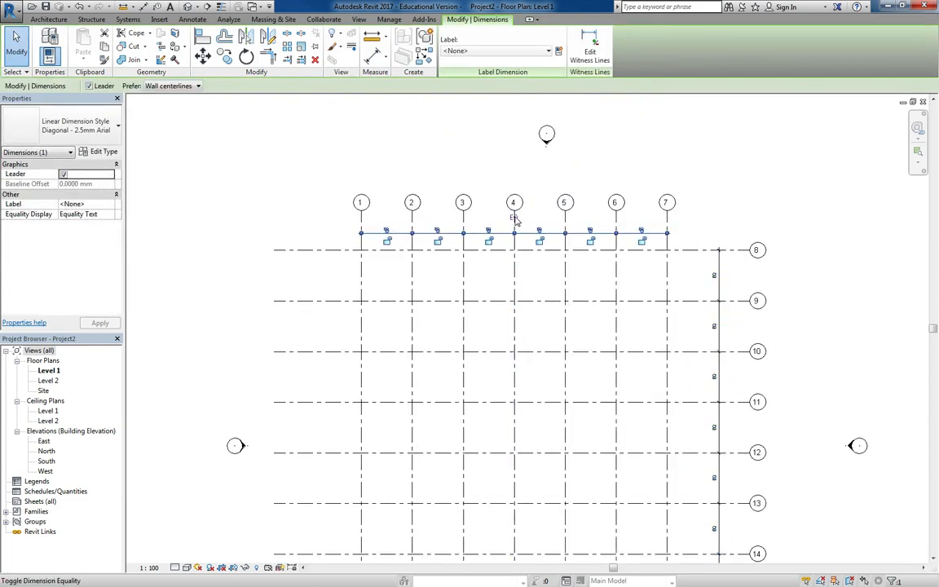
left_click(424, 172)
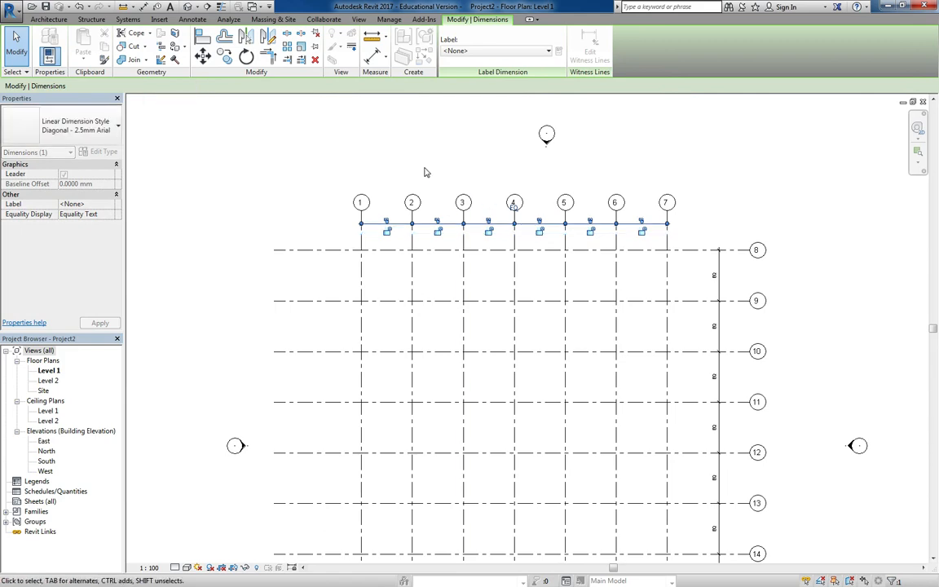
middle_click_drag(479, 274, 471, 210)
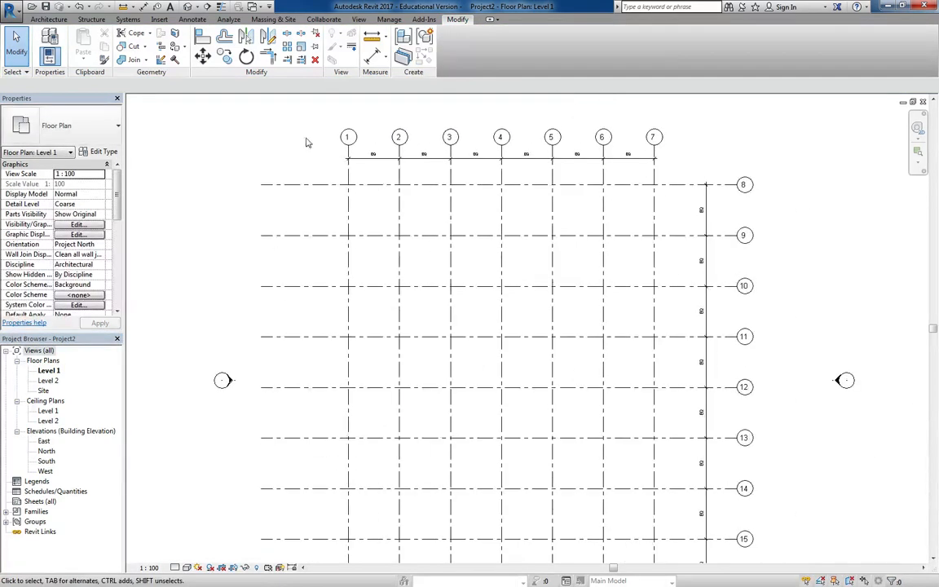
- Place 457 x 475mm rectangular architectural columns where grid 8 crosses grids 1 to 7
left_click(51, 20)
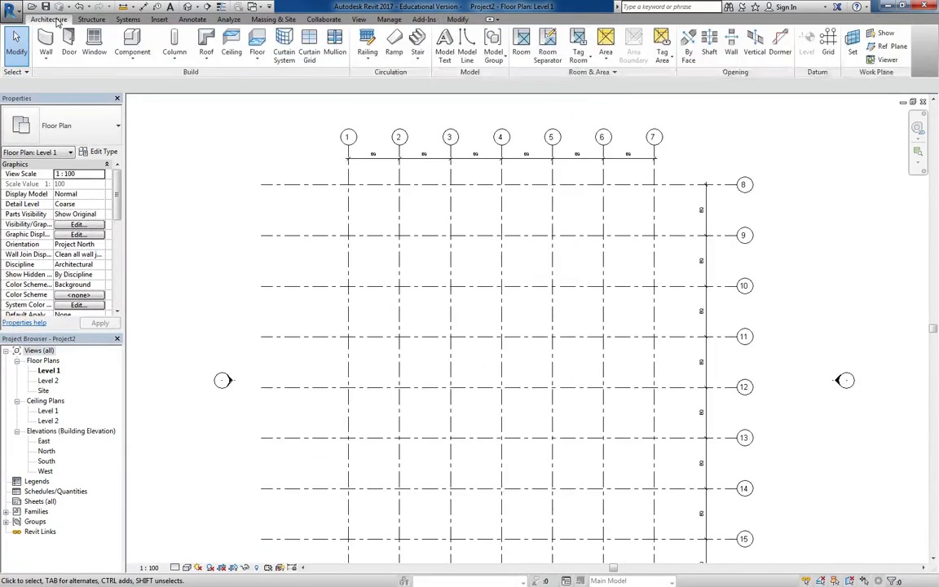
left_click(173, 60)
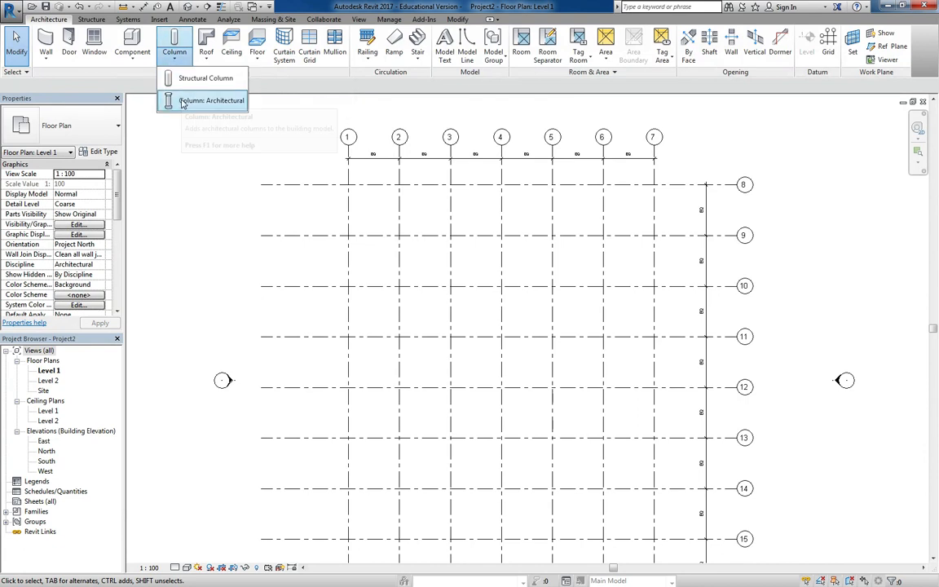
left_click(182, 103)
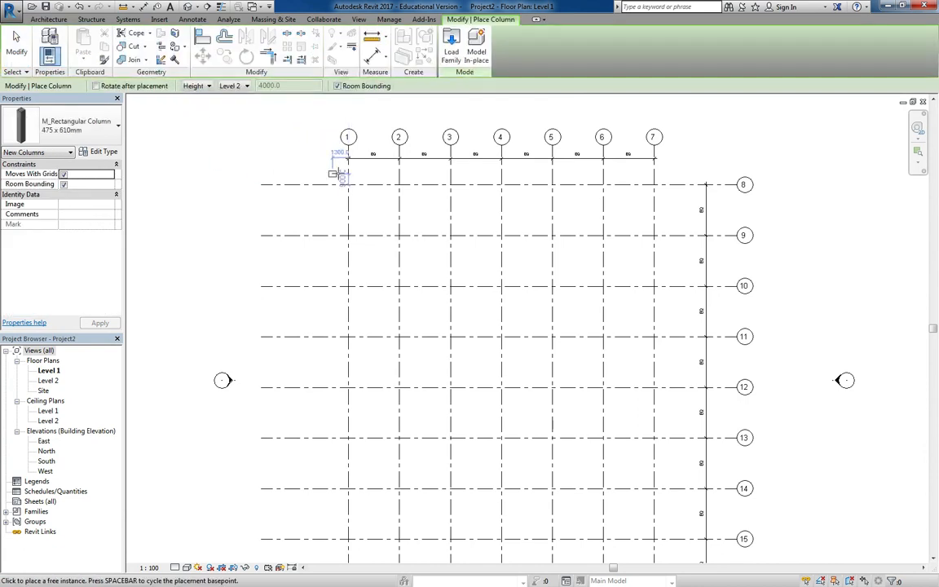
left_click(88, 137)
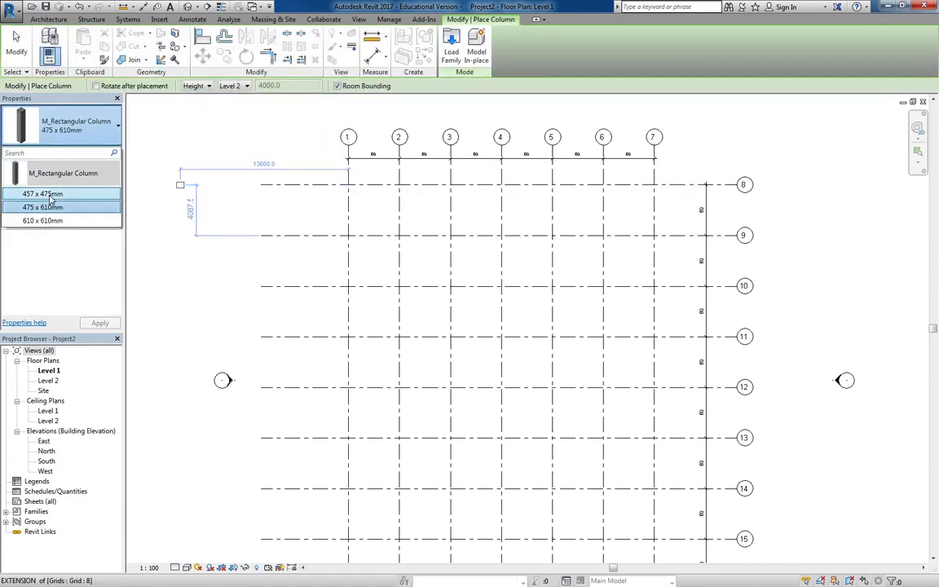
left_click(49, 173)
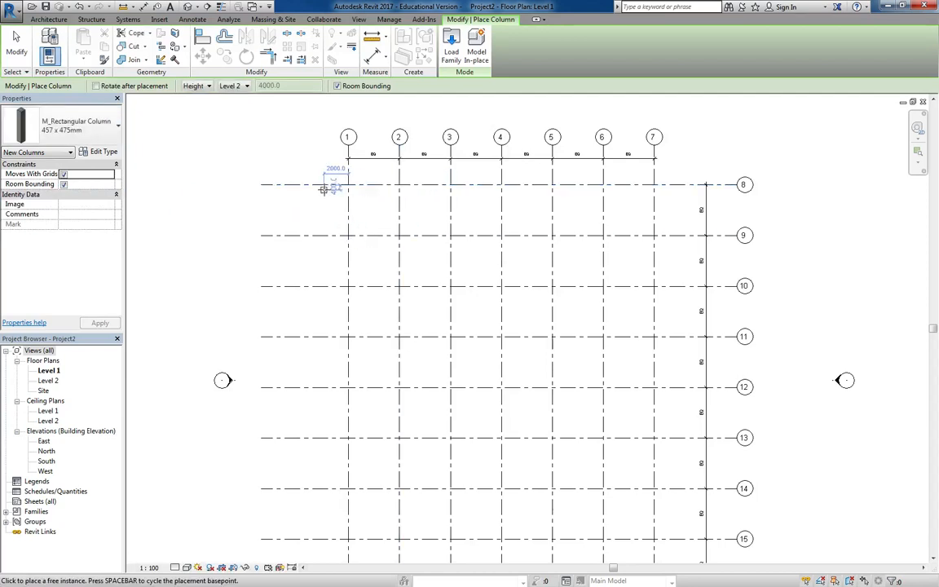
left_click(400, 186)
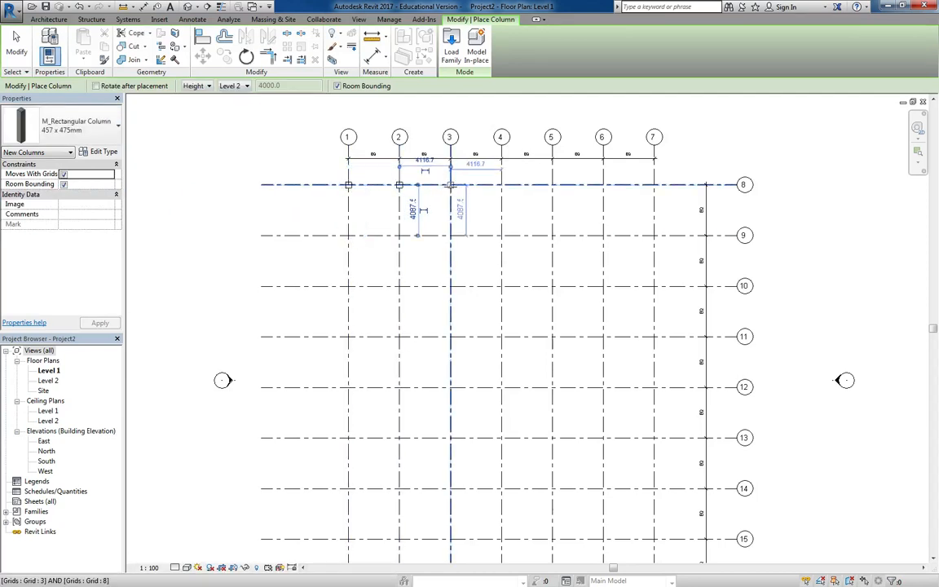
left_click(451, 186)
left_click(501, 186)
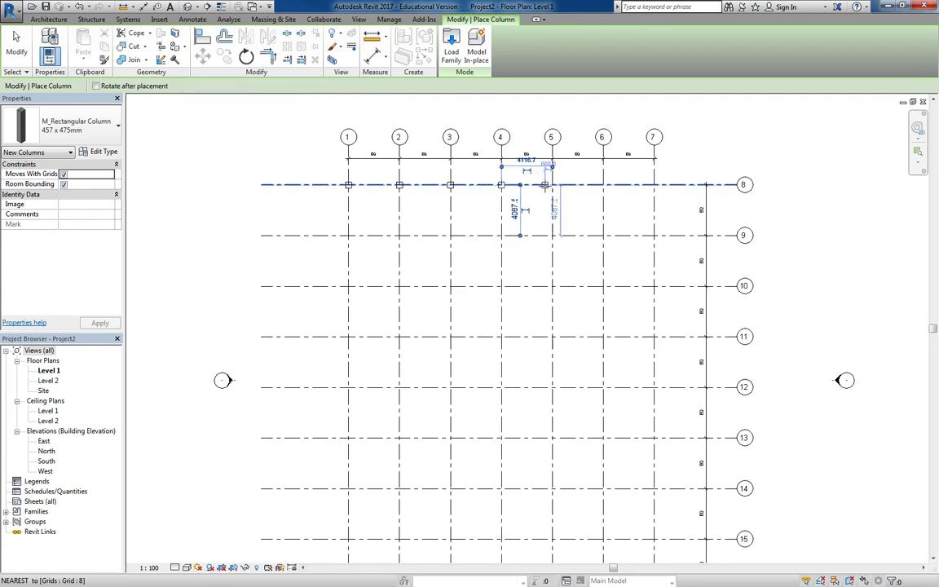
left_click(552, 186)
left_click(604, 186)
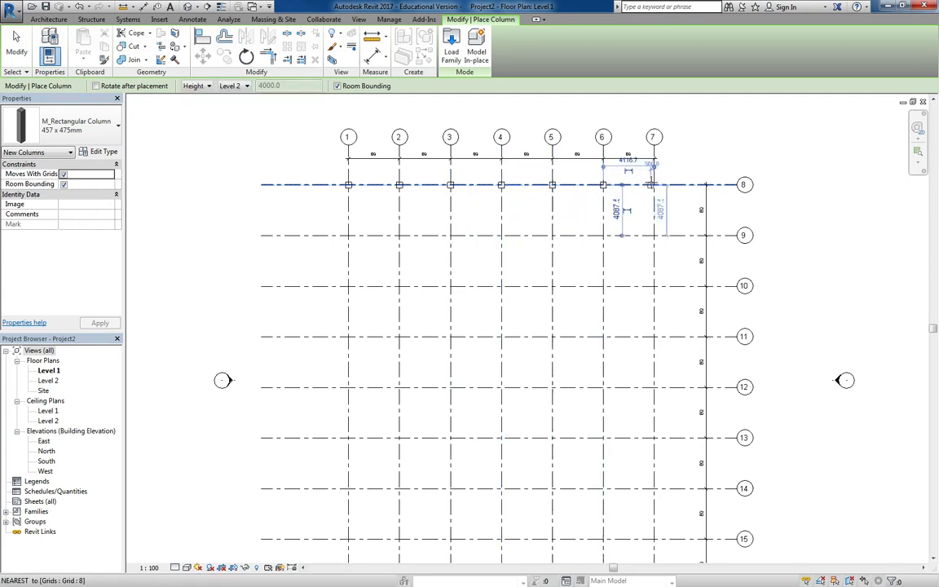
left_click(654, 186)
key("Escape")
key("Escape")
- Try to copy the row of seven columns from grid 8 down to grid 9
left_click_drag(572, 214, 668, 198)
key("c")
left_click(682, 183)
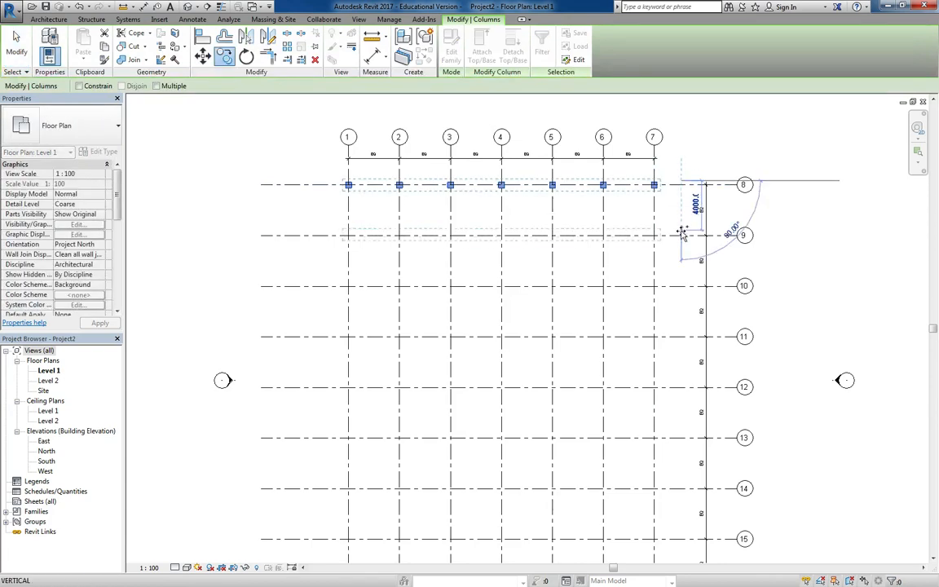
left_click(682, 237)
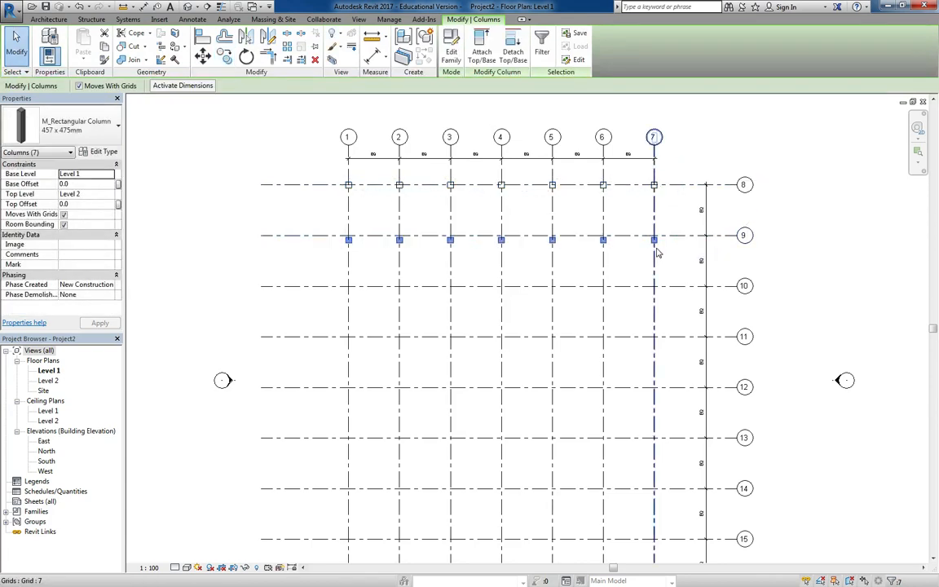
- Try to align the copied column row by copying it from its own midpoint up onto grid 9
scroll(654, 239, "up", 4)
key("c")
key("o")
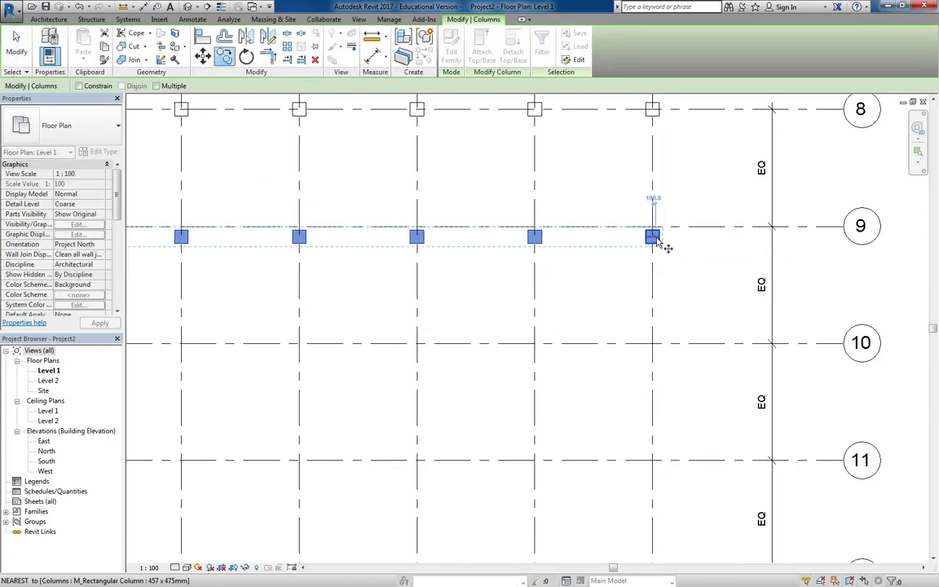
left_click(653, 237)
left_click(652, 227)
scroll(671, 251, "down", 4)
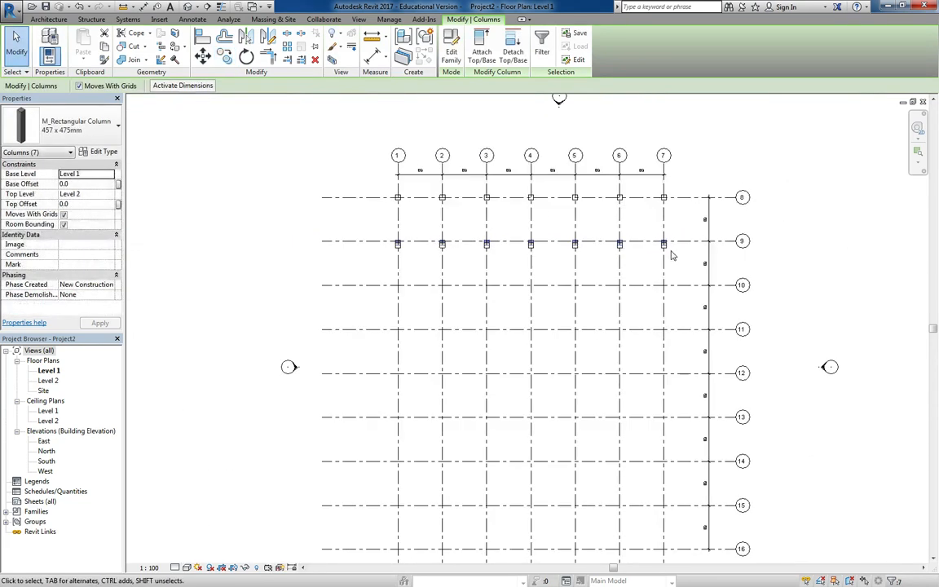
- Undo both column row copies near grid 9
left_click(597, 274)
key("ctrl+z")
key("ctrl+z")
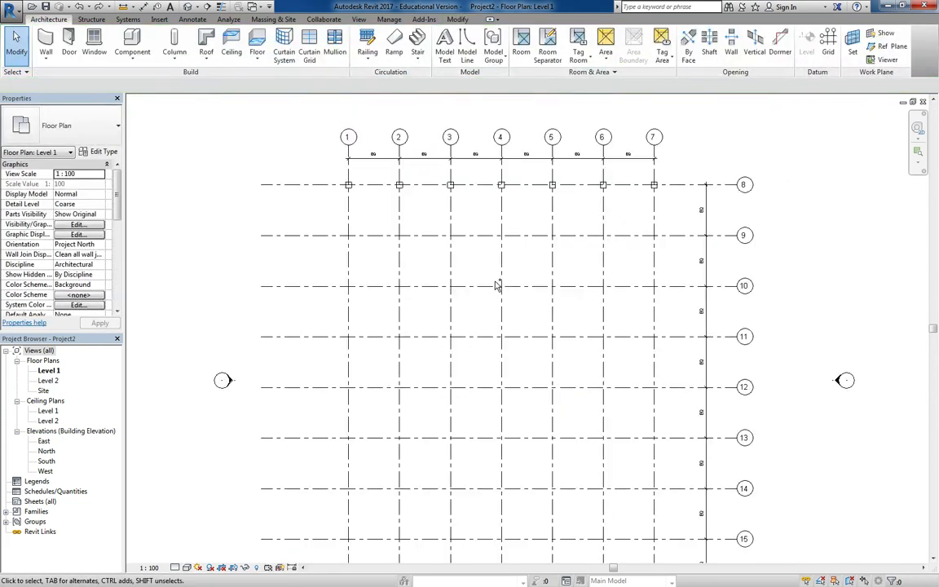
- Copy the seven columns on grid 8 straight down, using points snapped to grids 8 and 9
scroll(473, 269, "down", 1)
left_click_drag(306, 168, 662, 218)
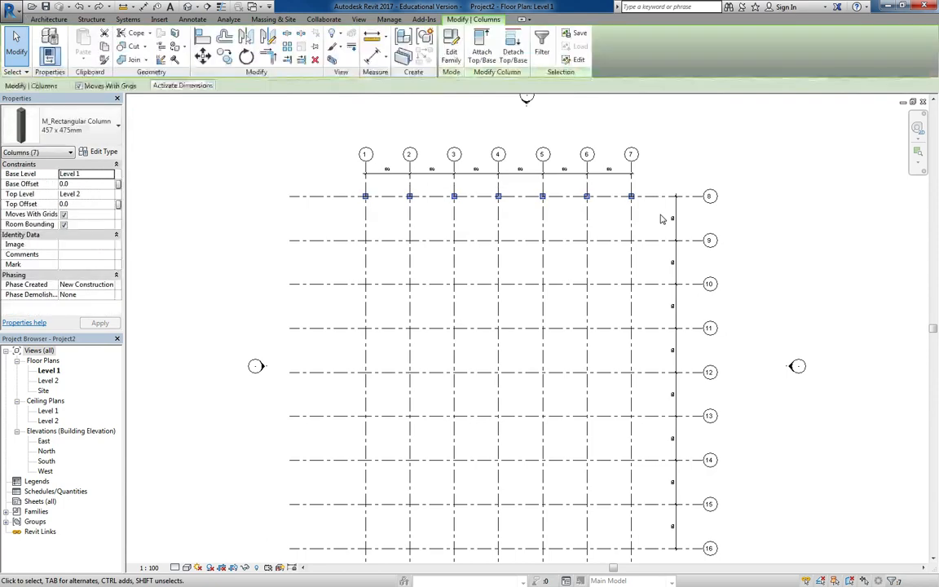
scroll(622, 193, "up", 3)
left_click(674, 211)
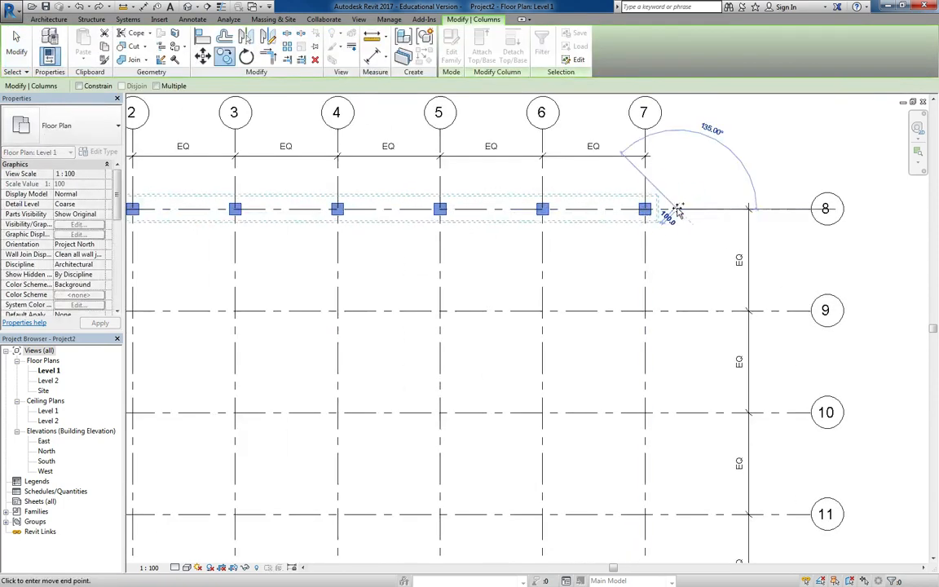
left_click(677, 310)
scroll(604, 302, "down", 3)
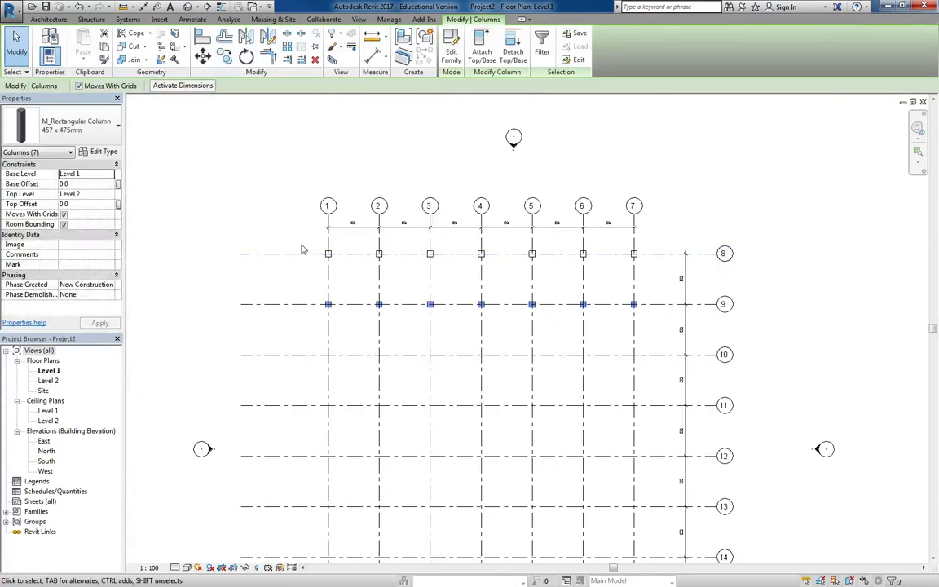
key("Escape")
- Copy the two column rows on grids 8 and 9 downward with Multiple on, starting the copies at grids 10, 12, 14 and 16
left_click_drag(316, 245, 652, 322)
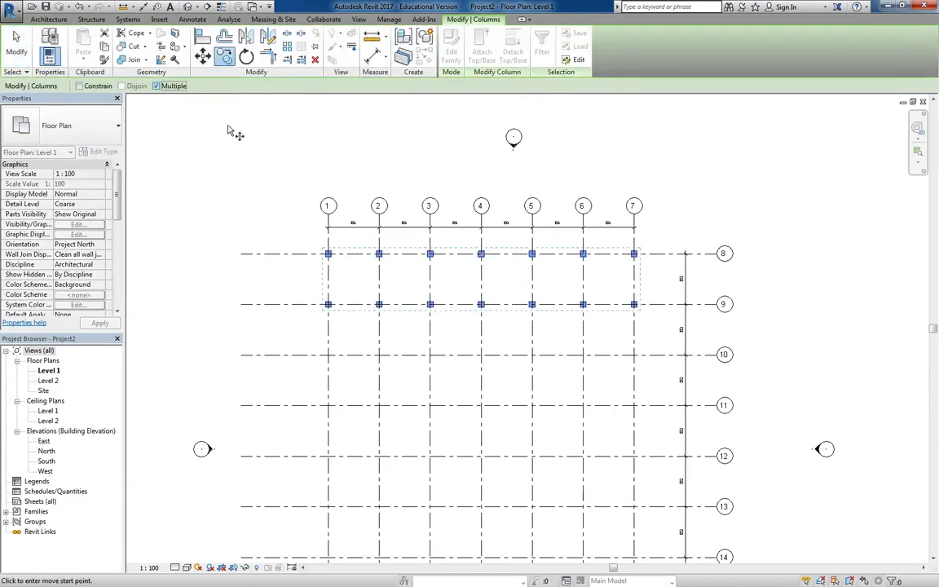
left_click(653, 253)
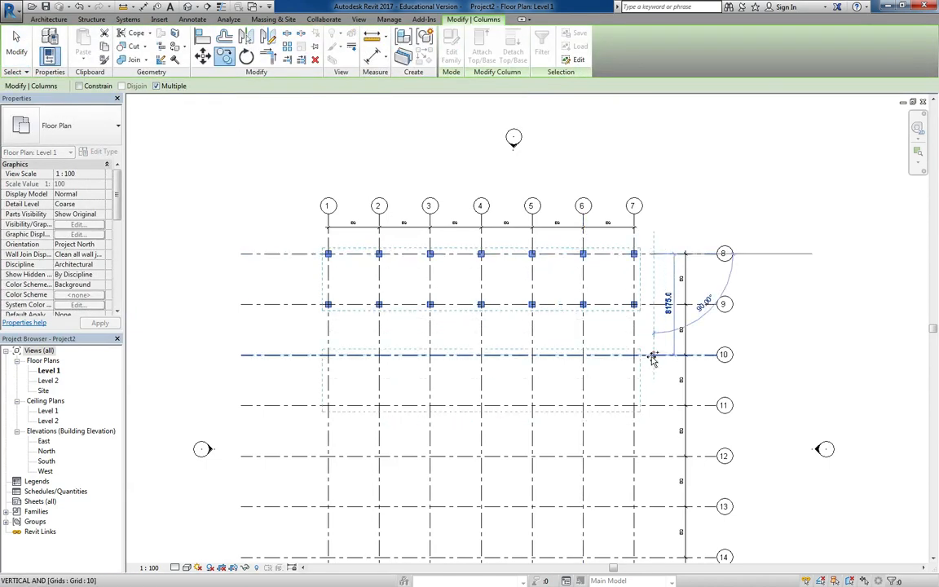
left_click(653, 355)
left_click(653, 456)
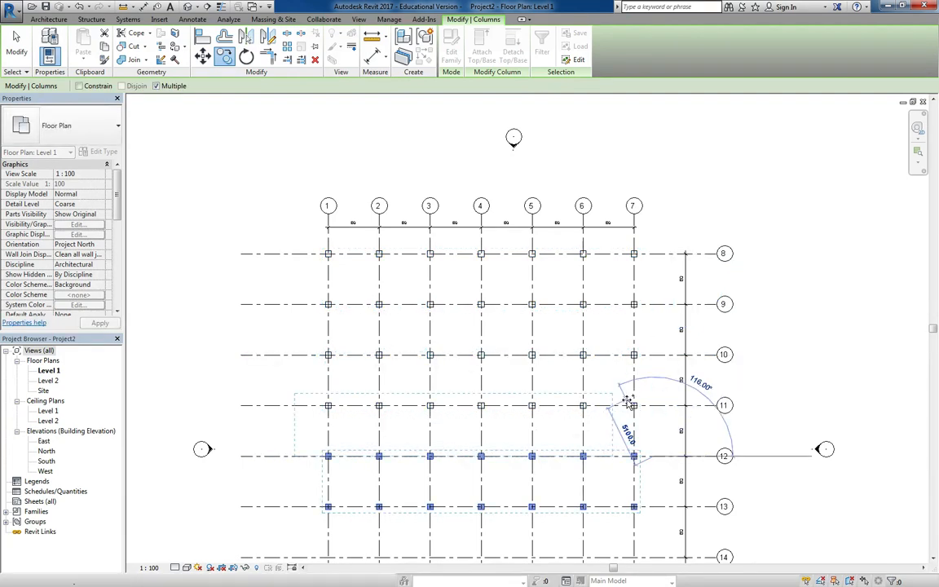
middle_click_drag(634, 406, 614, 255)
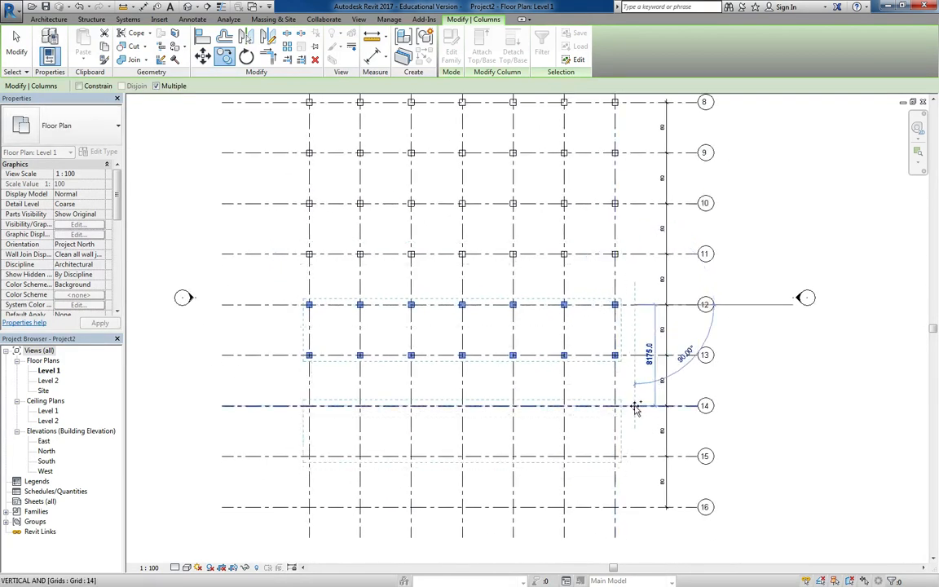
left_click(636, 407)
left_click(636, 507)
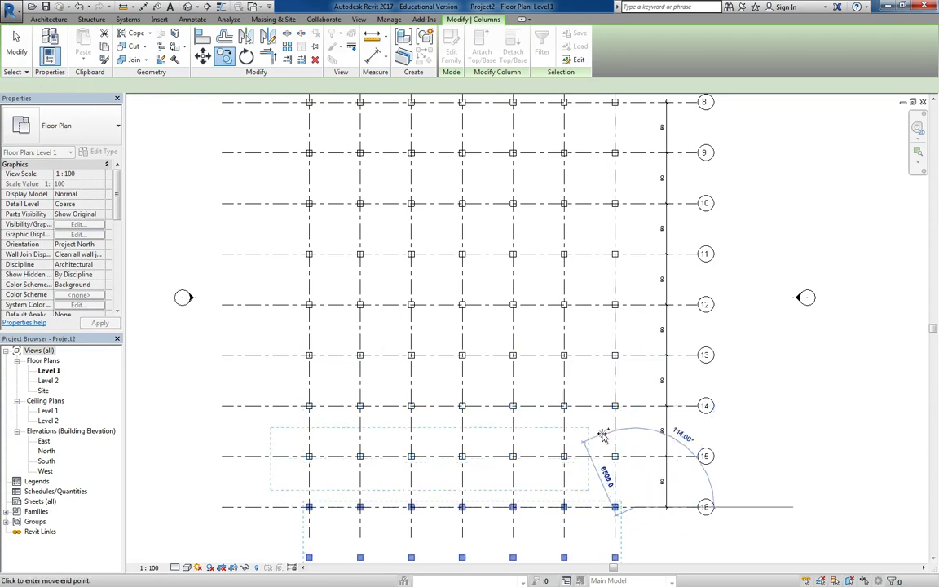
middle_click_drag(603, 435, 598, 288)
key("Escape")
key("Escape")
- Delete the surplus row of columns below grid 16
left_click_drag(278, 437, 732, 400)
key("Delete")
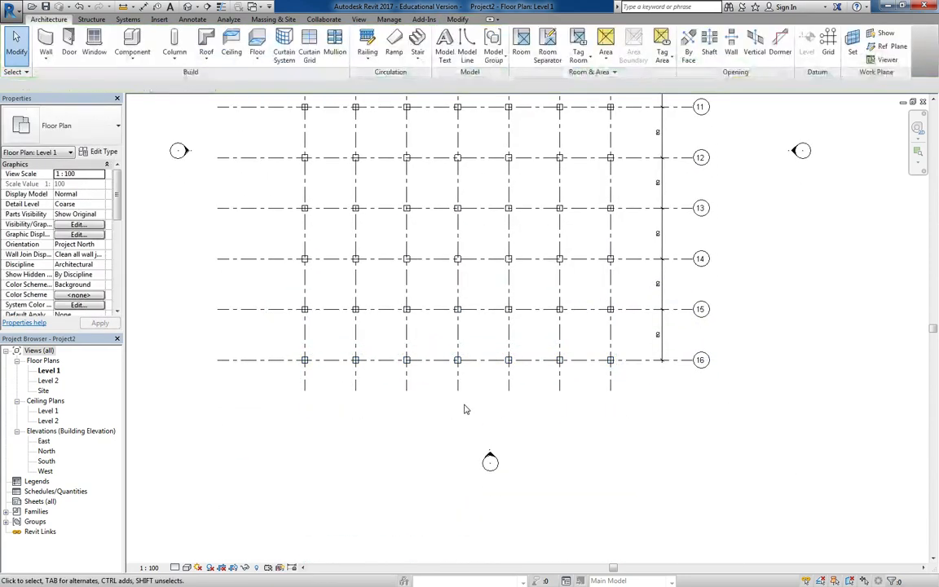
- Open the default 3D view and examine the column layout from an angled viewpoint
left_click(188, 7)
middle_click_drag(466, 235, 478, 371, "shift")
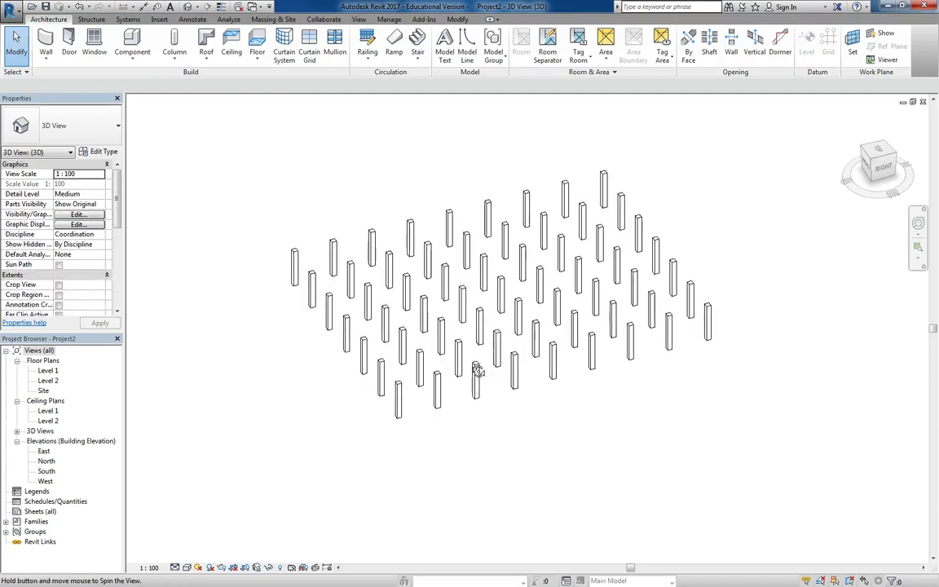
middle_click_drag(222, 222, 293, 300, "shift")
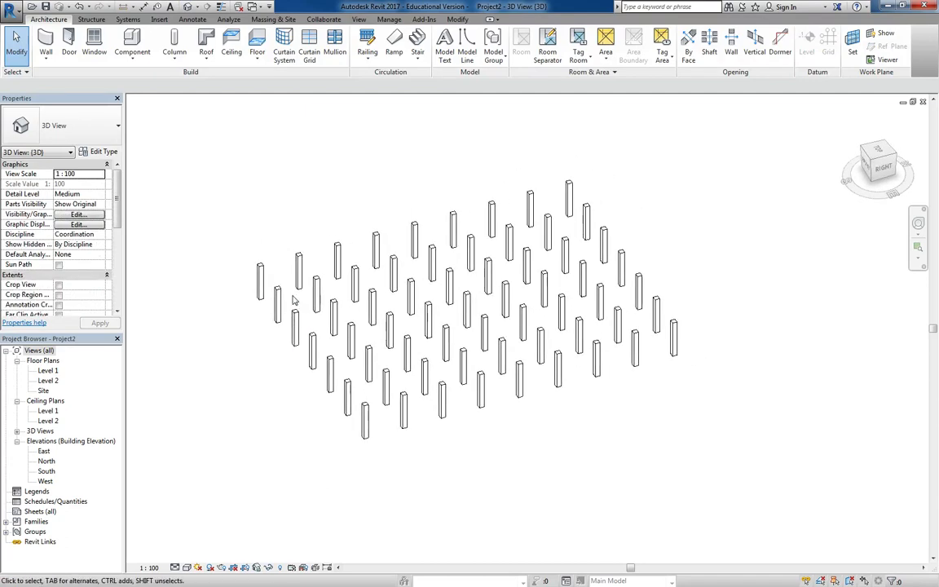
scroll(389, 331, "down", 2)
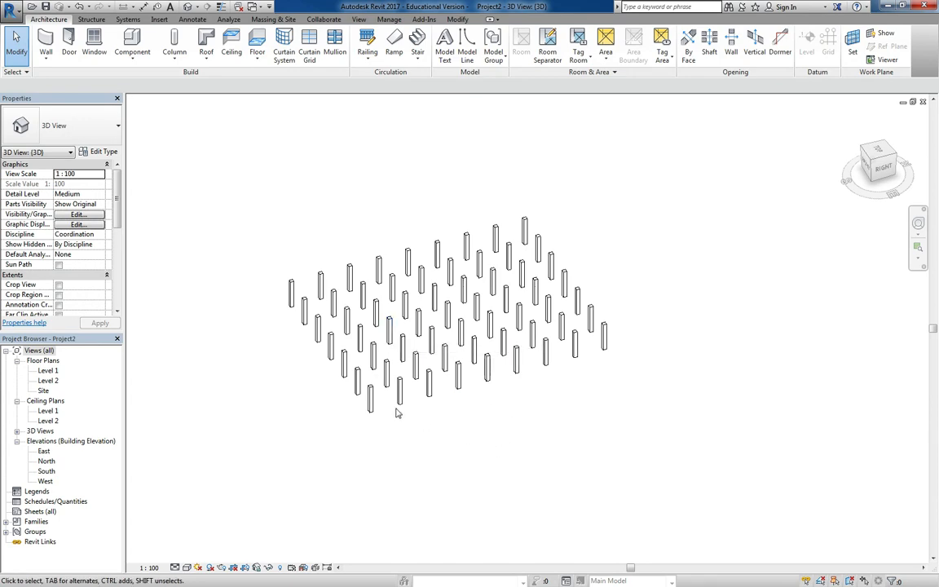
- Delete the perimeter columns along grids 1, 7, 8 and 16 in the Level 1 plan
key("ctrl+Tab")
middle_click_drag(527, 387, 520, 467)
scroll(520, 466, "down", 1)
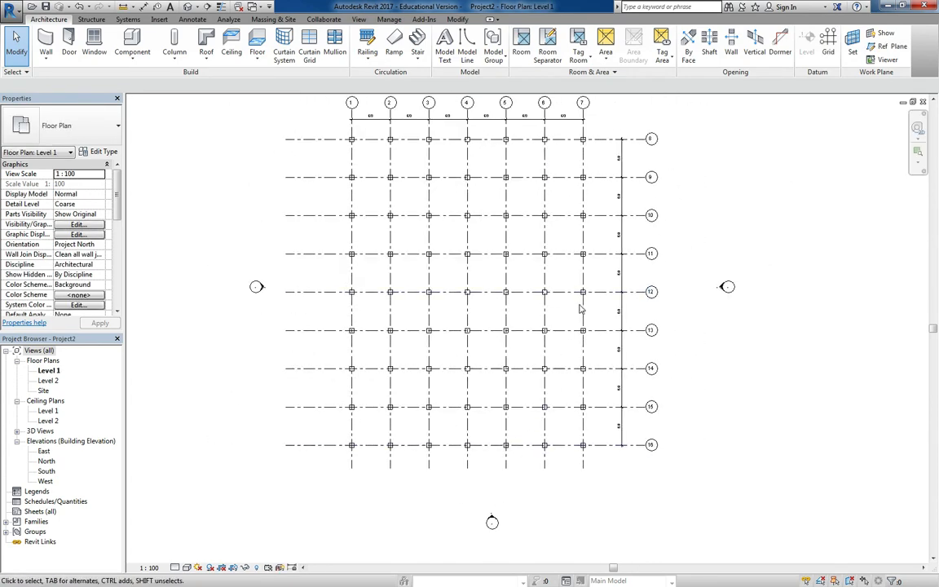
left_click_drag(569, 137, 593, 456)
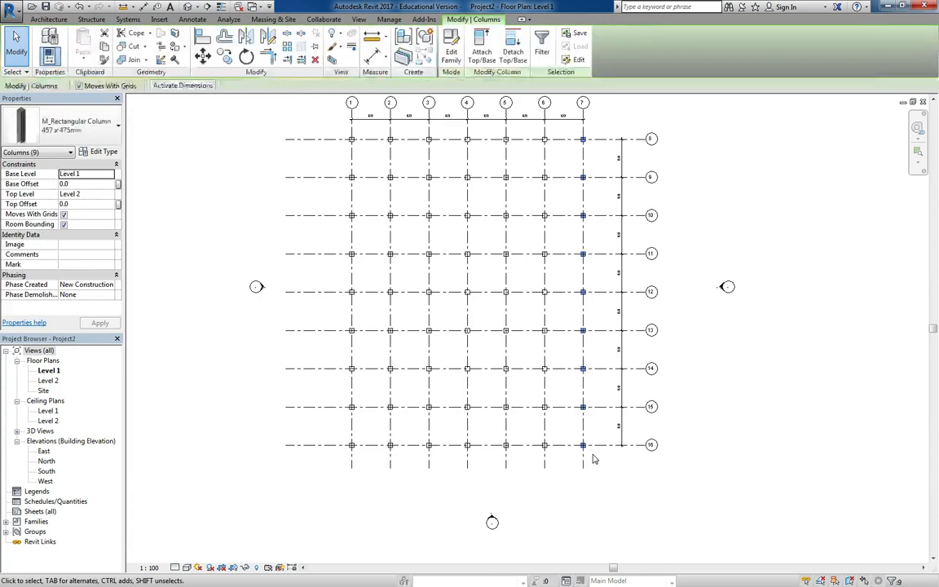
key("Delete")
left_click_drag(335, 126, 502, 468)
key("Delete")
key("Delete")
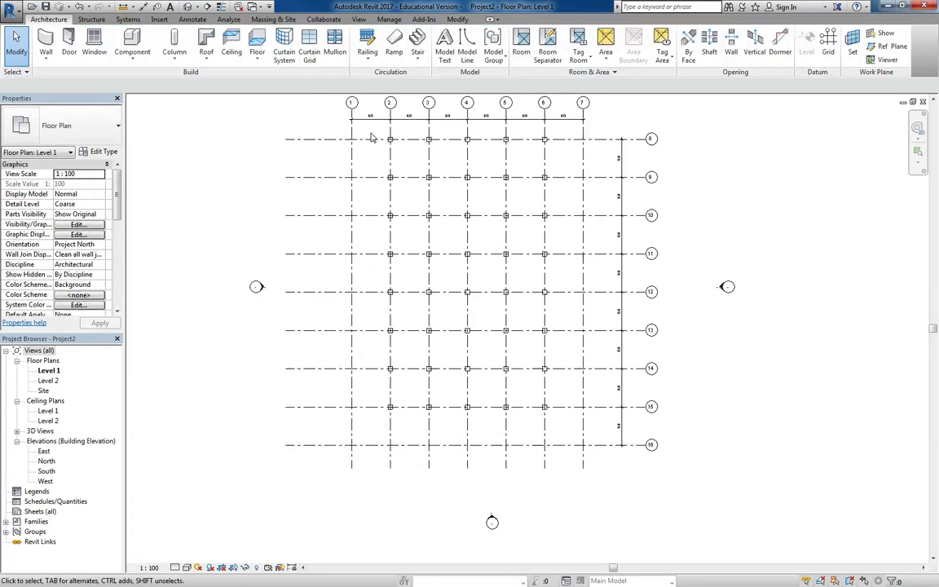
left_click_drag(371, 137, 585, 158)
key("Delete")
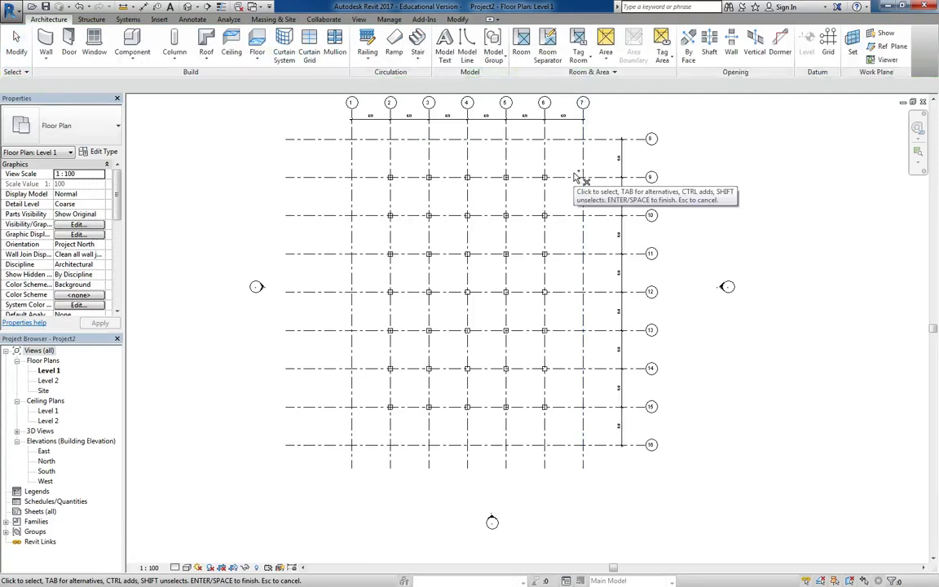
- Open the 3D view and start an in-place mass named Mass 1
key("3")
key("d")
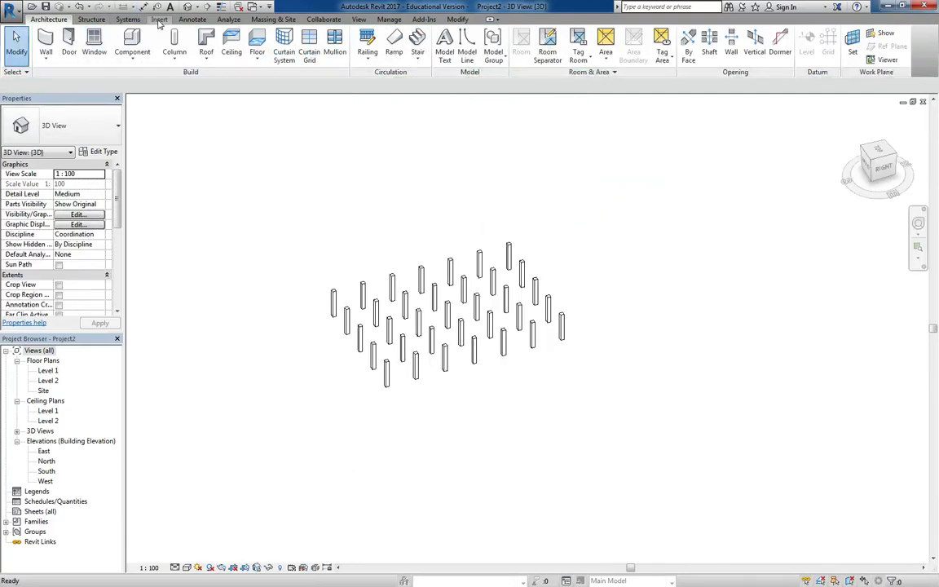
left_click(273, 19)
left_click(113, 44)
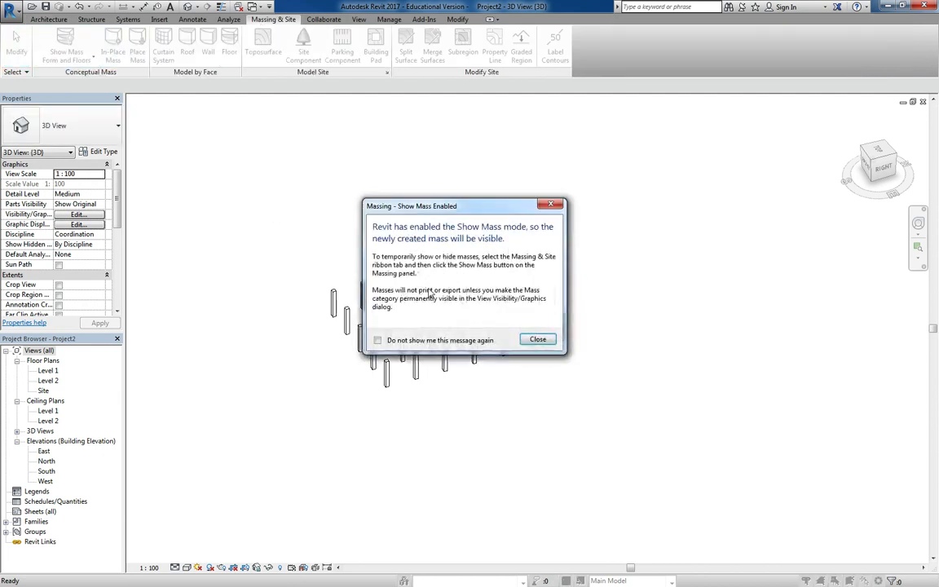
left_click(544, 341)
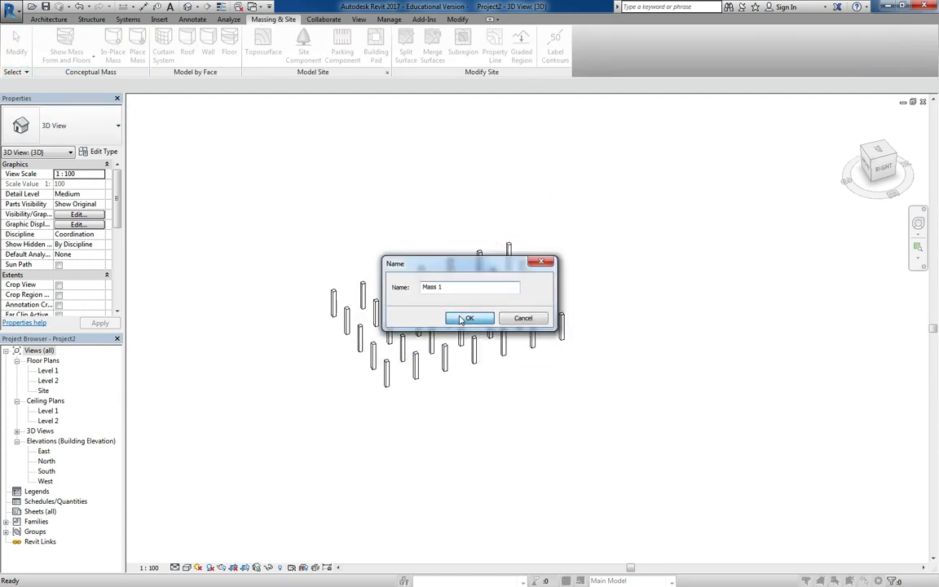
left_click(461, 320)
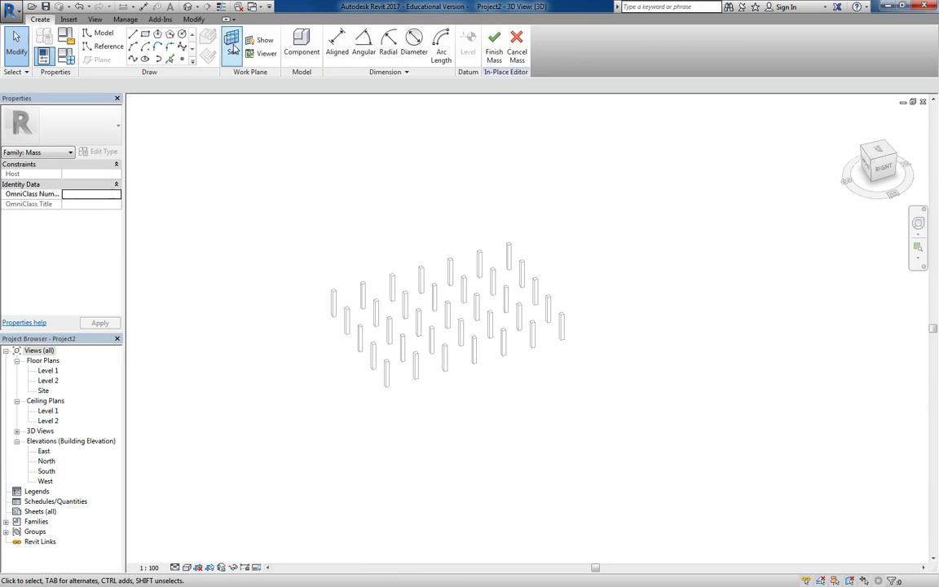
- Set the work plane to the outward face of the front corner column of the grid
left_click(231, 41)
scroll(407, 377, "up", 3)
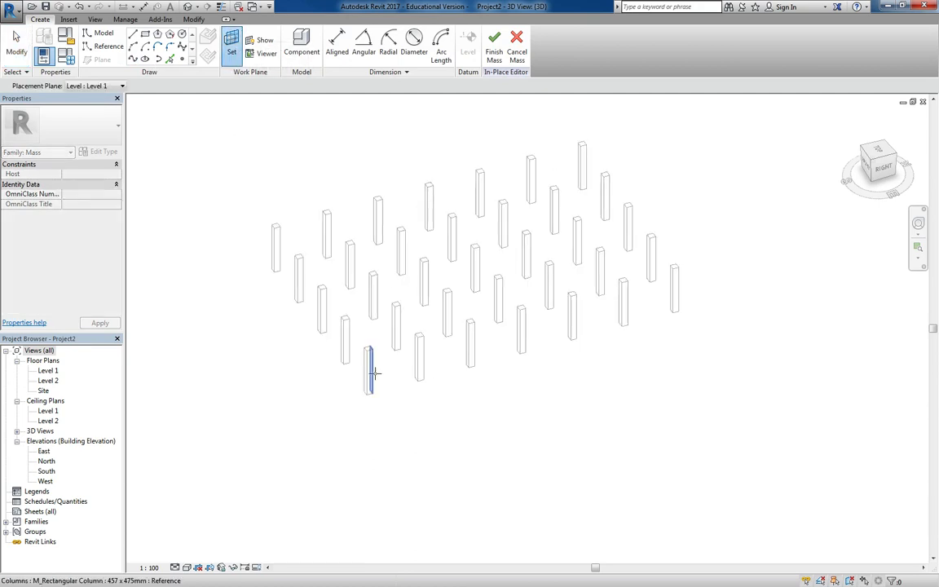
left_click(368, 356)
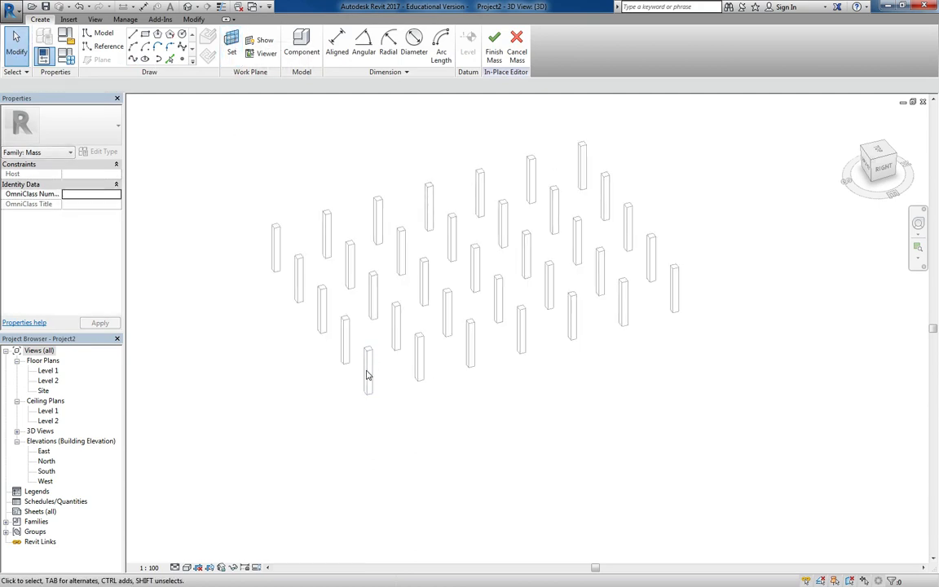
- Draw a wavy five-point spline on the column-face work plane, extending past both ends of the column rows
left_click(133, 62)
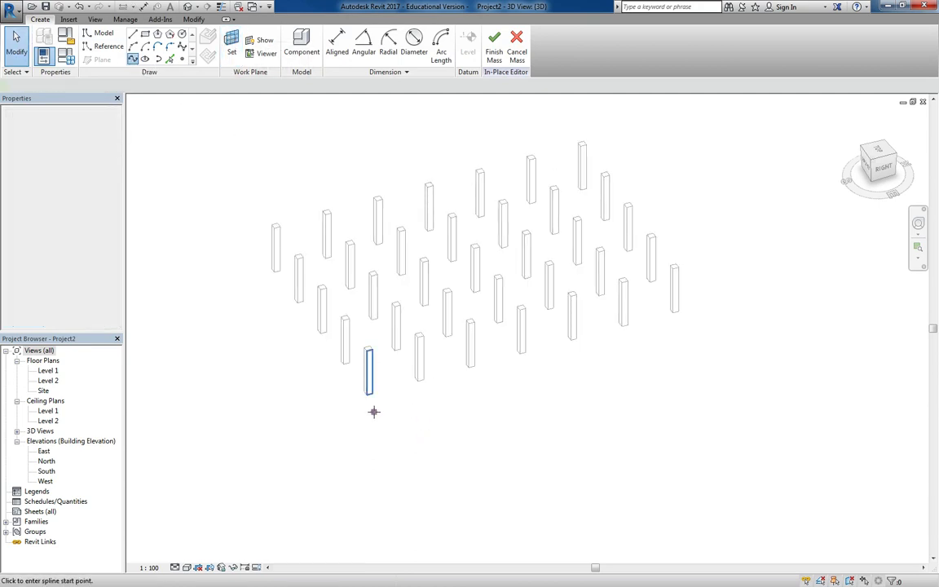
left_click(472, 301)
left_click(577, 374)
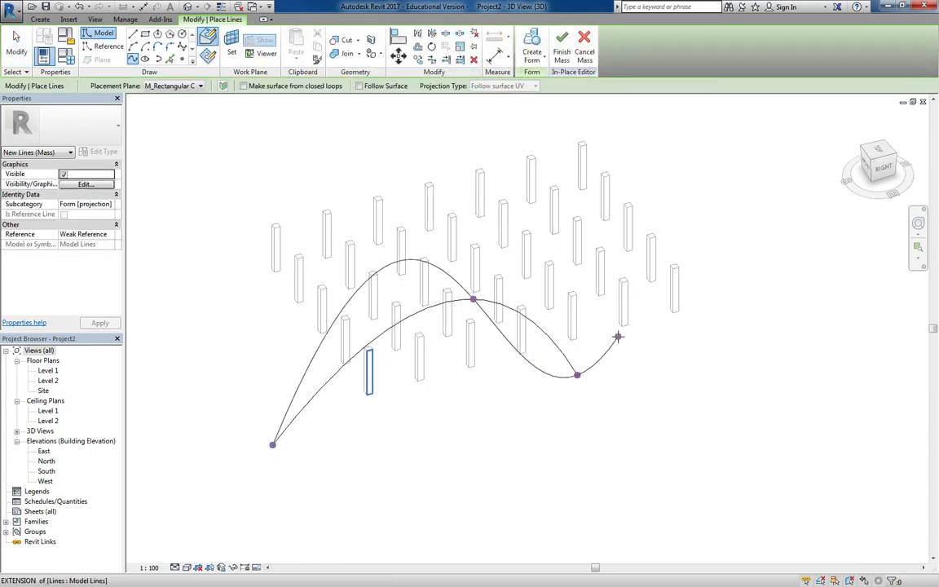
left_click(631, 257)
left_click(761, 226)
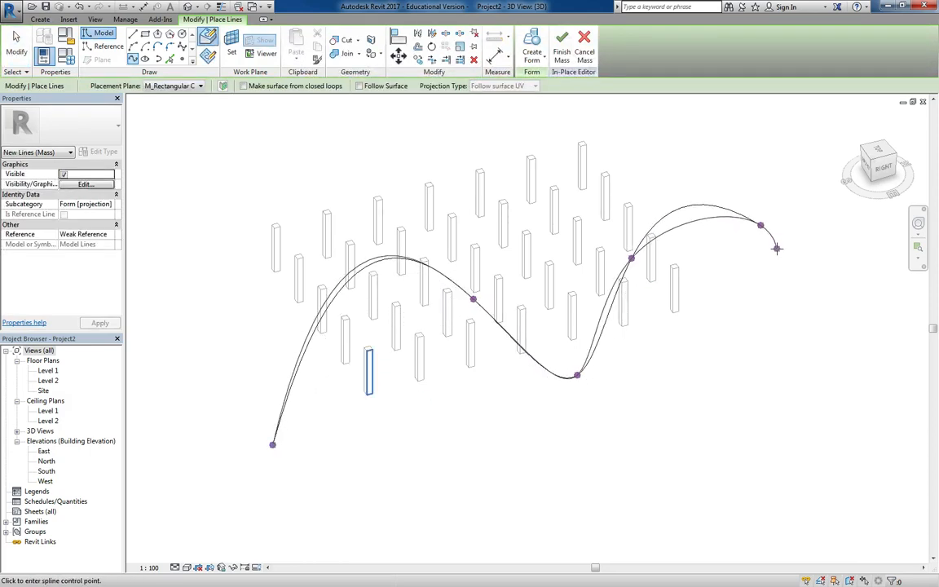
right_click(776, 248)
left_click(809, 258)
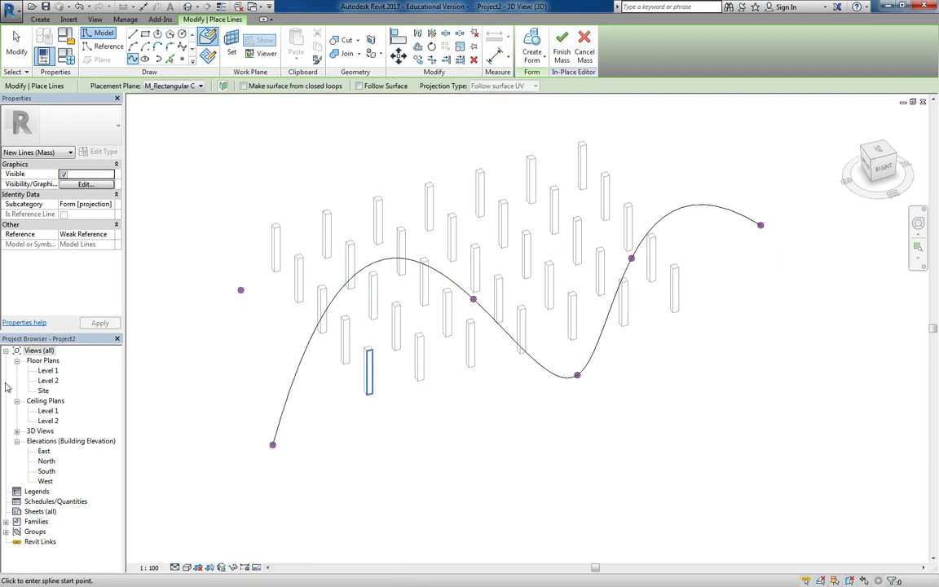
- Open the Site floor plan and move the whole spline from grid 6 to midway between grids 6 and 7
double_click(43, 390)
scroll(534, 244, "up", 3)
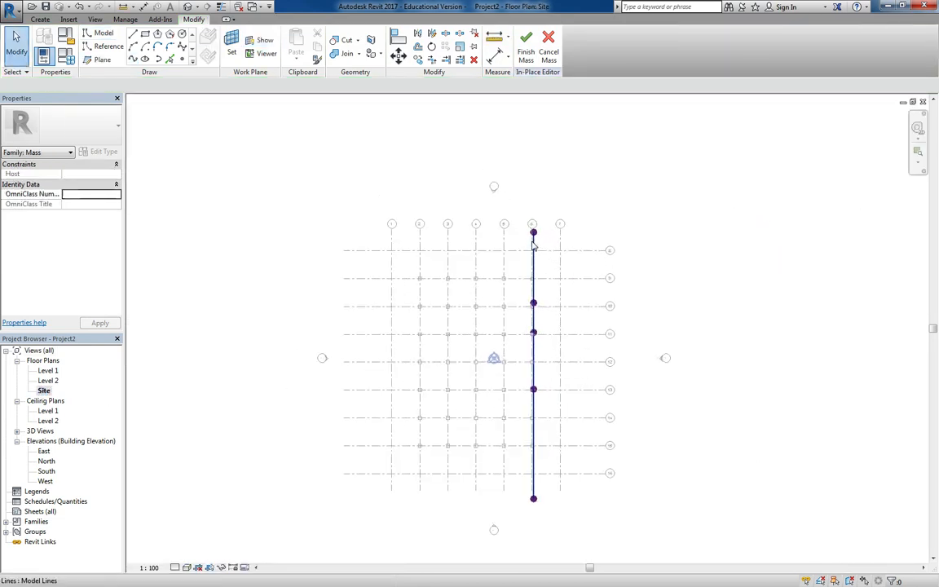
left_click_drag(535, 259, 546, 261)
- Bend the spline in plan by moving its control point near grid 10 beyond grid 7 and its south end inward toward grid 4
scroll(555, 302, "up", 2)
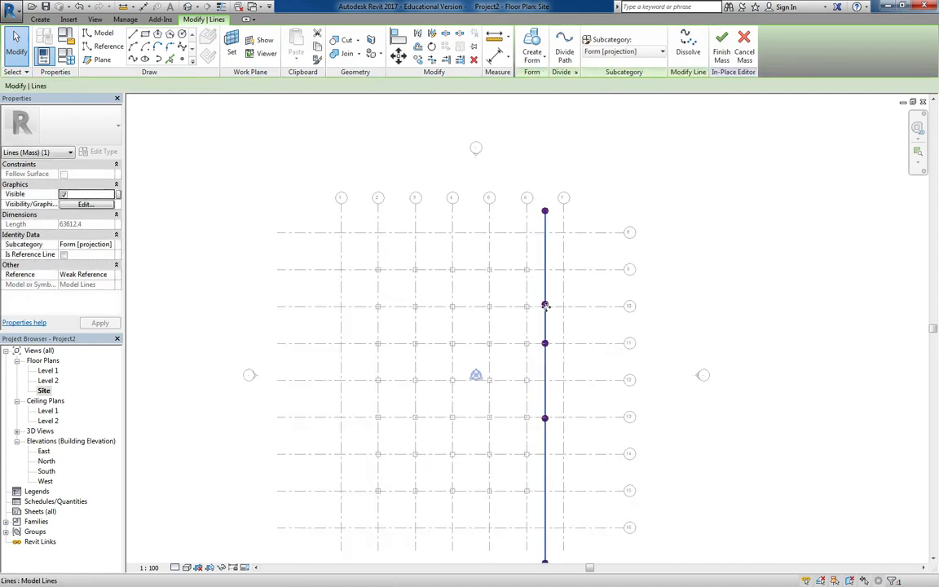
left_click_drag(544, 304, 583, 304)
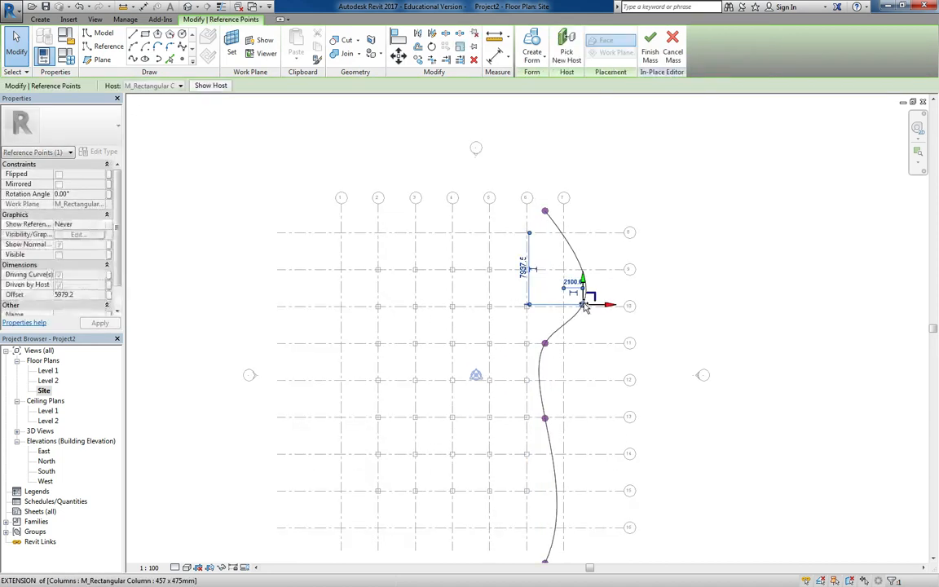
scroll(583, 407, "down", 1)
middle_click_drag(582, 407, 569, 313)
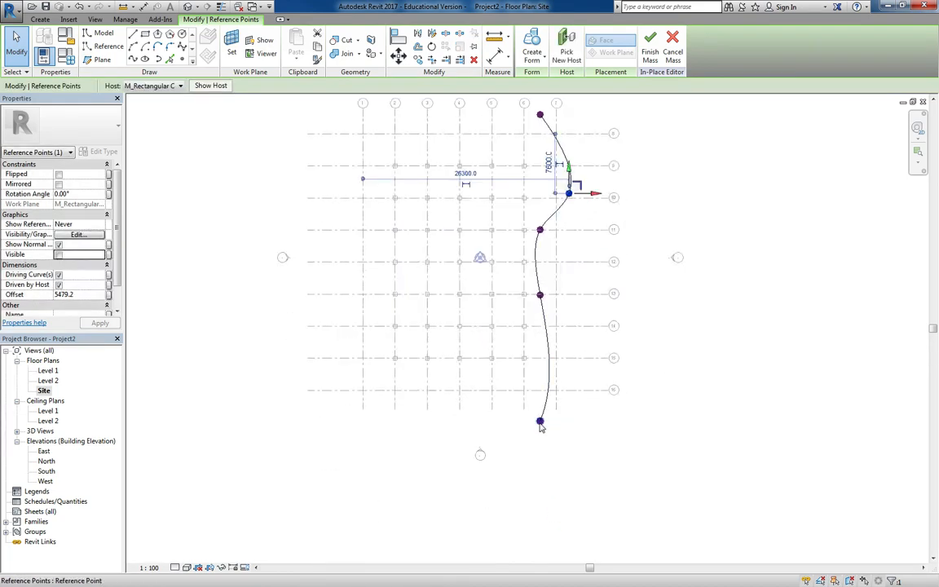
left_click_drag(508, 462, 471, 487)
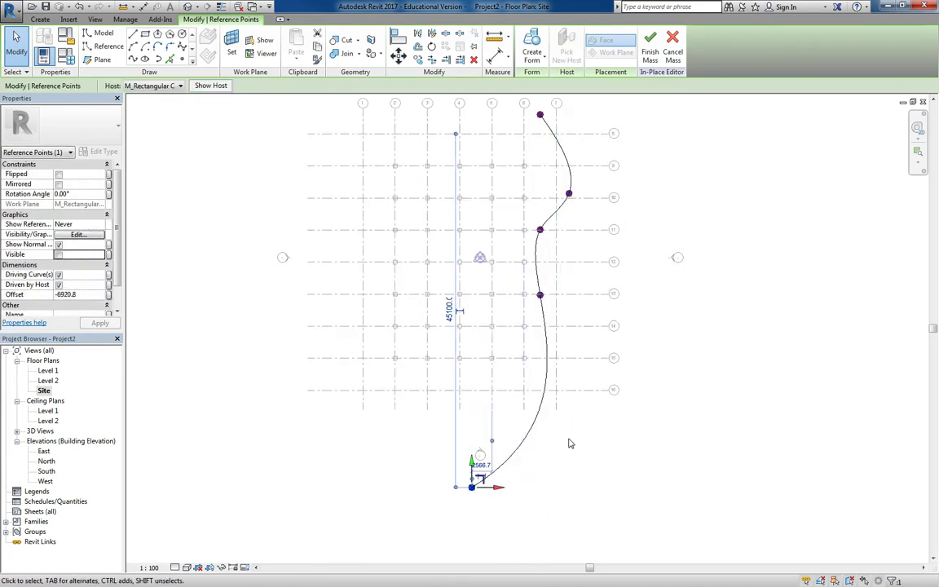
- Open the 3D view and raise the spline's lowest control point above the columns
double_click(41, 432)
double_click(41, 441)
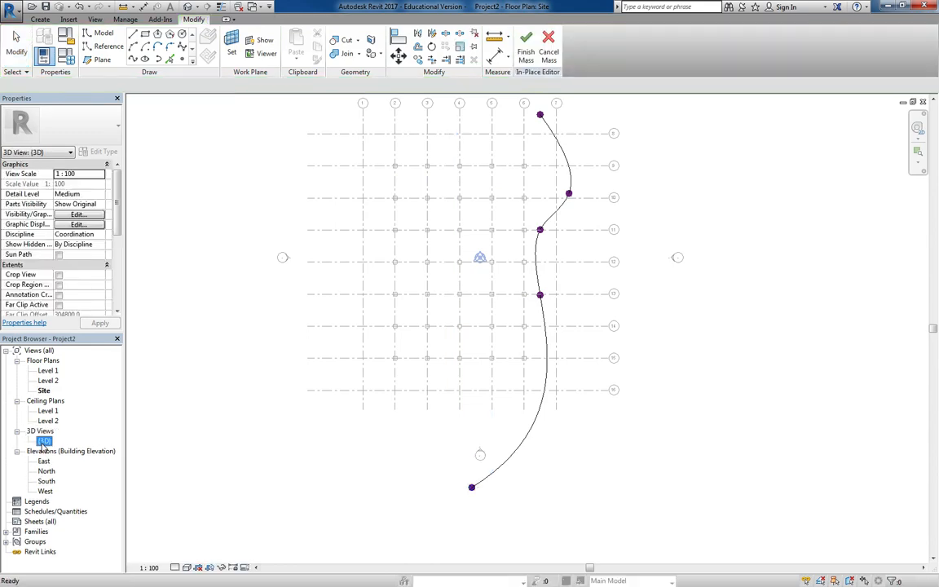
middle_click_drag(538, 480, 564, 412, "shift")
left_click(563, 412)
left_click_drag(566, 438, 557, 241)
- Delete the spline's control point next to its south end in the 3D view
middle_click_drag(558, 241, 384, 357, "shift")
left_click(496, 203)
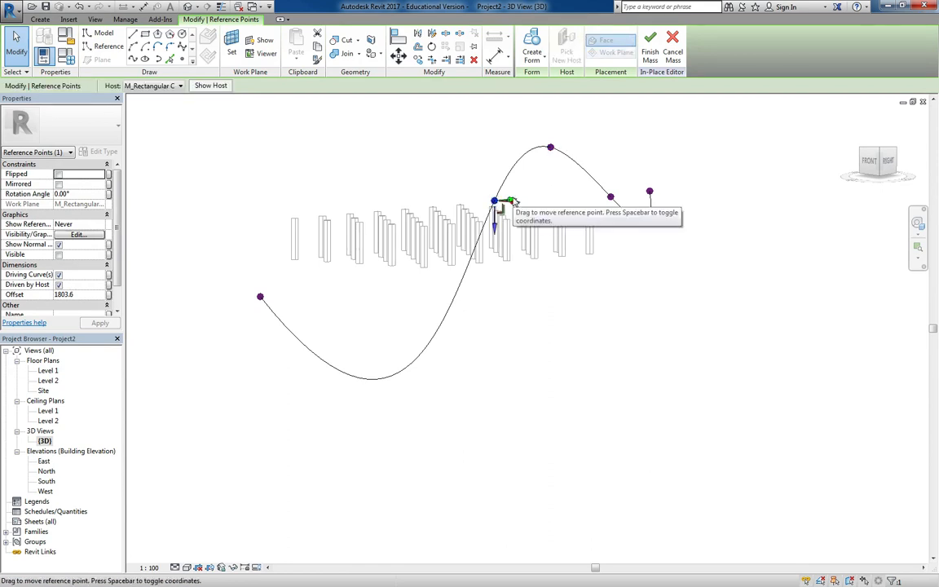
key("ctrl+z")
middle_click_drag(540, 253, 510, 310)
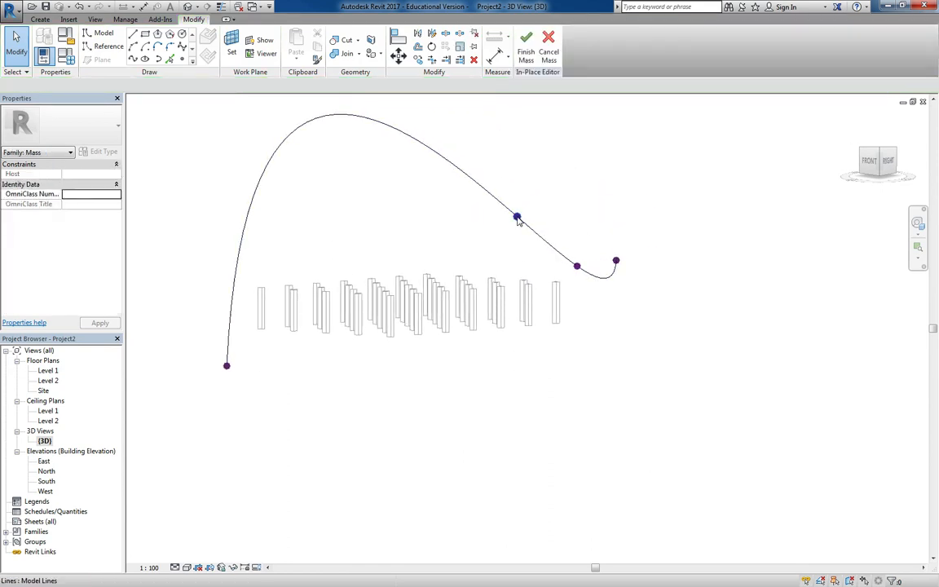
- Move the spline's raised control point toward the south end to form one long arch over the columns
left_click(517, 218)
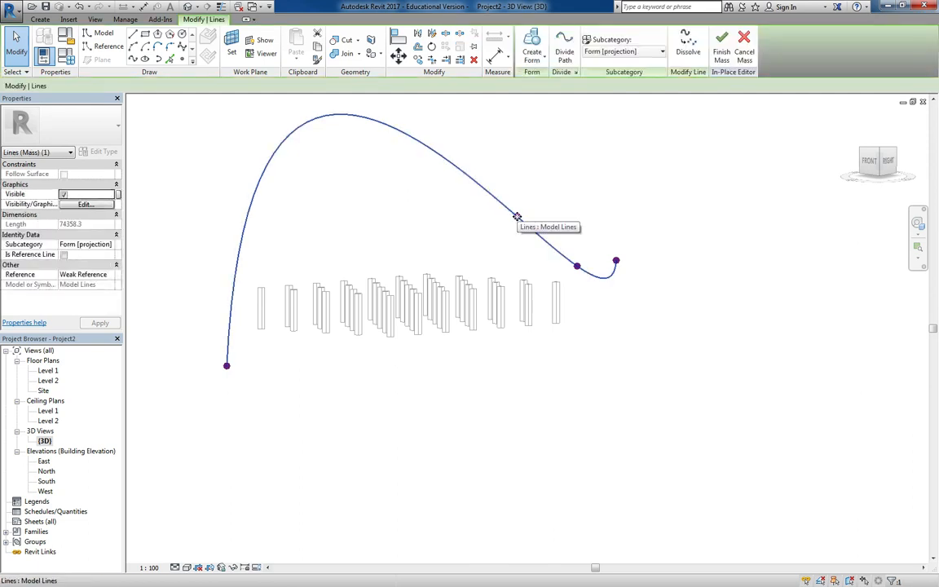
left_click(518, 217)
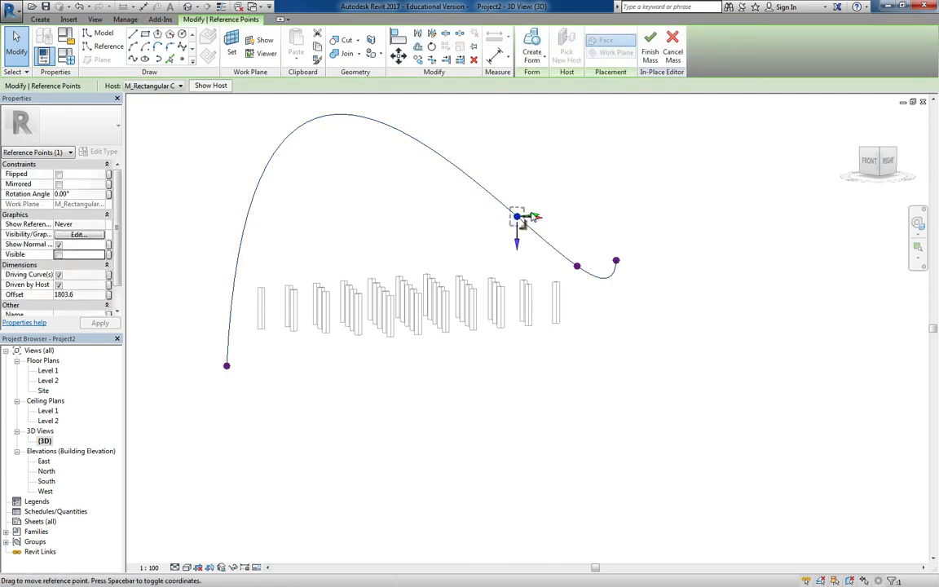
left_click_drag(521, 222, 379, 248)
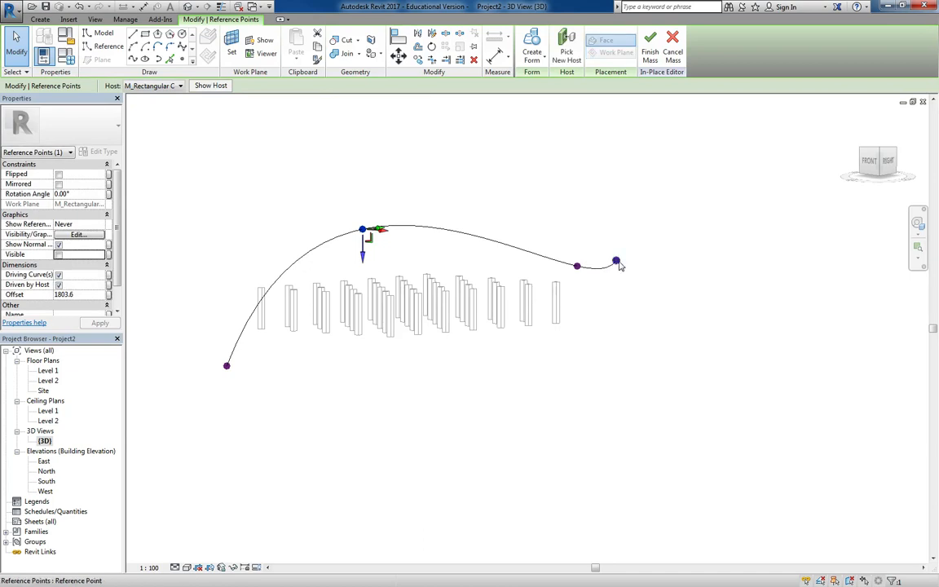
- Lower the control point at the spline's north end and orbit to check the curve against the columns
left_click(616, 262)
left_click_drag(617, 285, 613, 321)
left_click(626, 260)
middle_click_drag(403, 282, 511, 435, "shift")
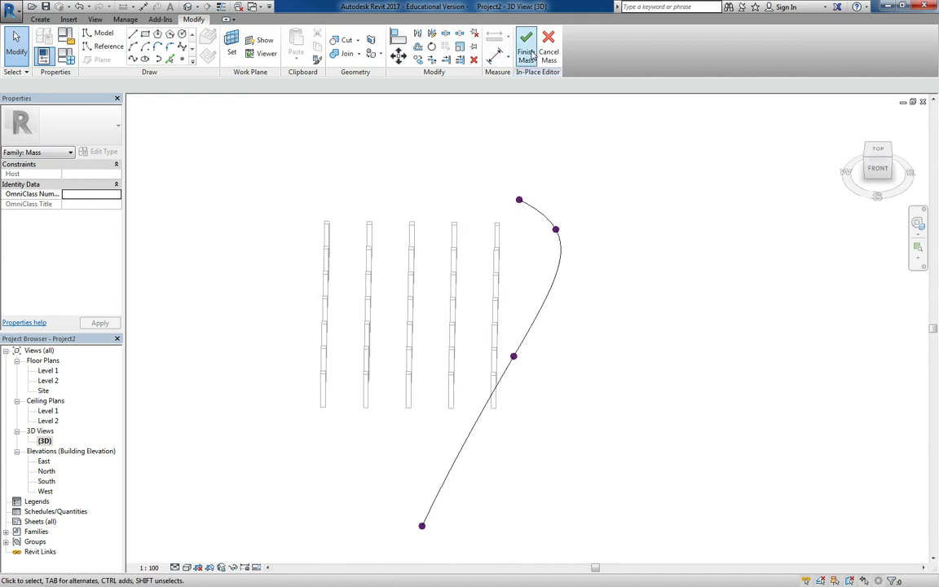
- Mirror the spline about grid 4 in the Site plan, keeping the original curve
double_click(51, 391)
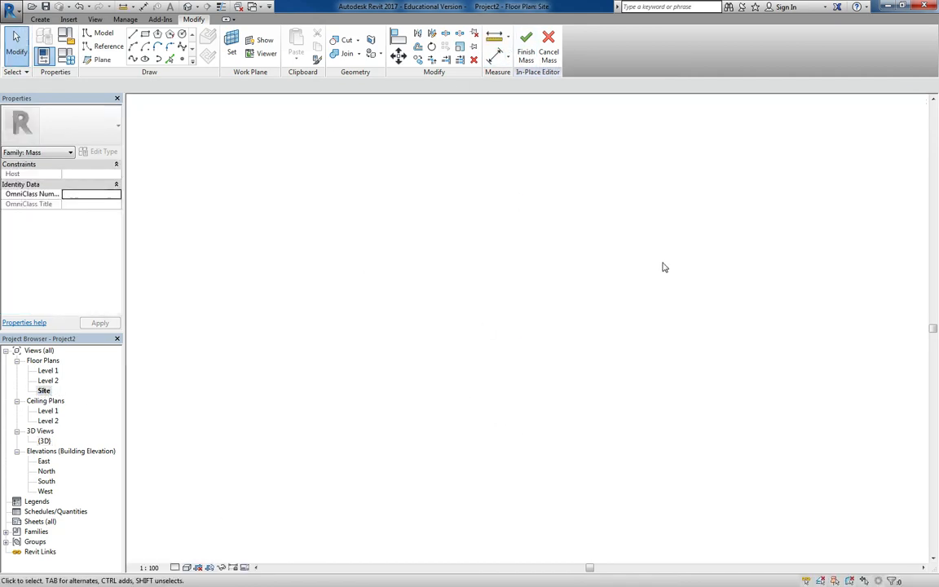
left_click(573, 269)
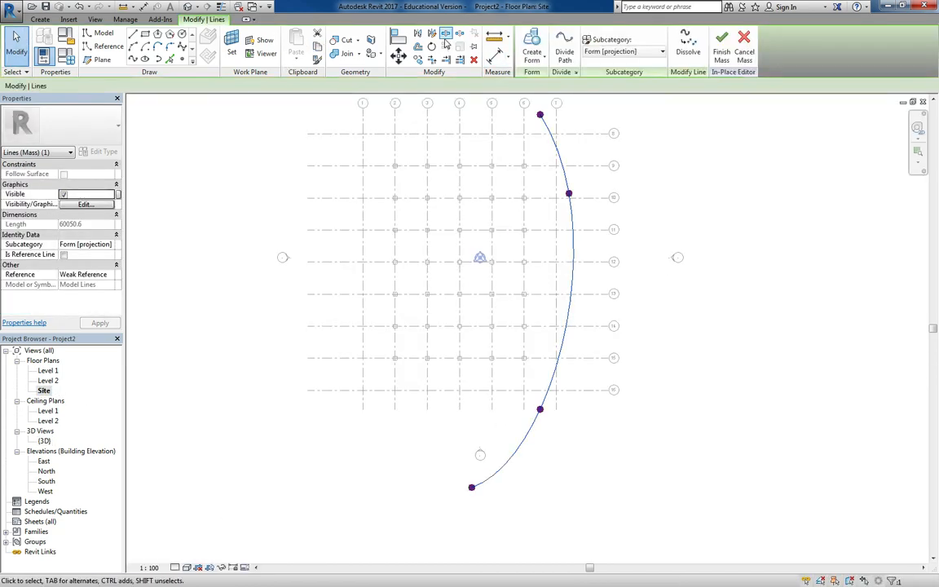
left_click(432, 64)
left_click(460, 192)
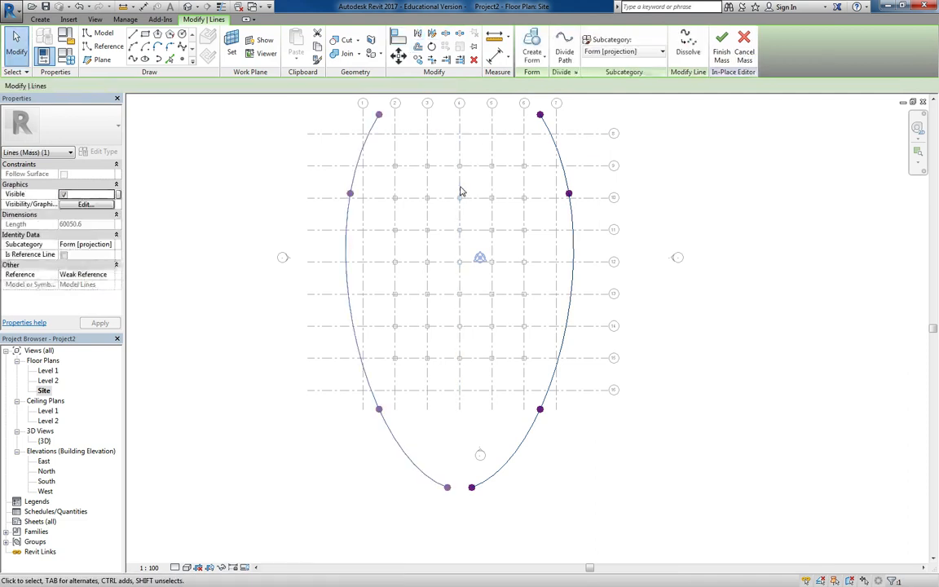
middle_click_drag(415, 264, 403, 281)
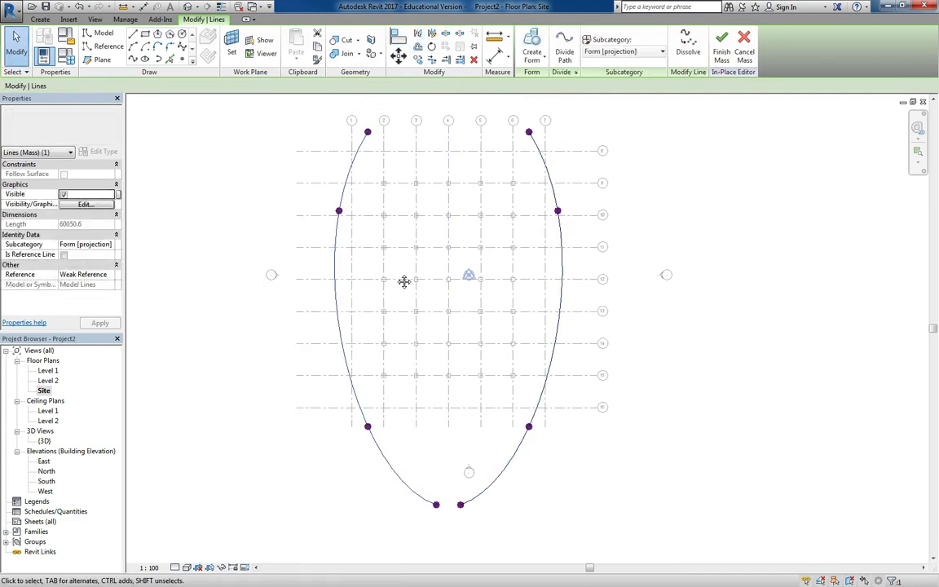
- Create a solid form from the two mirrored splines and finish the in-place mass
key("Escape")
left_click(551, 184)
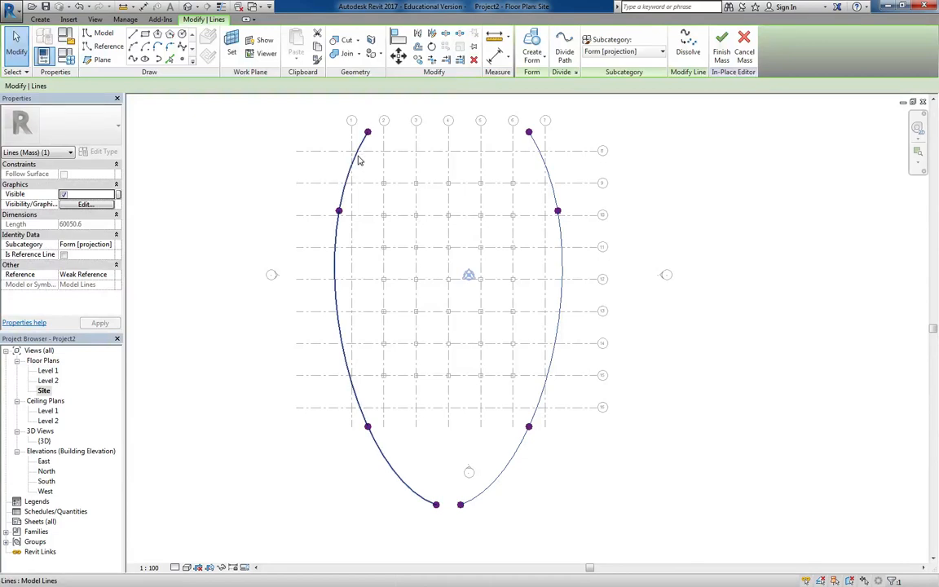
left_click(356, 157, "ctrl")
left_click(536, 60)
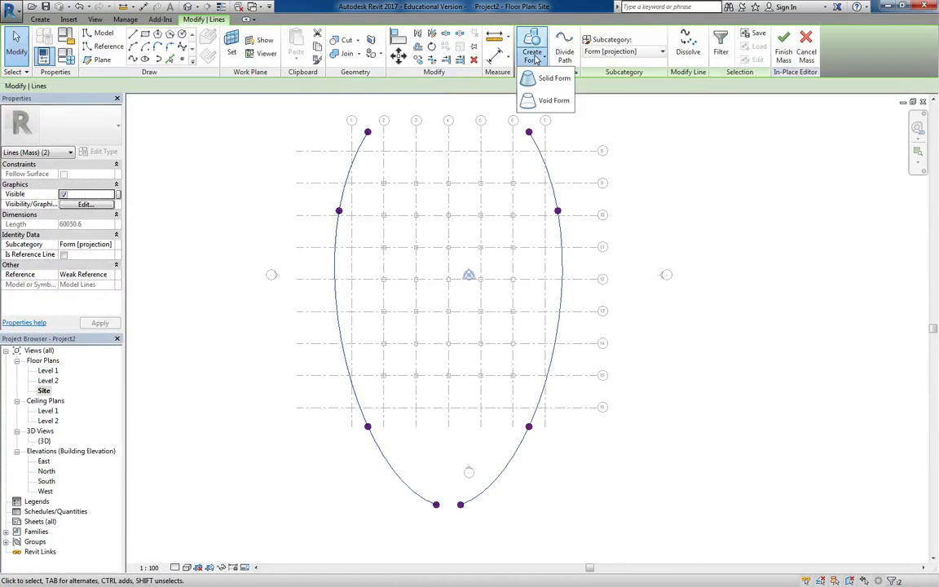
left_click(542, 79)
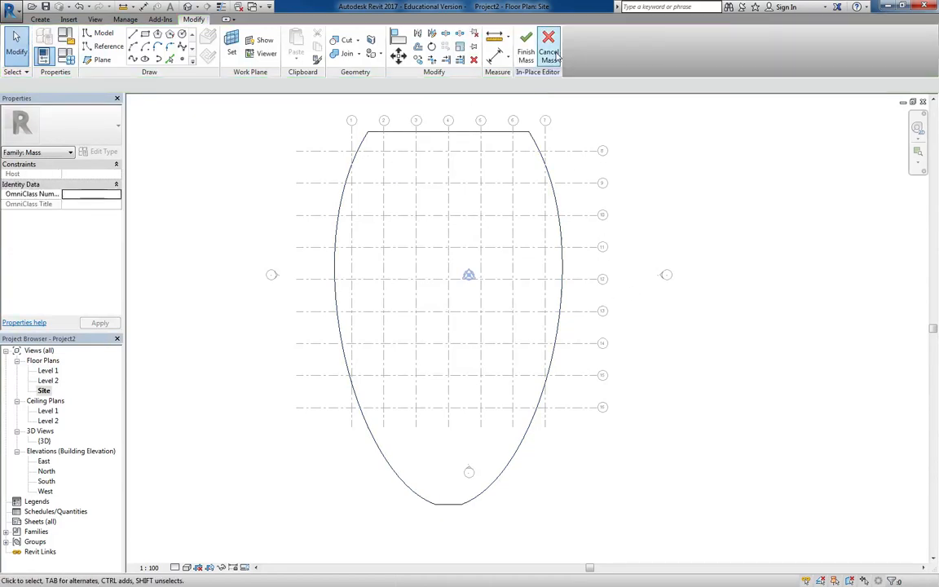
left_click(525, 51)
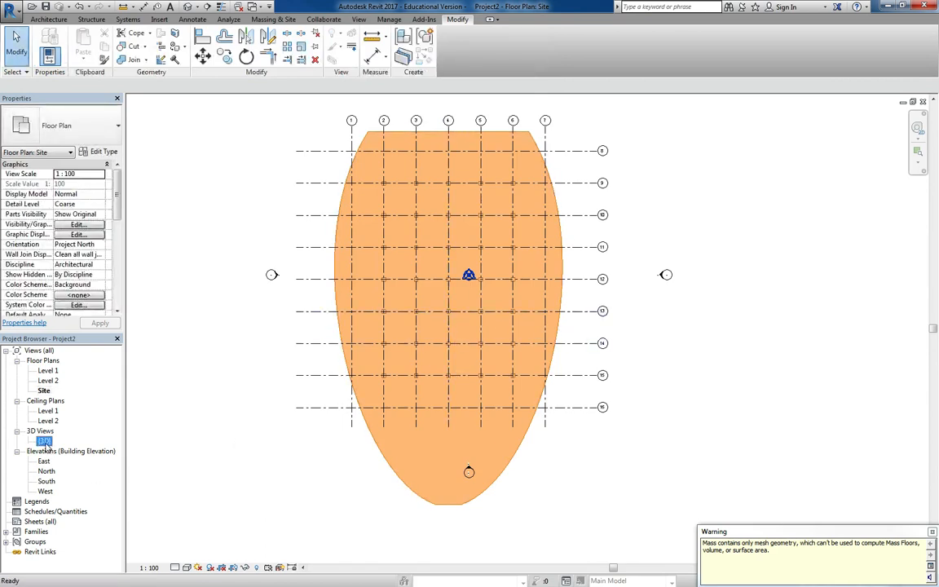
- Try to create a Generic - 400mm roof by face from the mass's curved surface in the 3D view
double_click(43, 441)
middle_click_drag(585, 480, 418, 390, "shift")
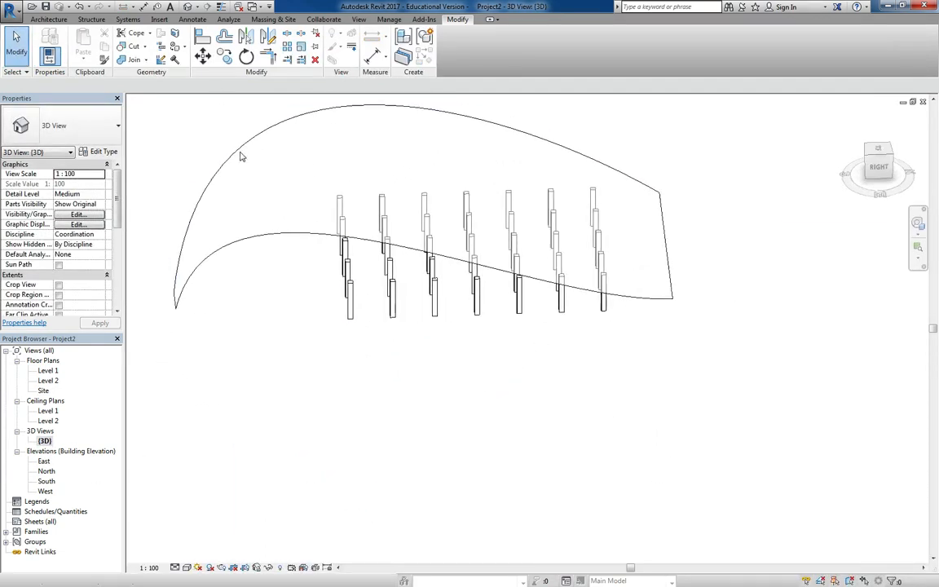
scroll(239, 152, "up", 1)
middle_click_drag(240, 153, 288, 234)
left_click(38, 20)
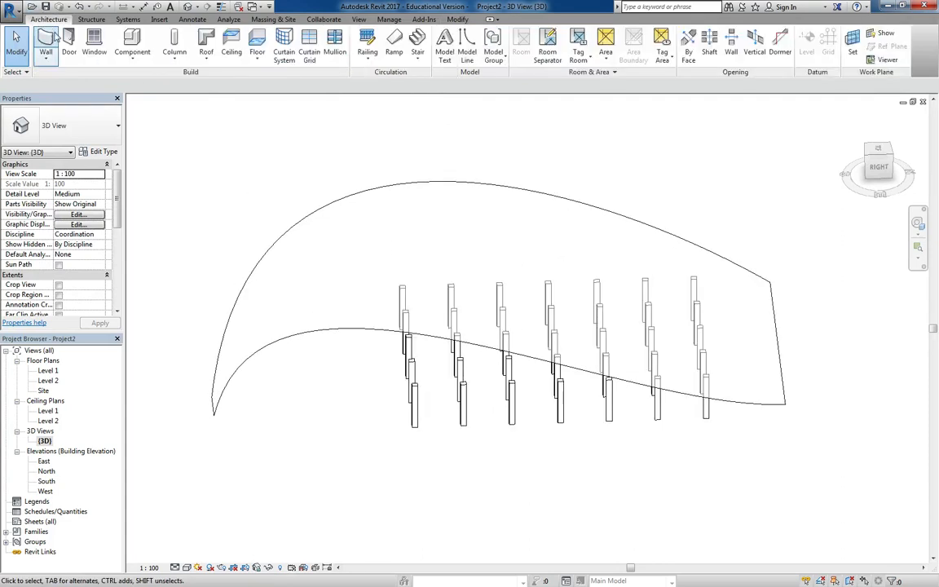
left_click(207, 62)
left_click(232, 122)
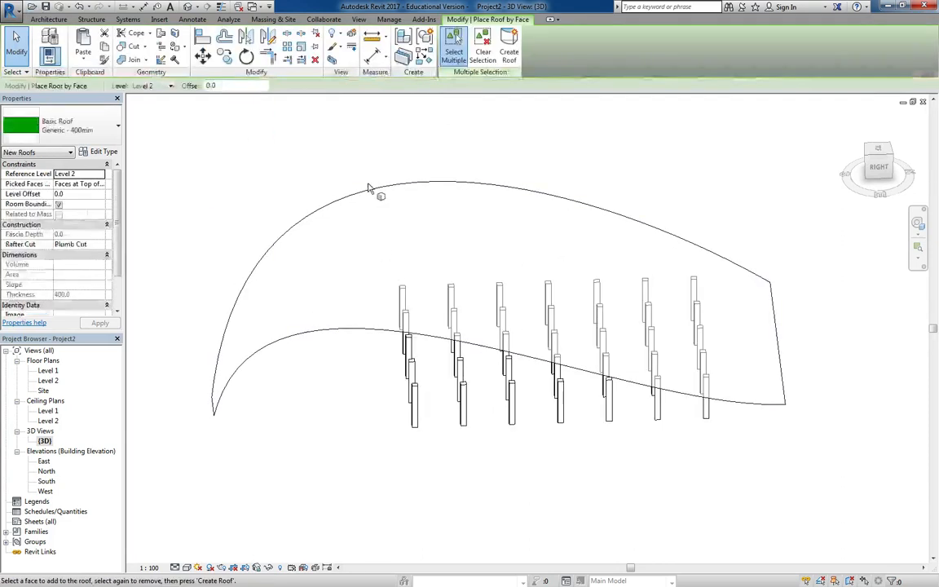
left_click(372, 193)
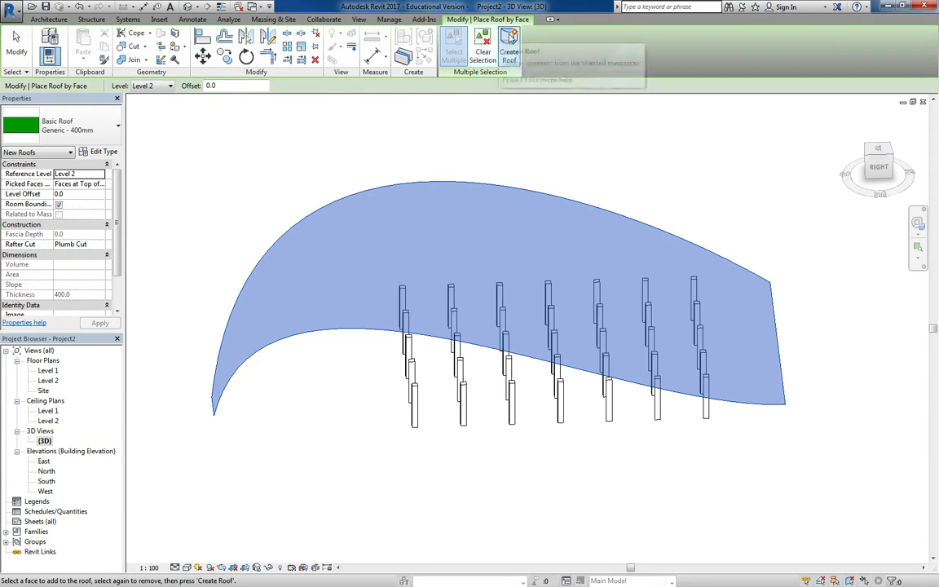
left_click(509, 49)
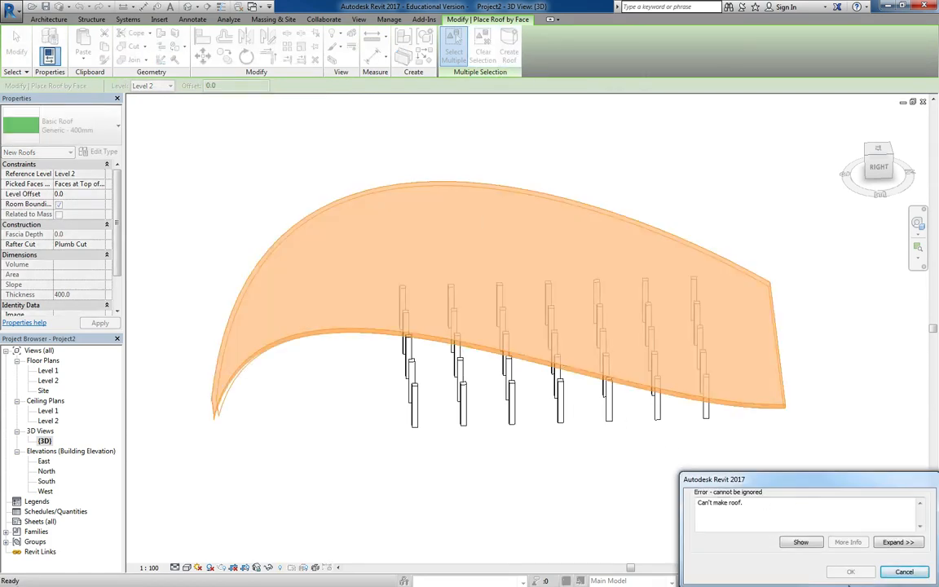
left_click(902, 573)
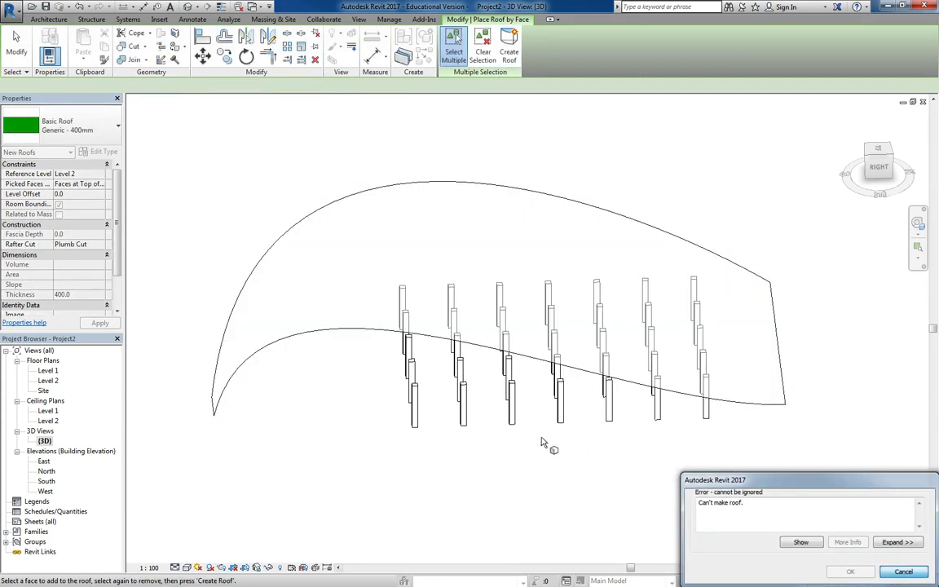
middle_click_drag(545, 440, 306, 521, "shift")
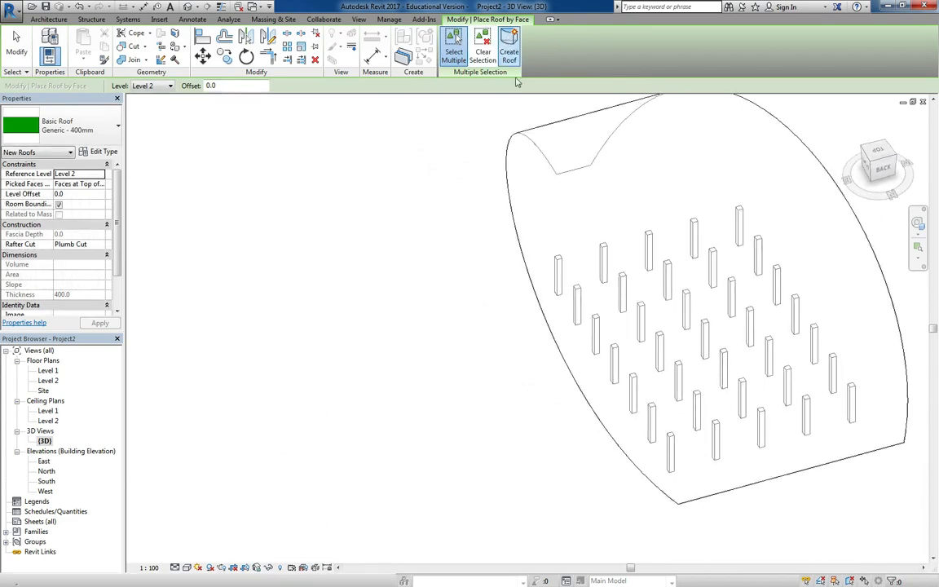
left_click(511, 236)
middle_click_drag(457, 249, 585, 234, "shift")
left_click(585, 224)
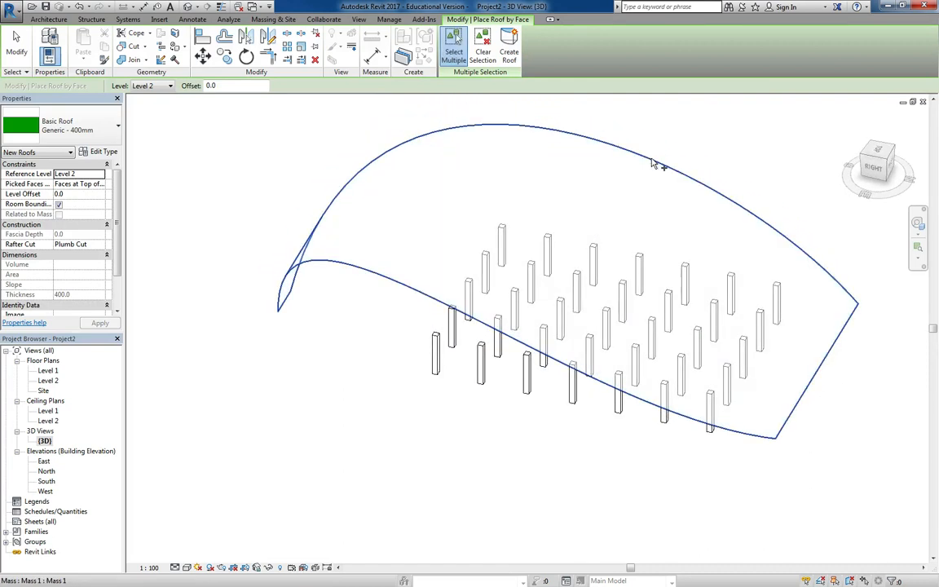
left_click(522, 129)
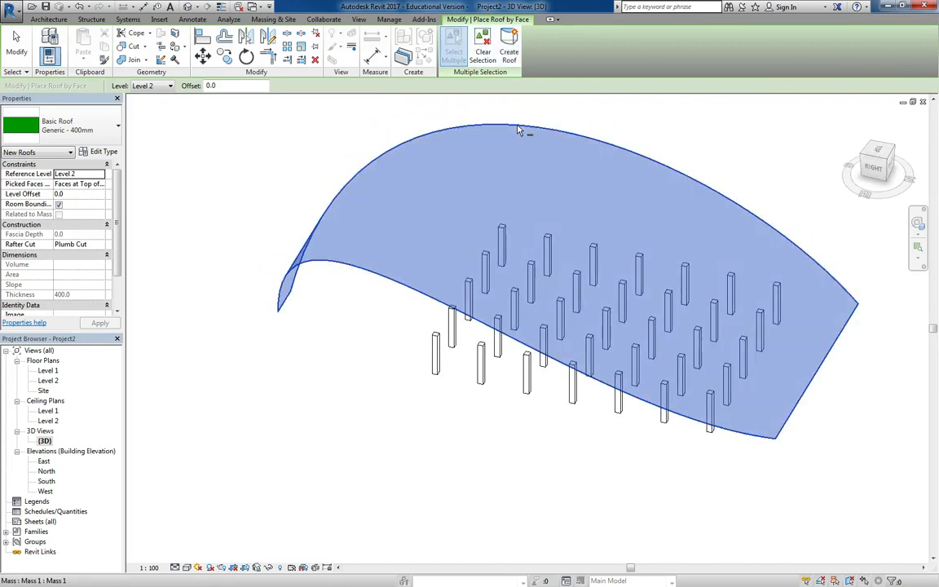
key("Escape")
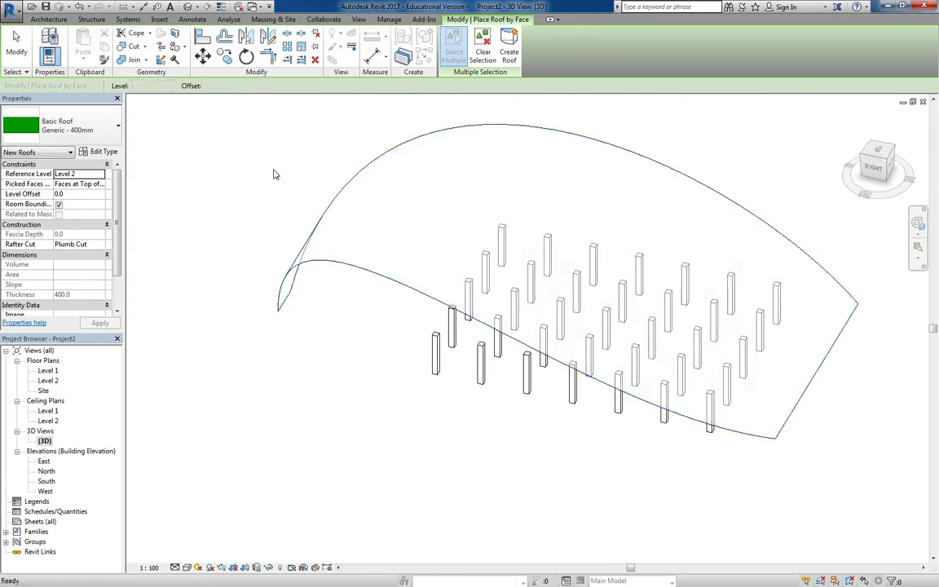
key("Escape")
- Retry Roof by Face on the mass's curved surface and dismiss the attempt
left_click(207, 60)
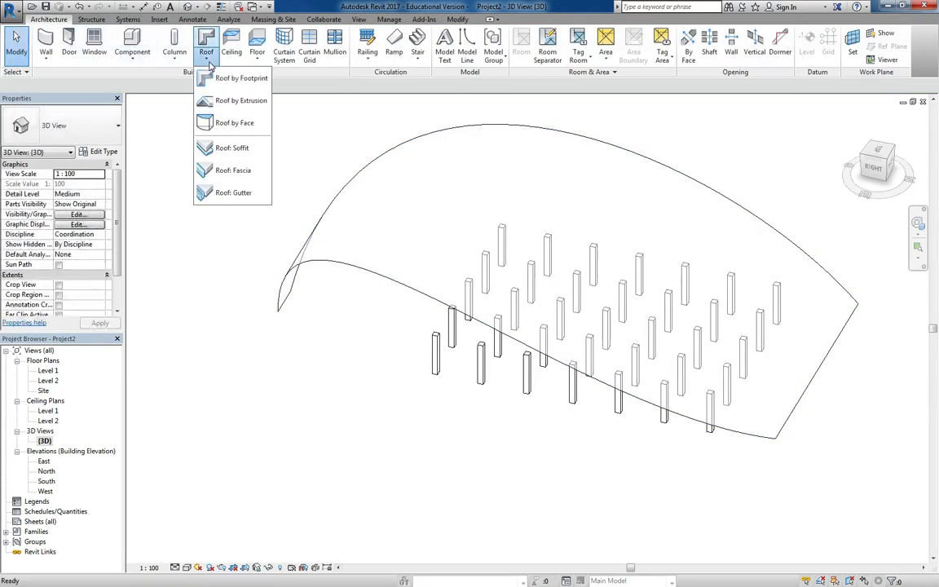
left_click(233, 123)
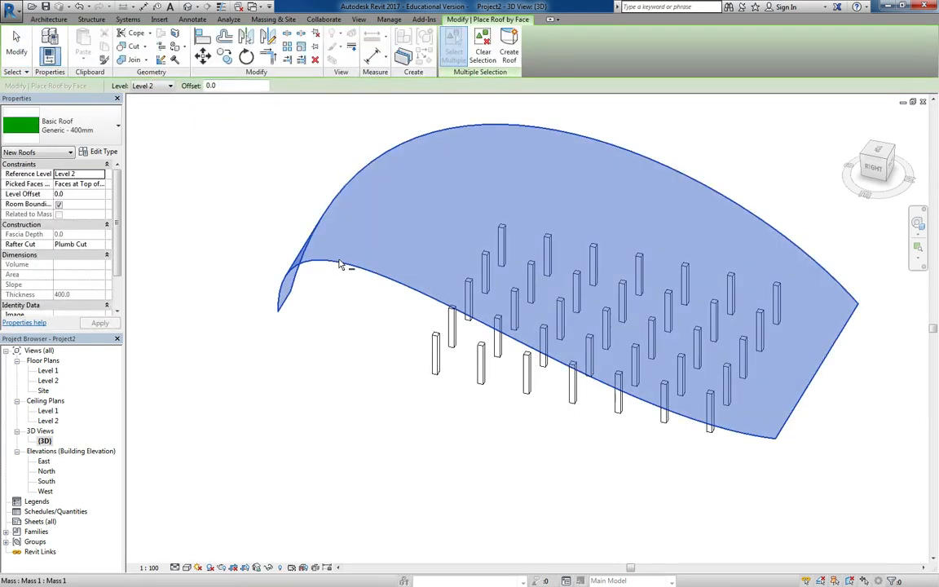
left_click(420, 183)
left_click(510, 54)
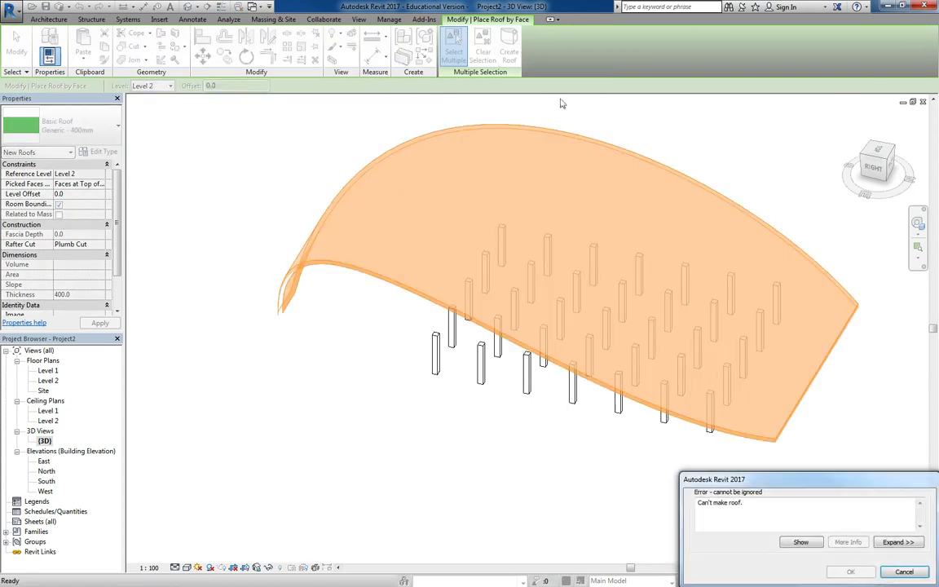
left_click(903, 572)
- Examine the mass's curvature against the columns in 3D and in the South and West elevations
middle_click_drag(465, 415, 524, 294, "shift")
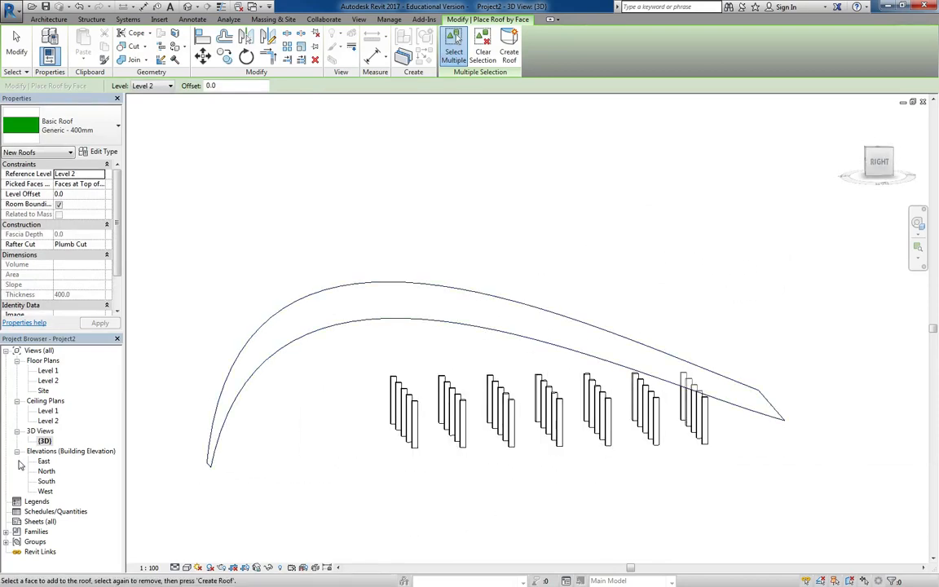
double_click(46, 482)
scroll(495, 359, "down", 3)
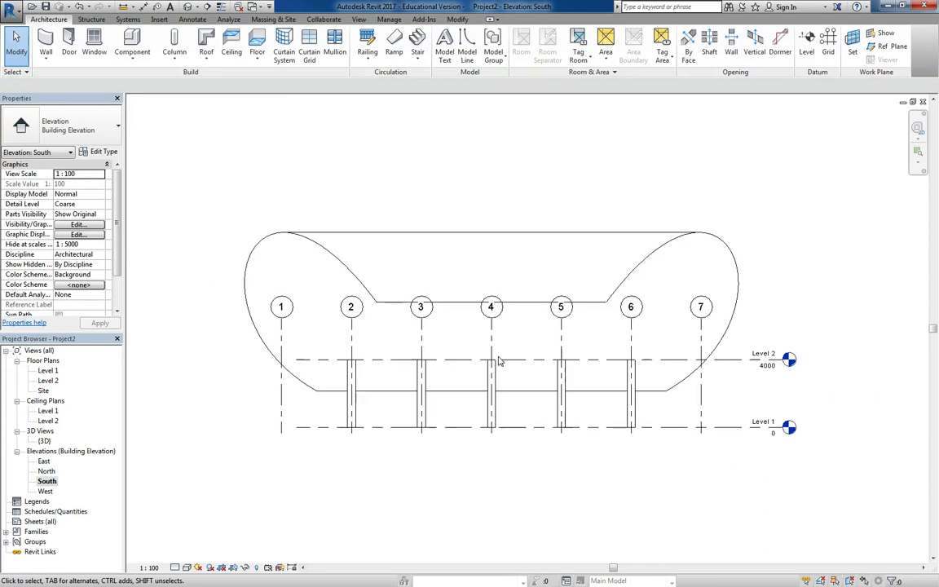
middle_click_drag(396, 408, 402, 408)
double_click(45, 492)
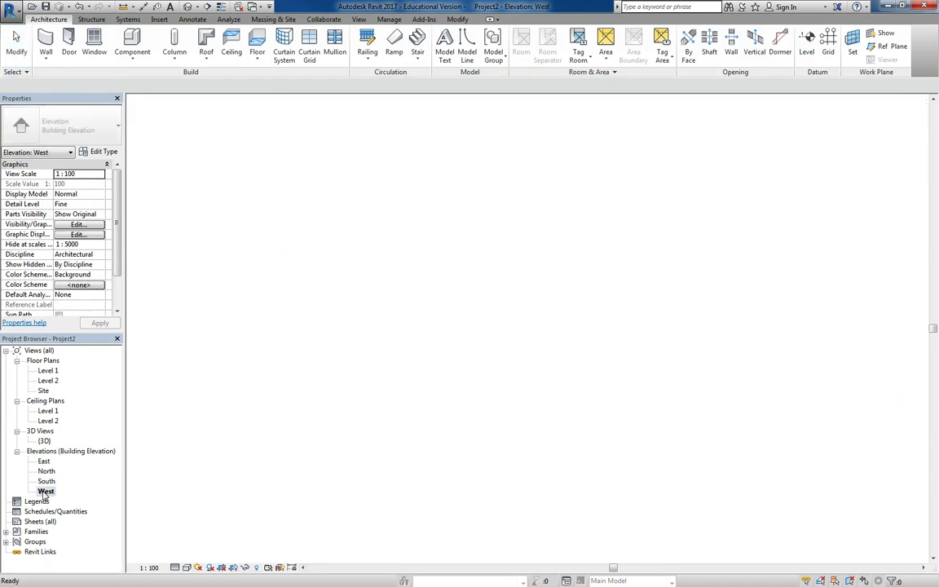
scroll(472, 331, "down", 1)
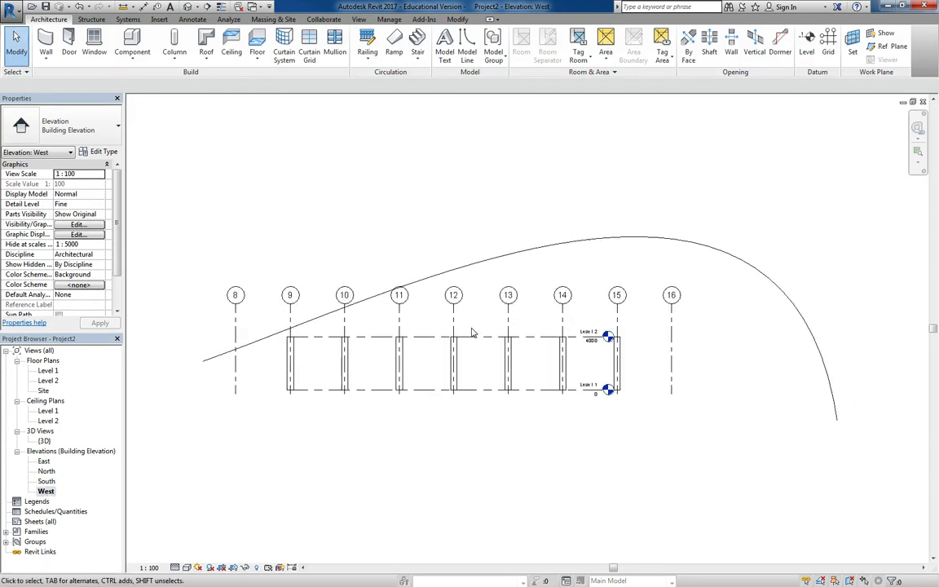
- Edit the mass in place in the West elevation and try raising its form above the columns
left_click(666, 247)
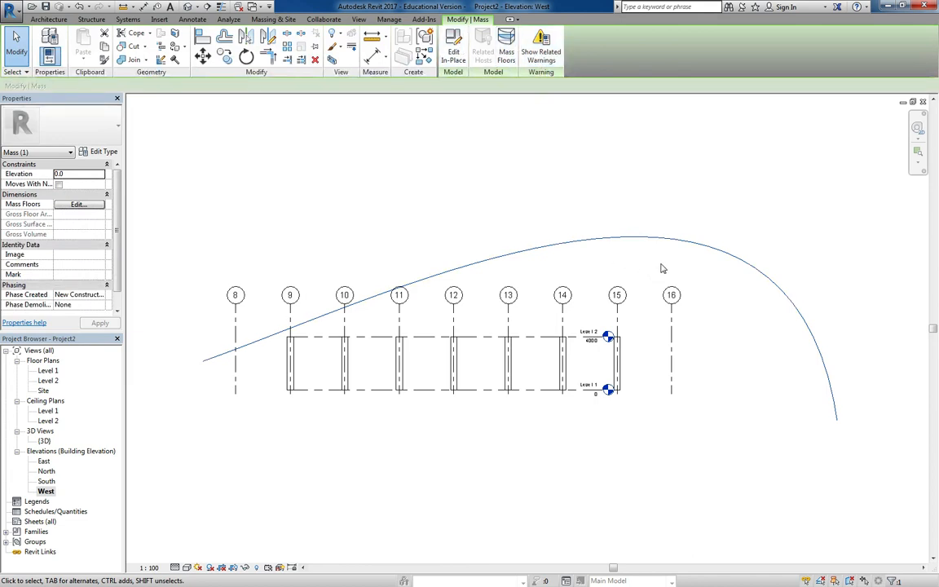
left_click(454, 54)
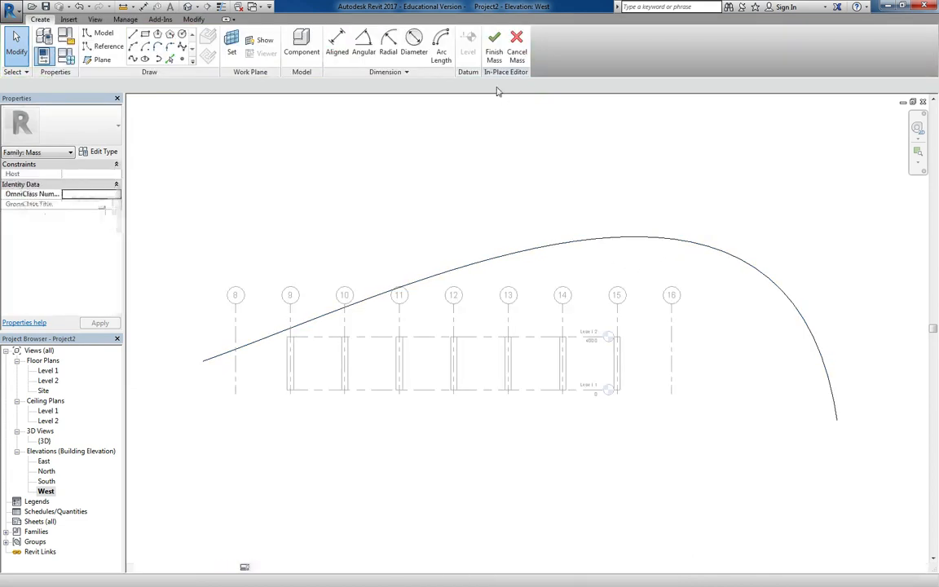
left_click(690, 243)
left_click_drag(577, 227, 566, 195)
left_click(551, 237)
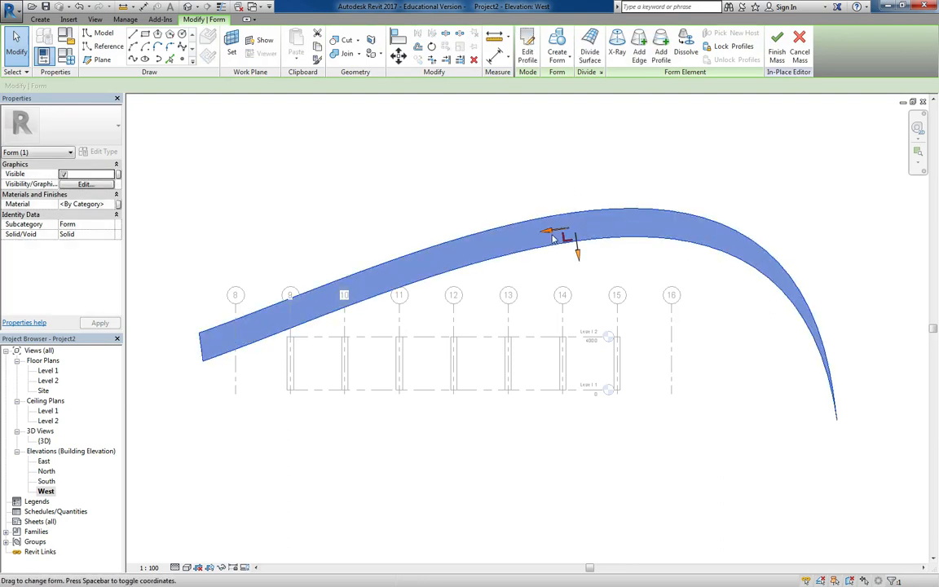
left_click_drag(577, 255, 566, 227)
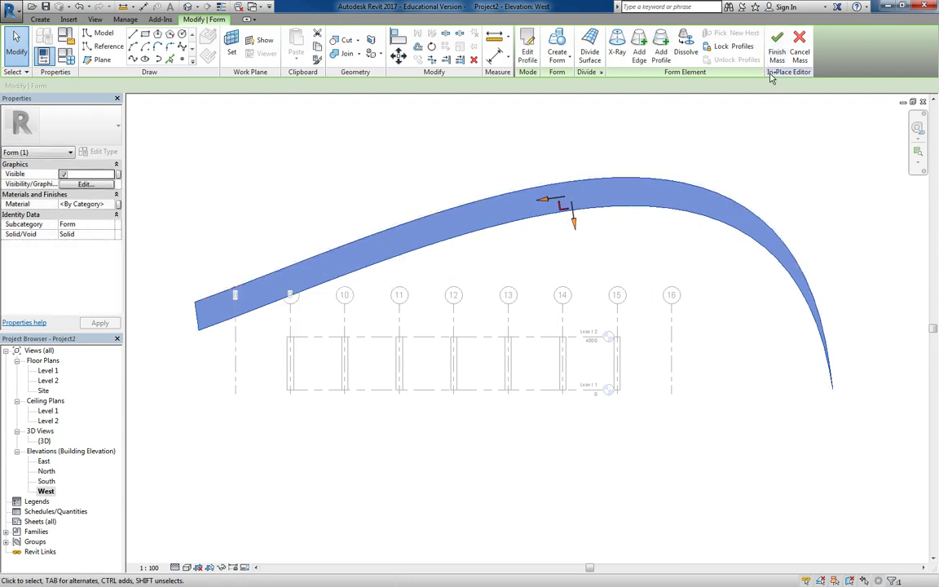
- Undo the last two form moves and finish editing the in-place mass
key("ctrl+z")
key("ctrl+z")
left_click_drag(771, 213, 740, 308)
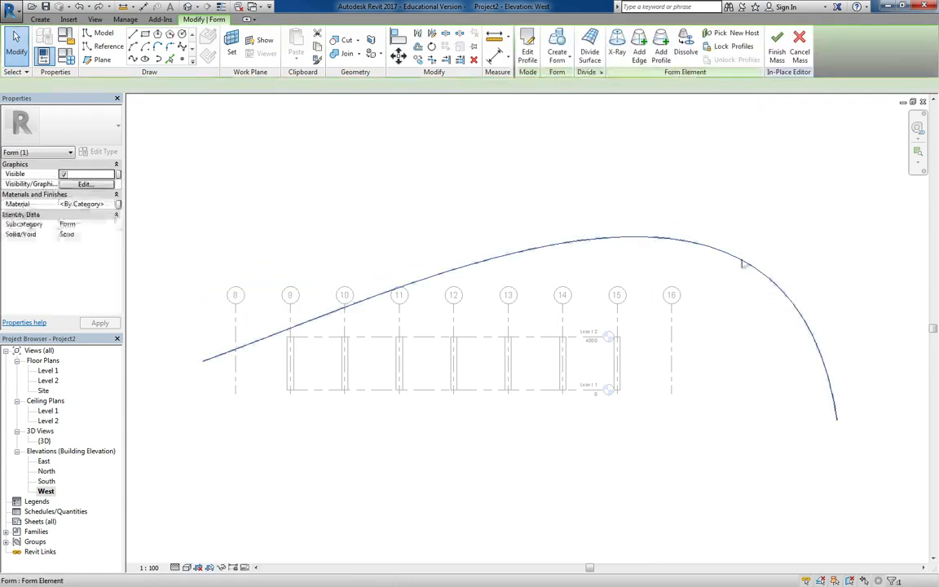
left_click(774, 53)
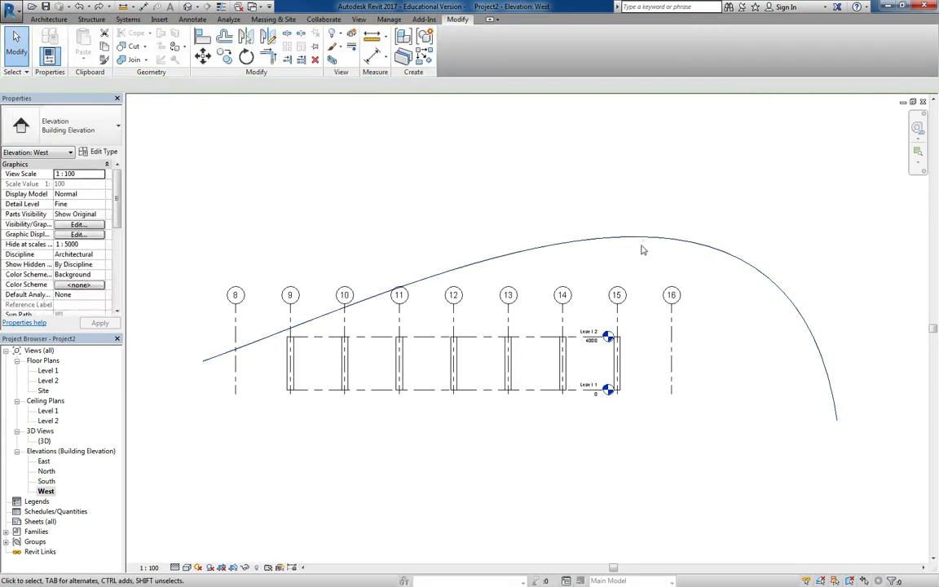
- Raise the whole mass in the West elevation to an elevation of about 2893 mm and return to the 3D view
left_click(643, 240)
left_click_drag(643, 240, 581, 198)
key("ctrl+Tab")
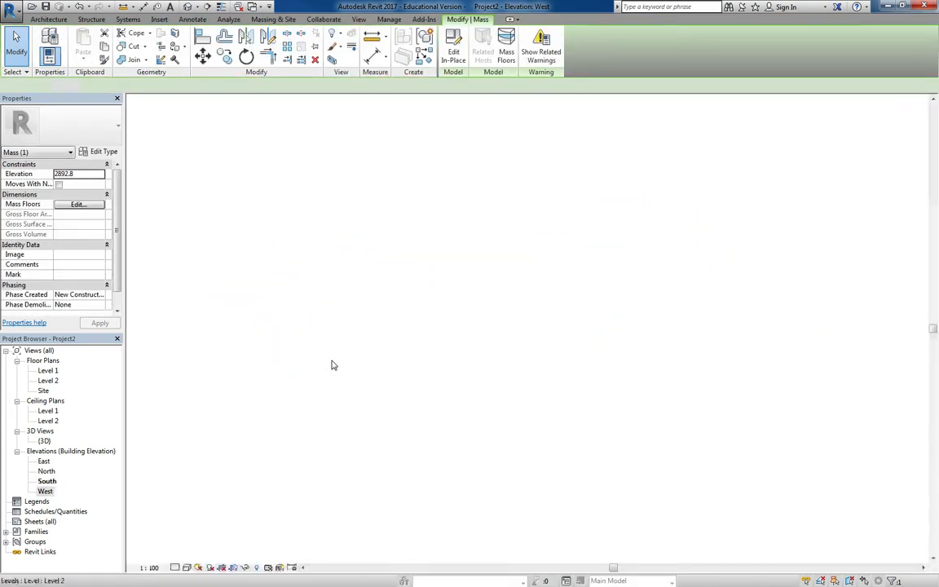
key("ctrl+Tab")
middle_click_drag(362, 332, 423, 422, "shift")
- Try to create a roof by face from the surface of the raised mass
left_click(45, 19)
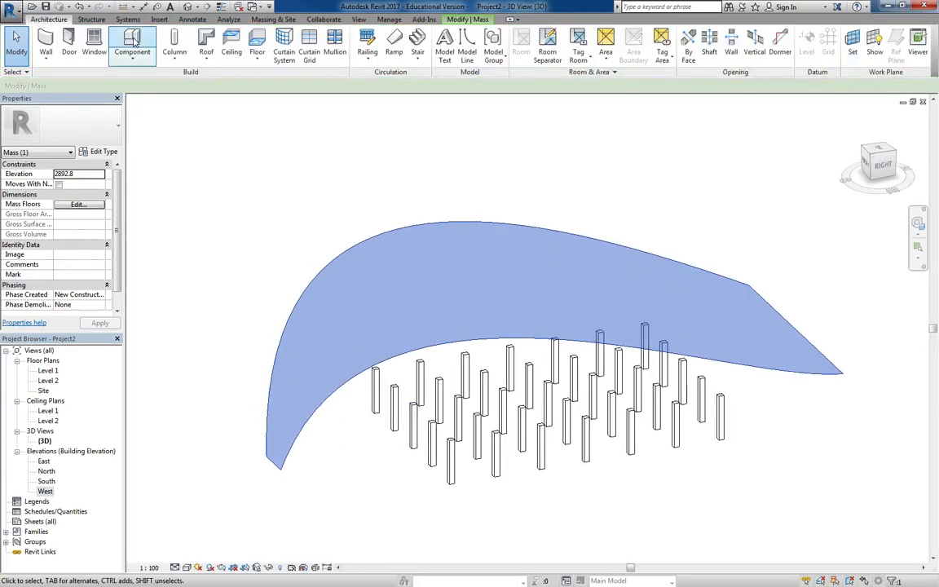
left_click(206, 56)
left_click(218, 123)
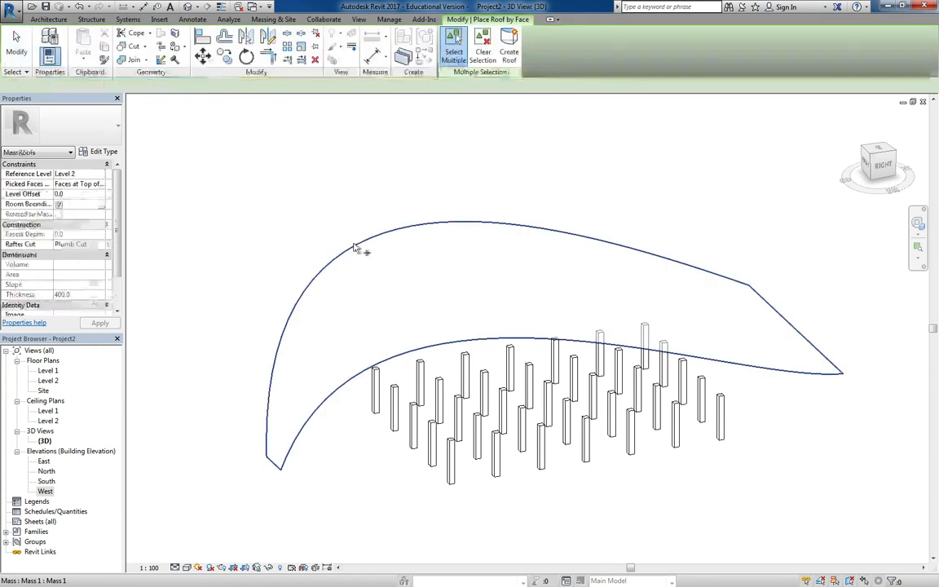
left_click(357, 248)
left_click(510, 45)
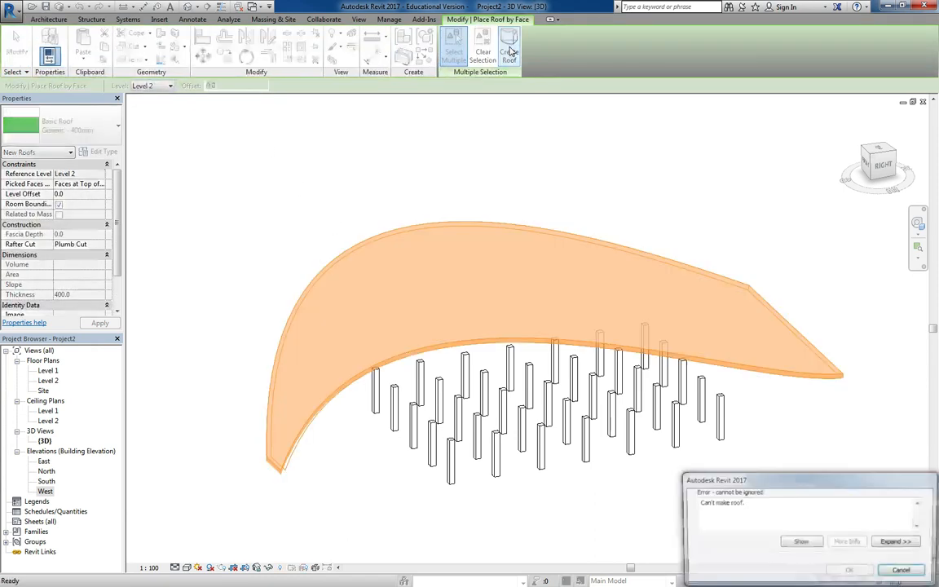
left_click(903, 571)
- Leave the roof command and delete the curved mass above the columns
middle_click_drag(538, 367, 571, 407, "shift")
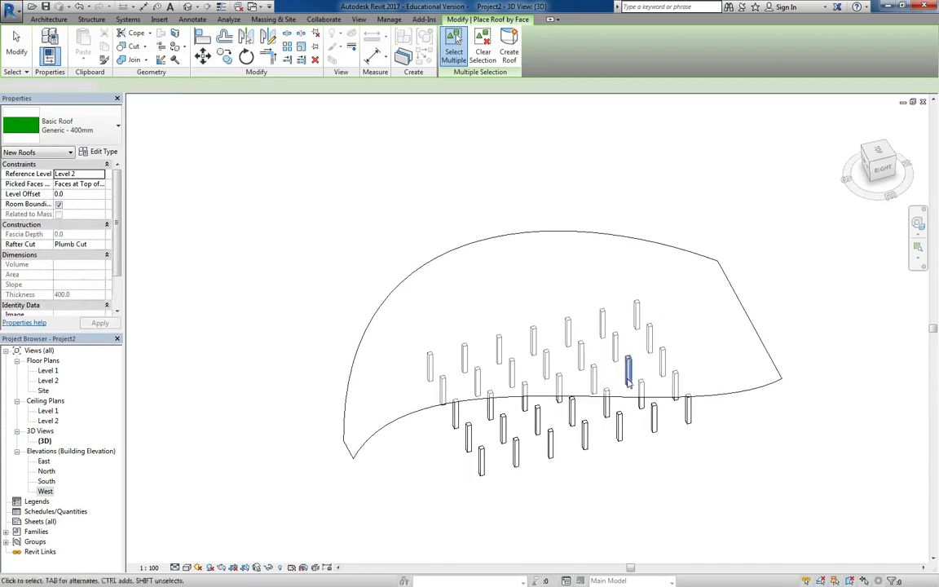
key("Escape")
left_click(744, 395)
key("Delete")
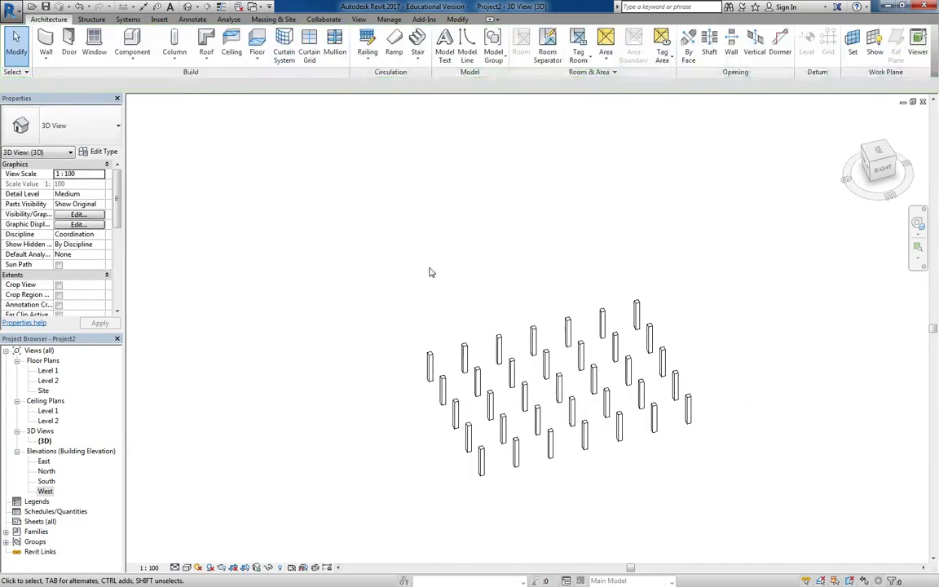
- Start a new in-place mass named Mass 1
scroll(231, 169, "up", 1)
middle_click_drag(231, 169, 139, 78)
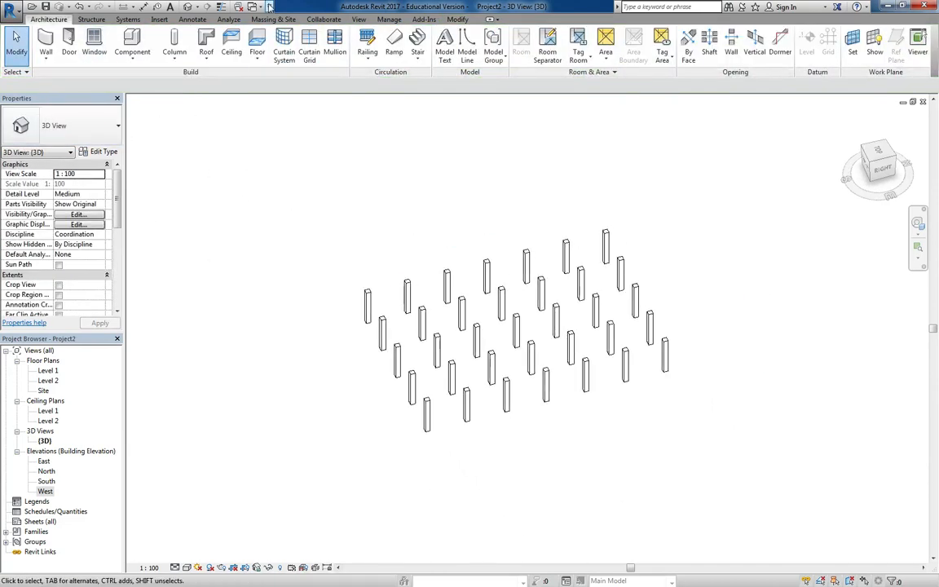
left_click(273, 19)
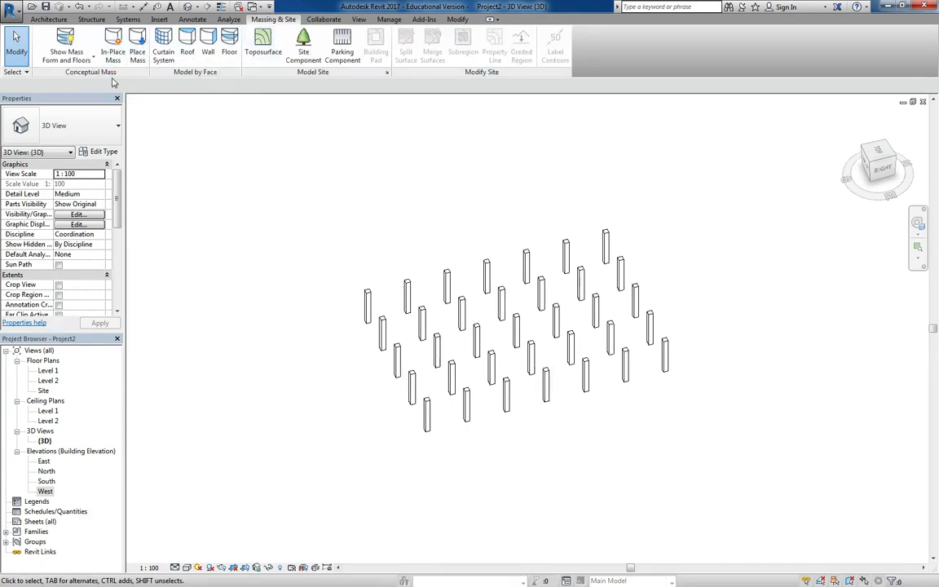
left_click(113, 41)
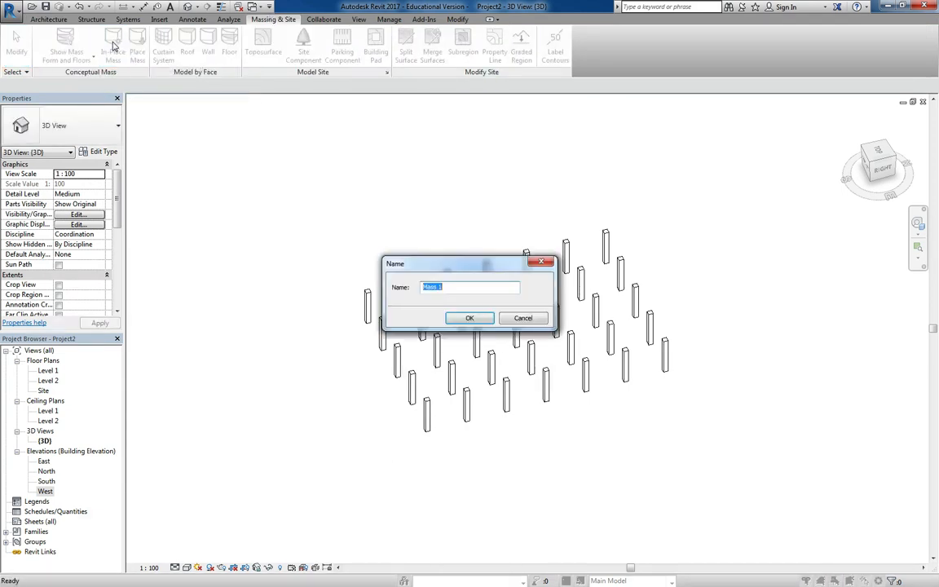
left_click(469, 318)
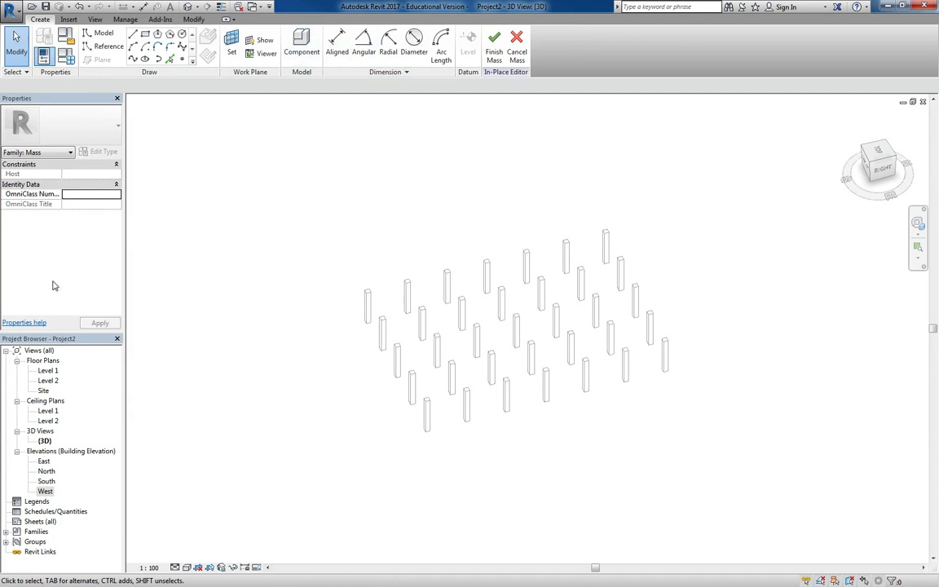
- Set the work plane to the outer side face of the nearest corner column
left_click(233, 42)
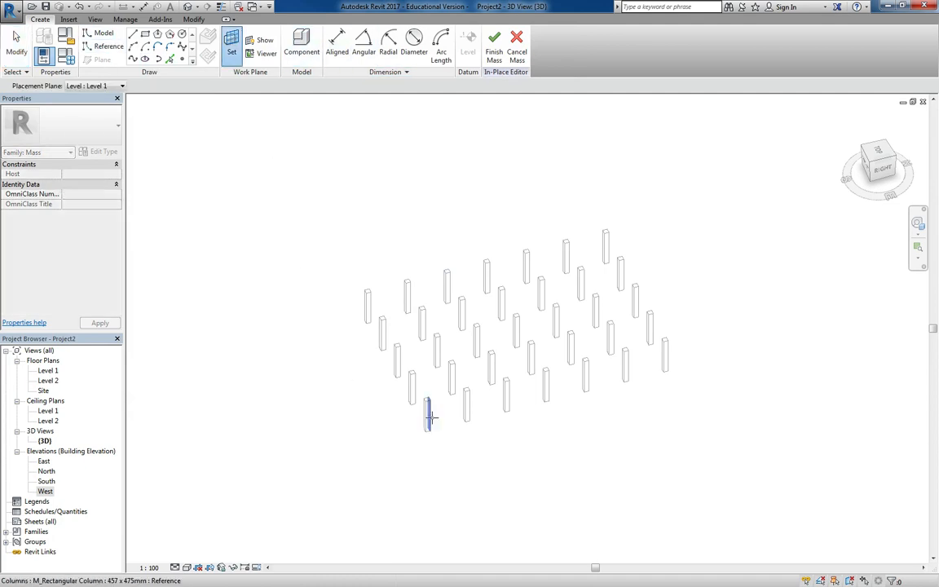
scroll(427, 417, "up", 3)
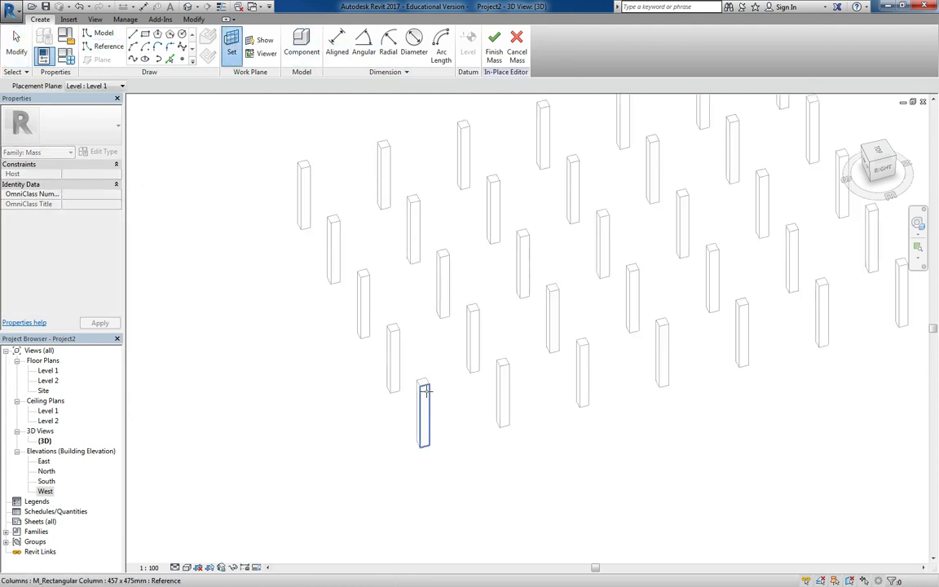
left_click(425, 391)
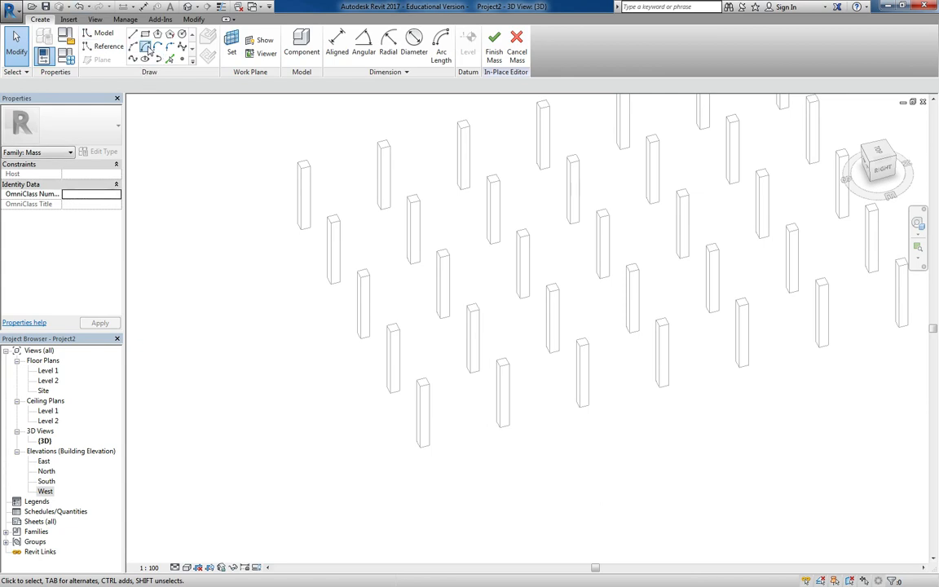
left_click(147, 47)
scroll(379, 210, "down", 3)
left_click(339, 352)
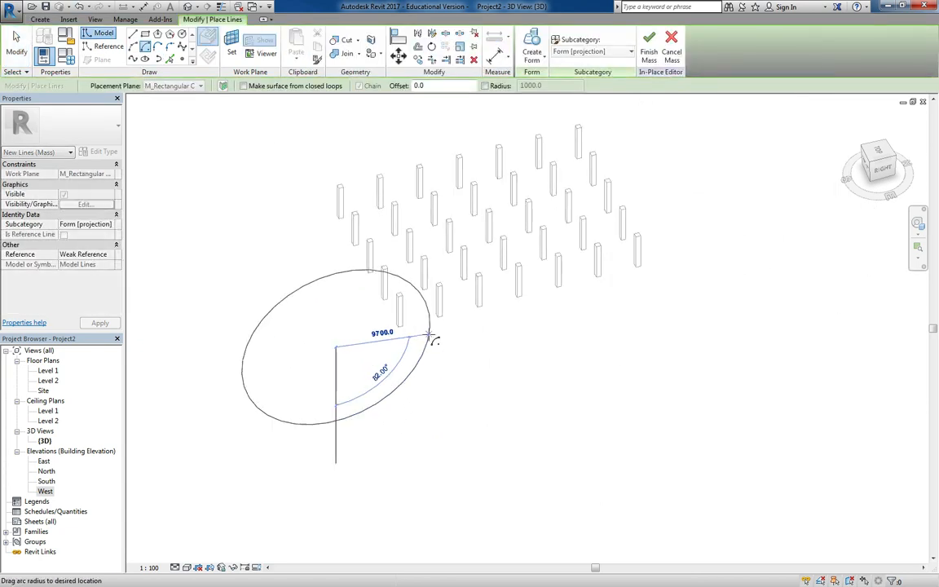
left_click(670, 261)
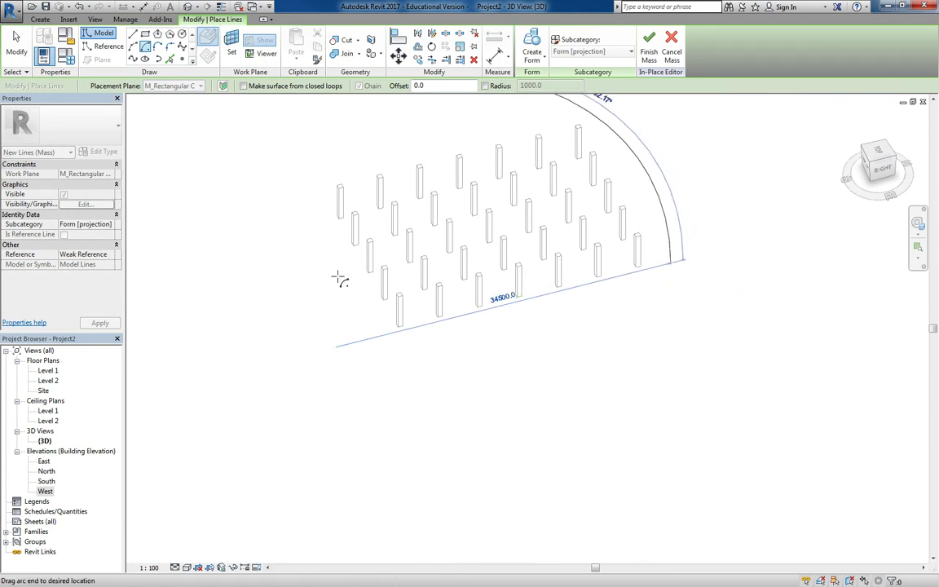
key("Escape")
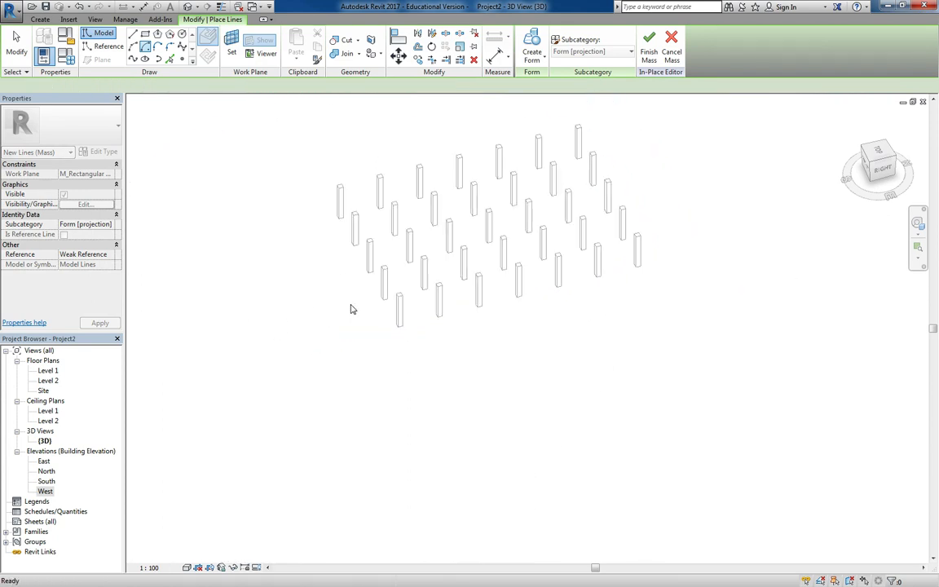
key("Escape")
- Draw a start-end-radius arc with a radius of about 19478 mm spanning the outer row of columns
left_click(137, 58)
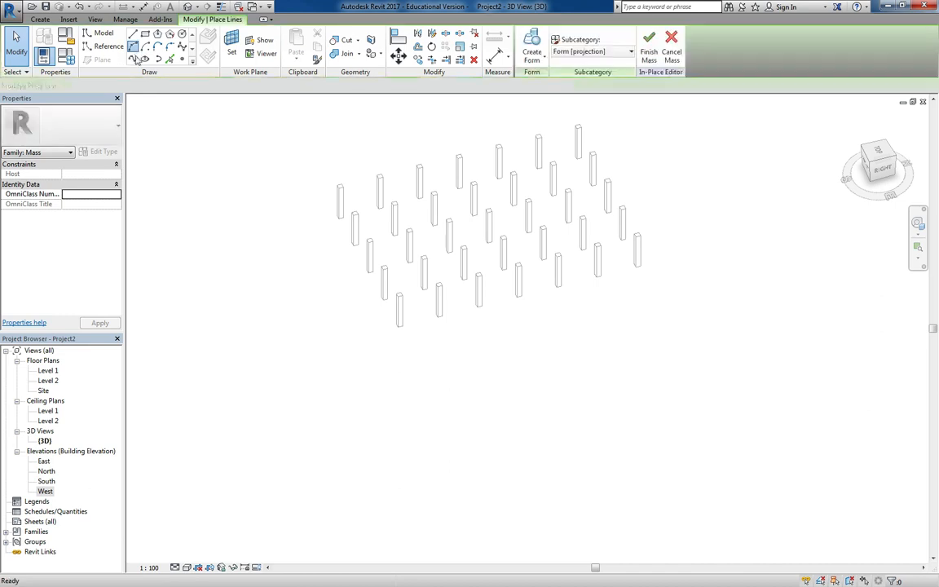
left_click(383, 334)
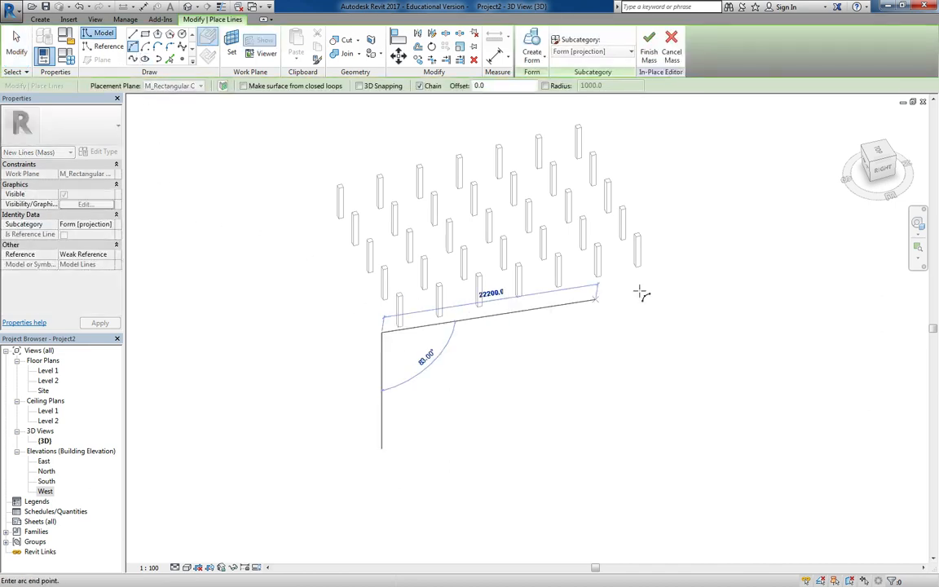
left_click(670, 258)
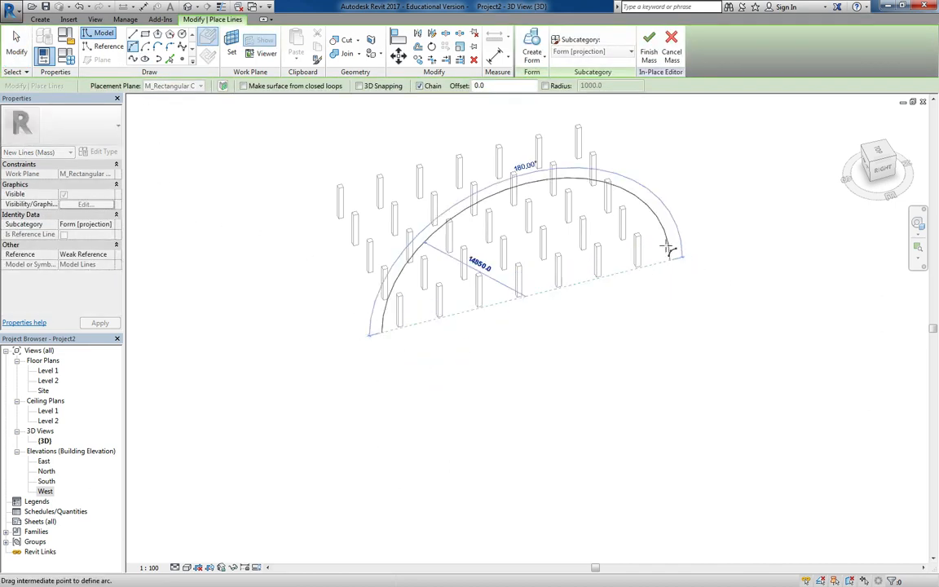
left_click(618, 243)
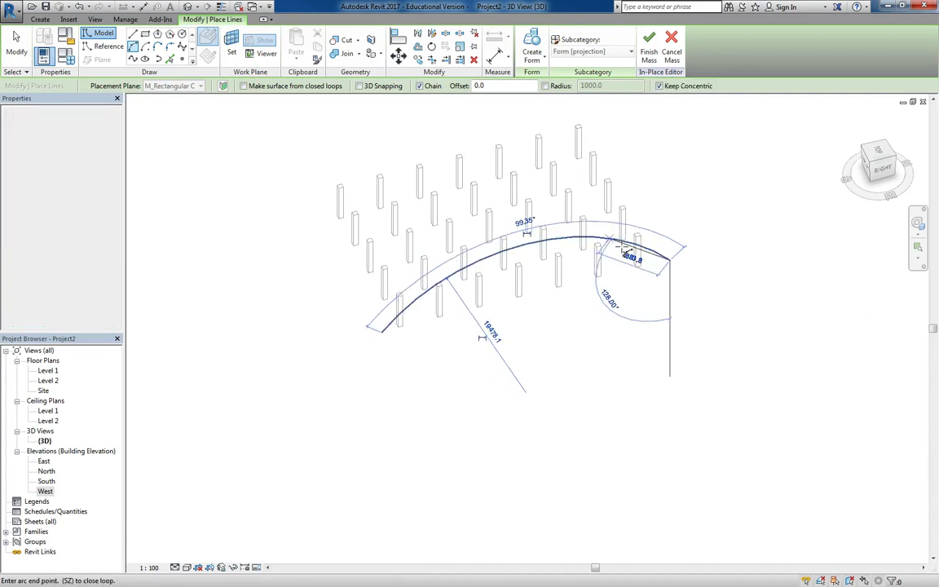
scroll(629, 277, "down", 2)
middle_click_drag(616, 334, 598, 203, "shift")
key("Escape")
key("Escape")
- Raise the arc over the column tops by enlarging its radius to about 21200 mm
left_click(601, 234)
scroll(636, 257, "up", 2)
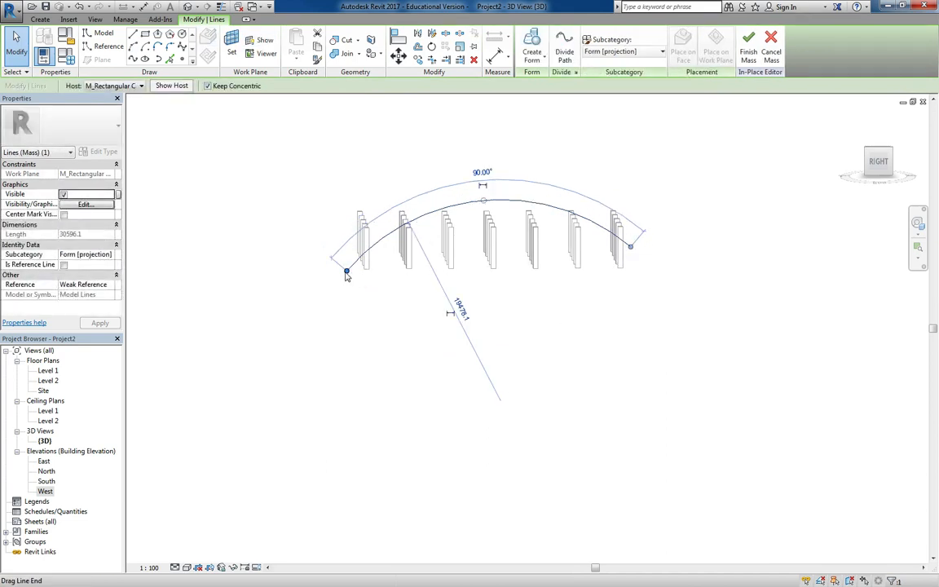
left_click_drag(358, 244, 495, 184)
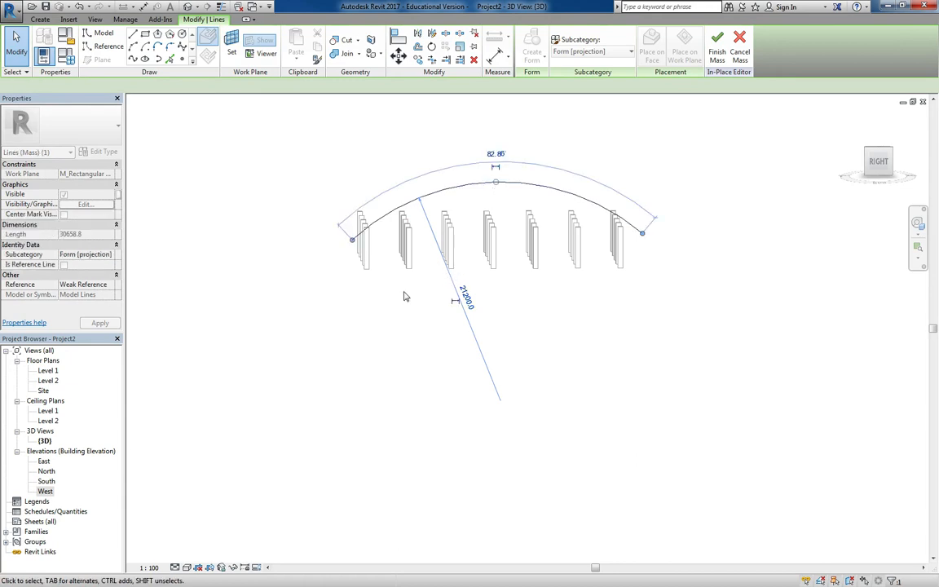
- In the Site plan, mirror the arc about grid line 4 to the opposite outer row of columns
middle_click_drag(404, 293, 603, 441, "shift")
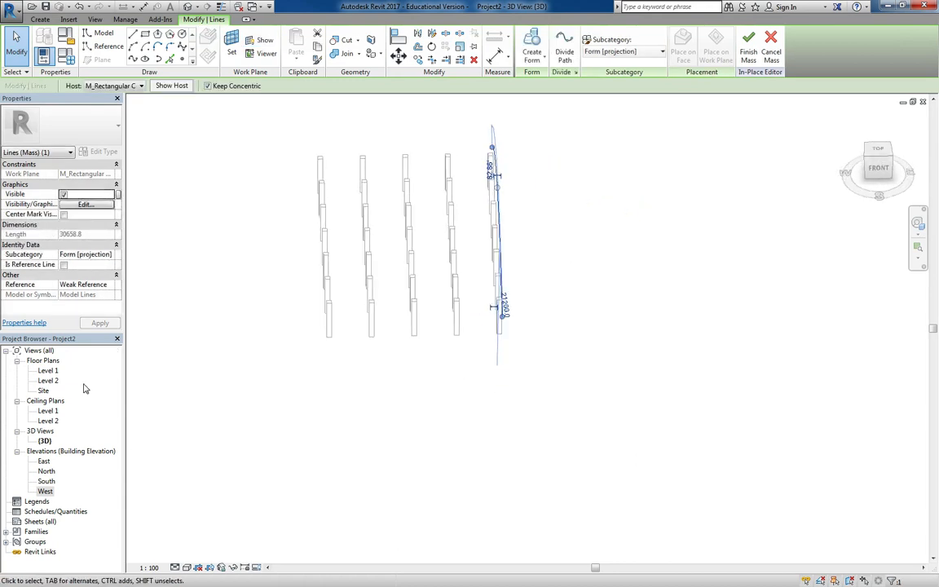
double_click(43, 391)
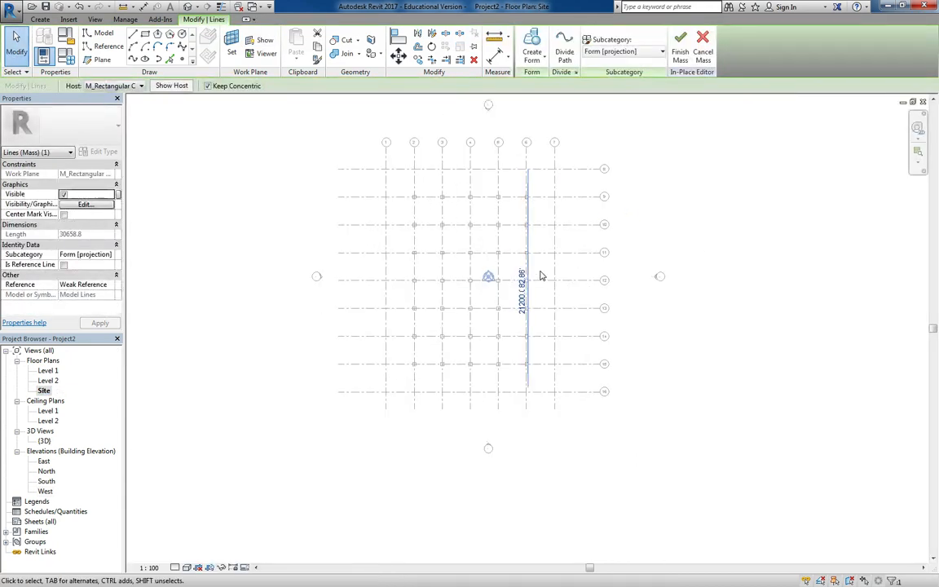
left_click_drag(528, 262, 553, 269)
scroll(522, 269, "up", 3)
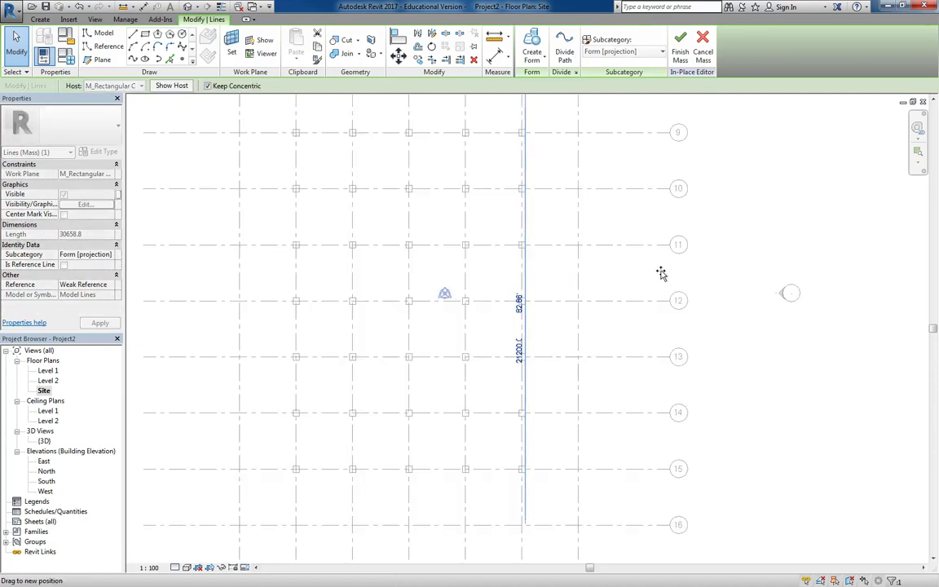
left_click_drag(661, 273, 654, 272)
scroll(563, 253, "down", 2)
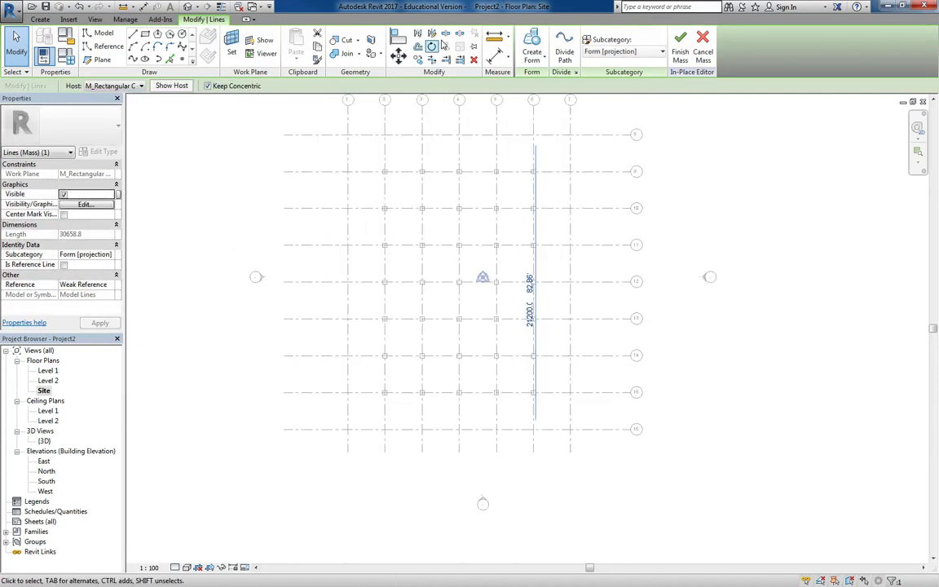
left_click(417, 33)
left_click(458, 234)
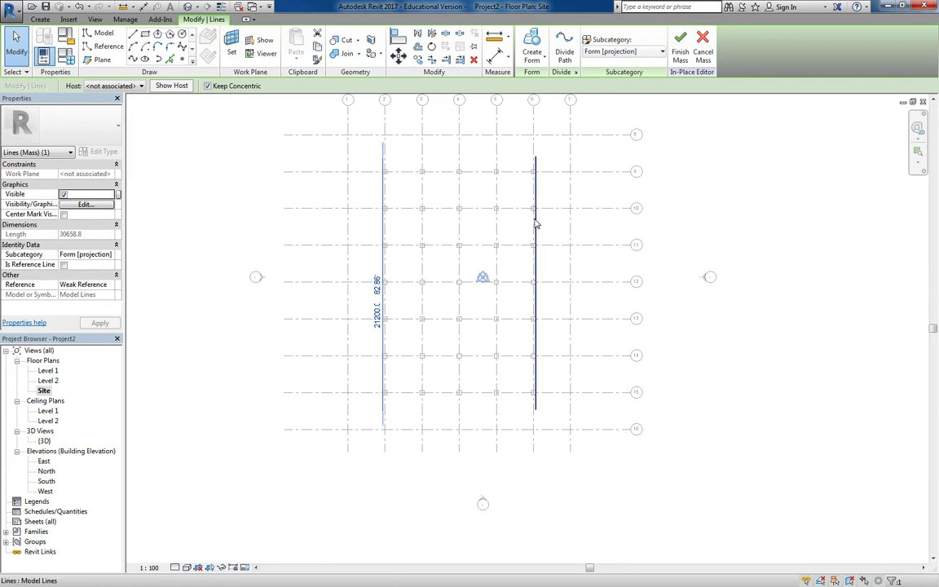
- Create a form spanning both arcs, finish the mass and return to the 3D view
left_click_drag(549, 194, 359, 193)
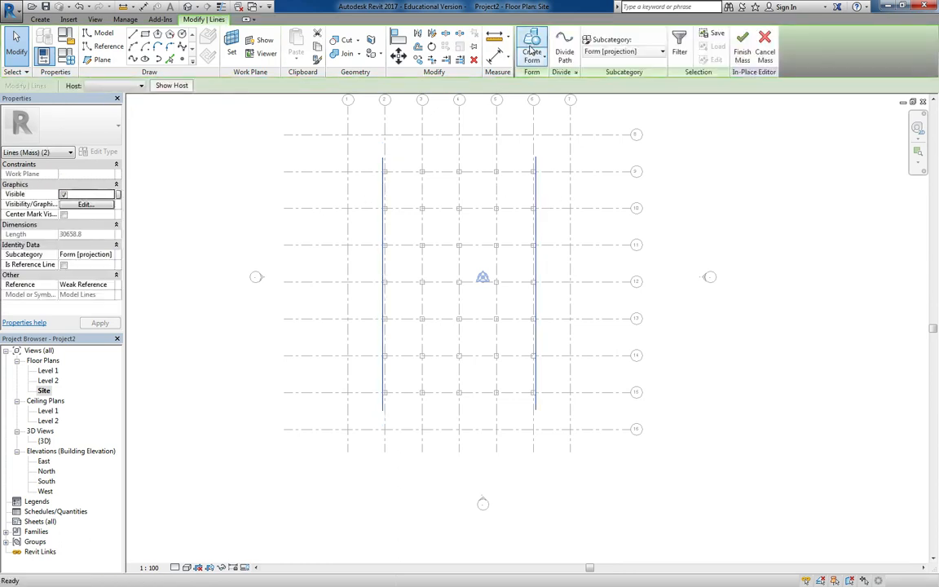
left_click(532, 51)
left_click(525, 45)
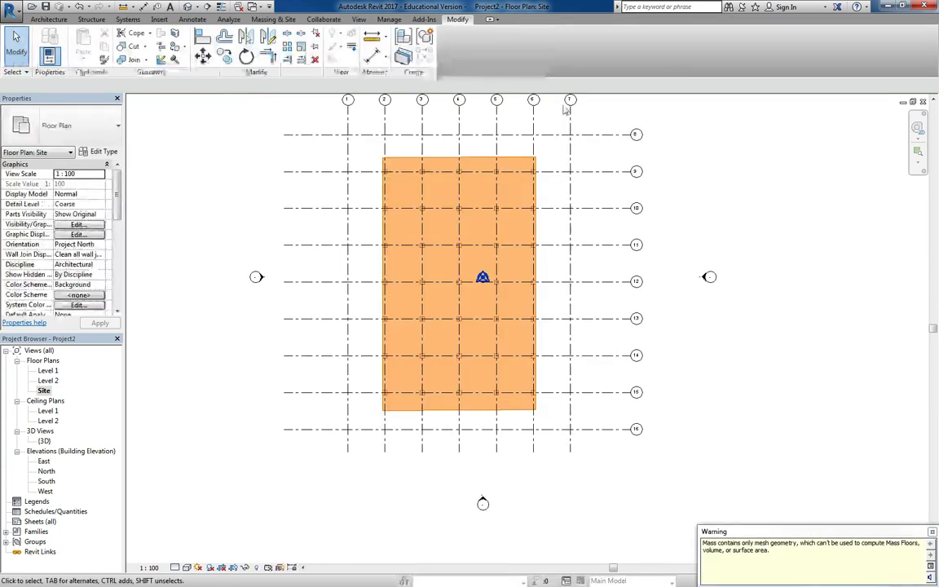
key("ctrl+Tab")
middle_click_drag(410, 370, 472, 274, "shift")
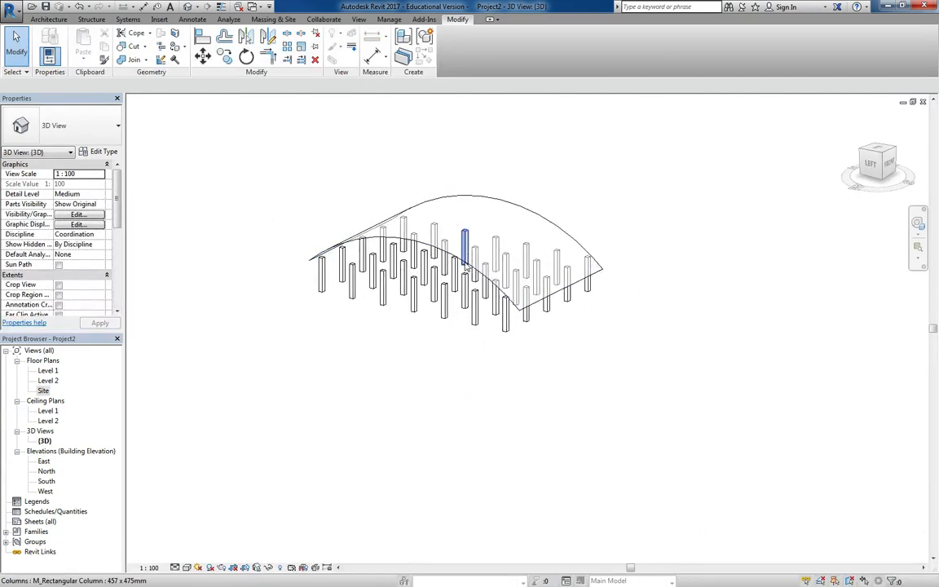
- Create a Generic - 400mm roof by face on the curved mass surface, referenced to Level 2
left_click(48, 20)
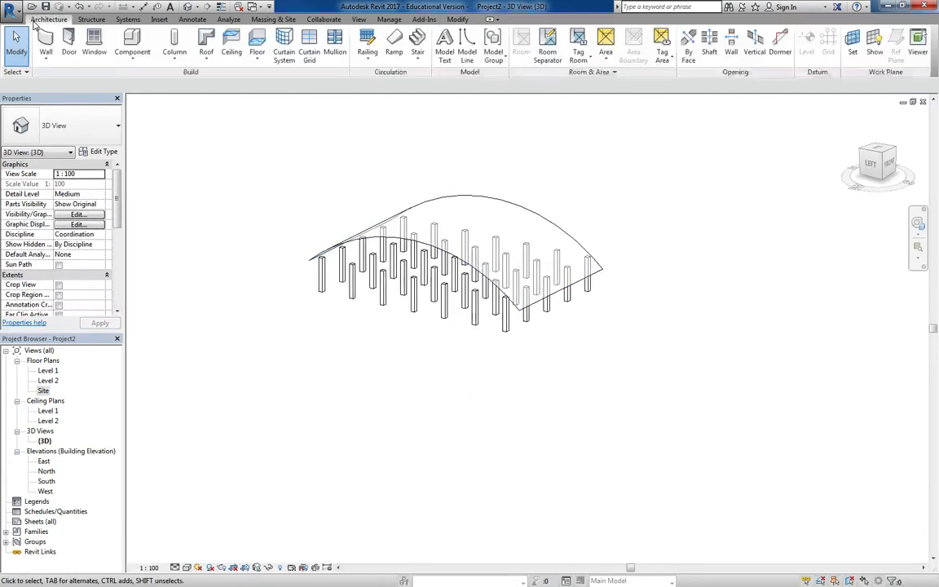
left_click(205, 57)
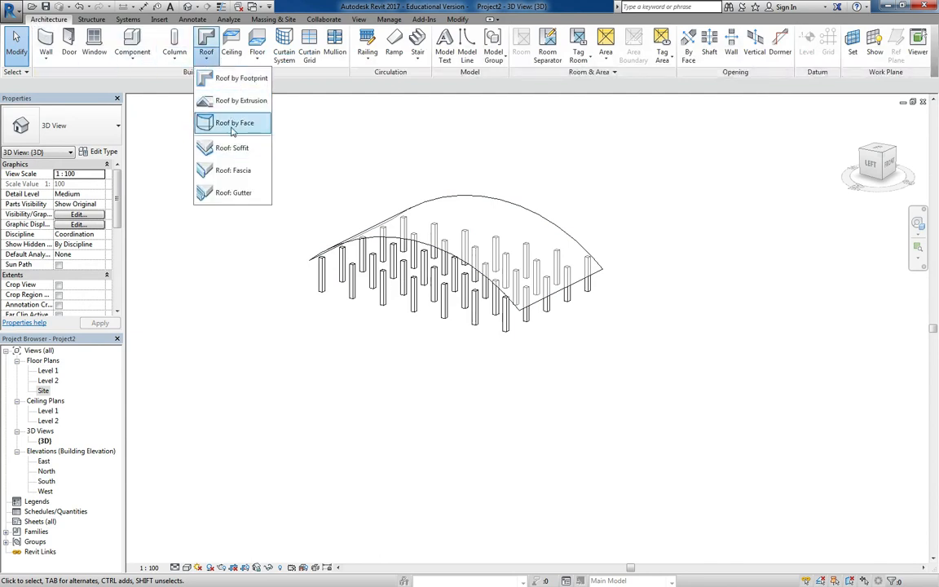
left_click(234, 124)
left_click(493, 196)
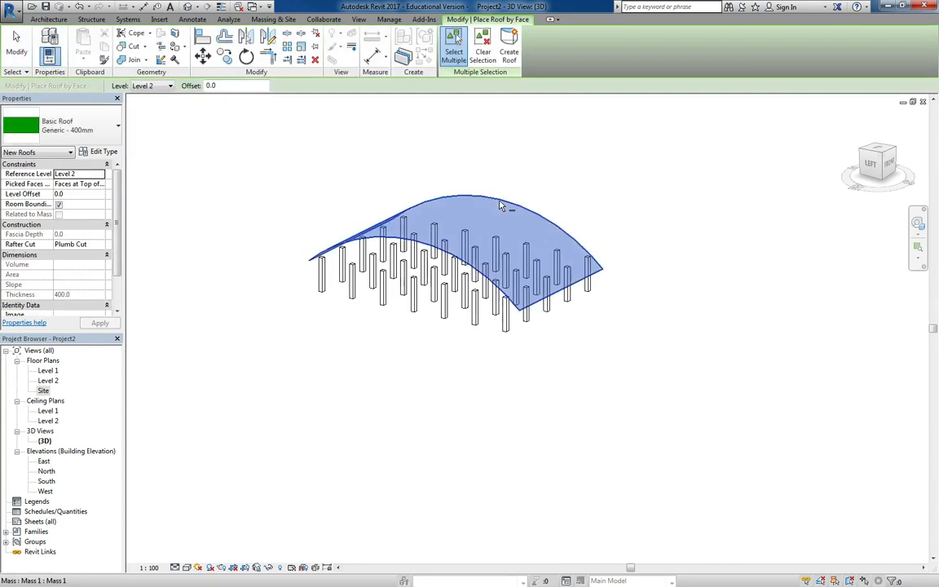
left_click(510, 52)
middle_click_drag(483, 304, 470, 327, "shift")
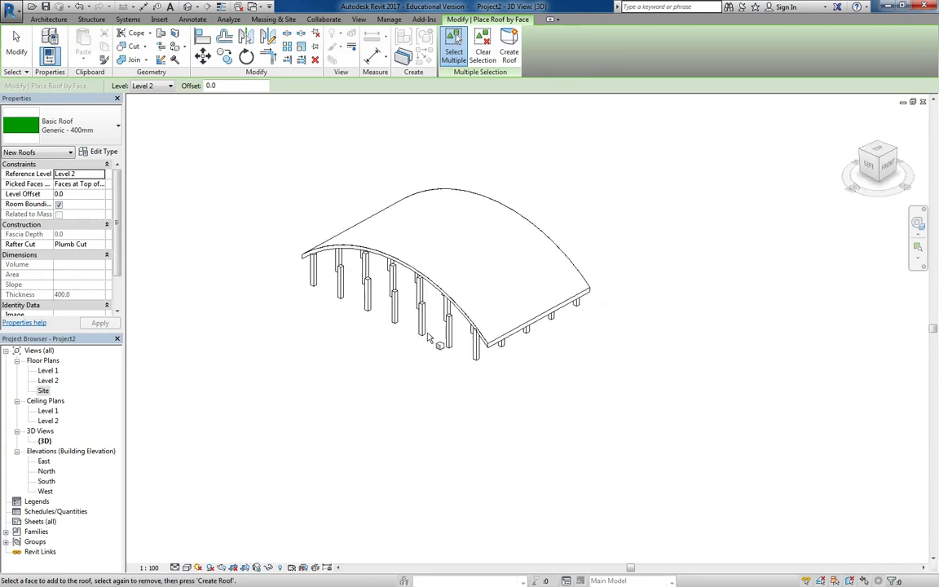
key("Escape")
- Delete the curved roof and open the underlying mass for in-place editing
left_click(475, 328)
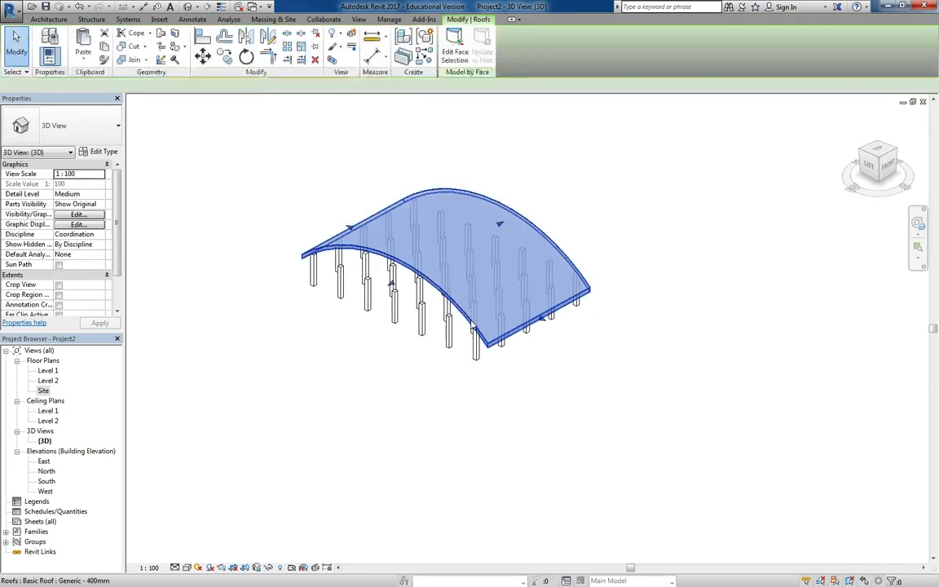
key("Delete")
double_click(476, 328)
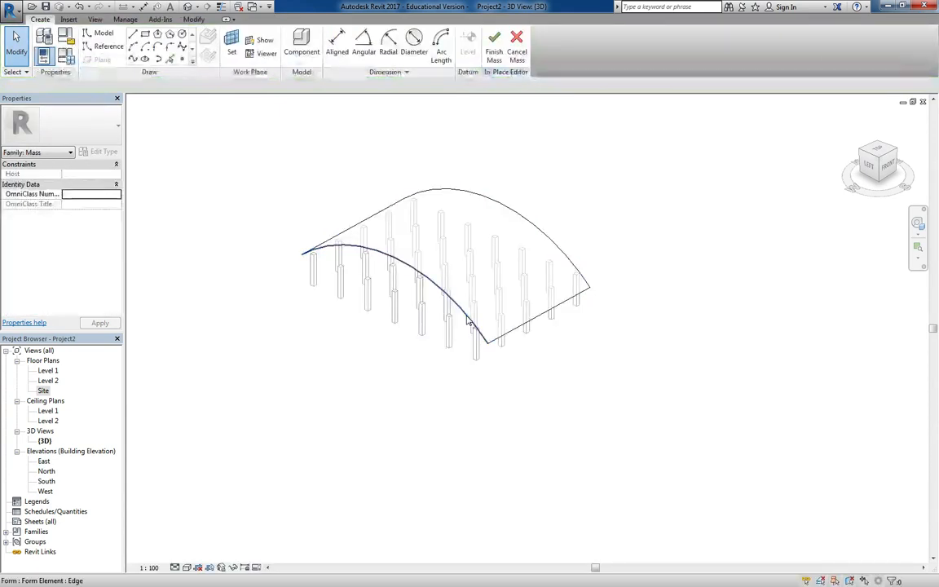
- Check the selectable edges and surface of the mass form, and finish the mass edit
left_click(391, 259)
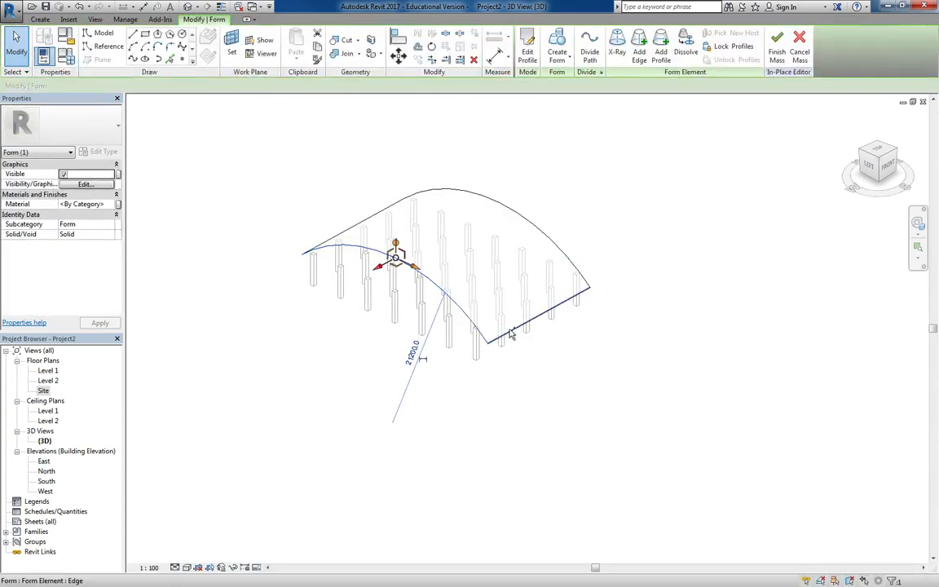
left_click_drag(691, 172, 262, 457)
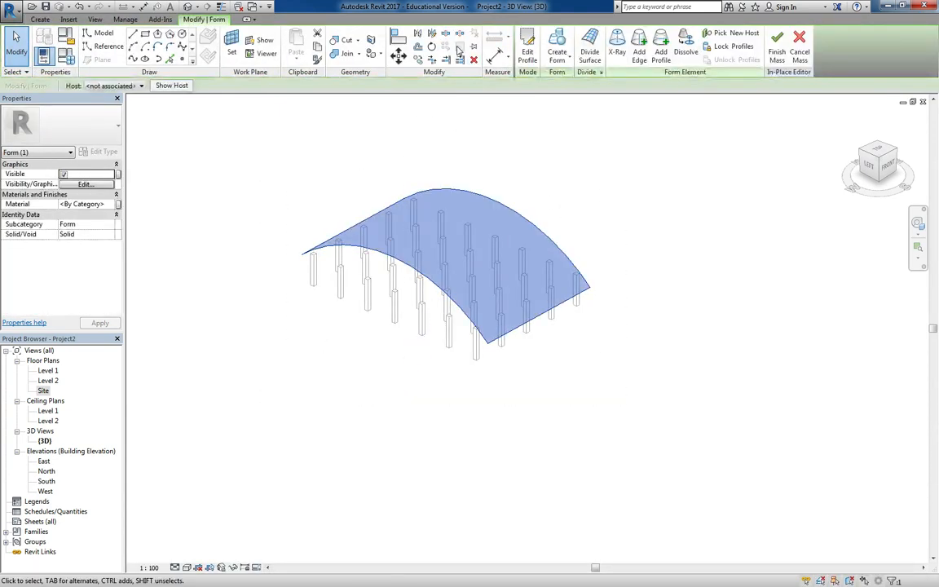
key("Escape")
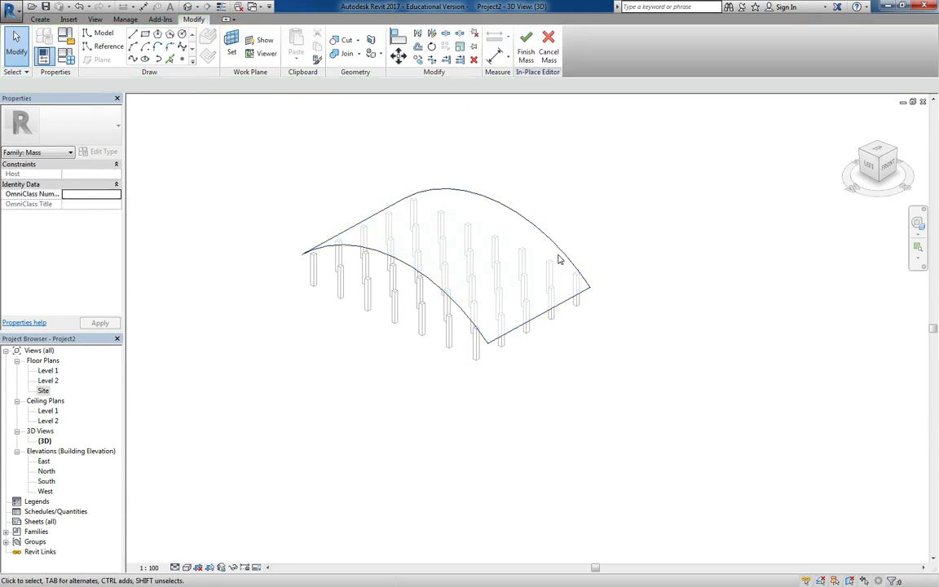
left_click(565, 261)
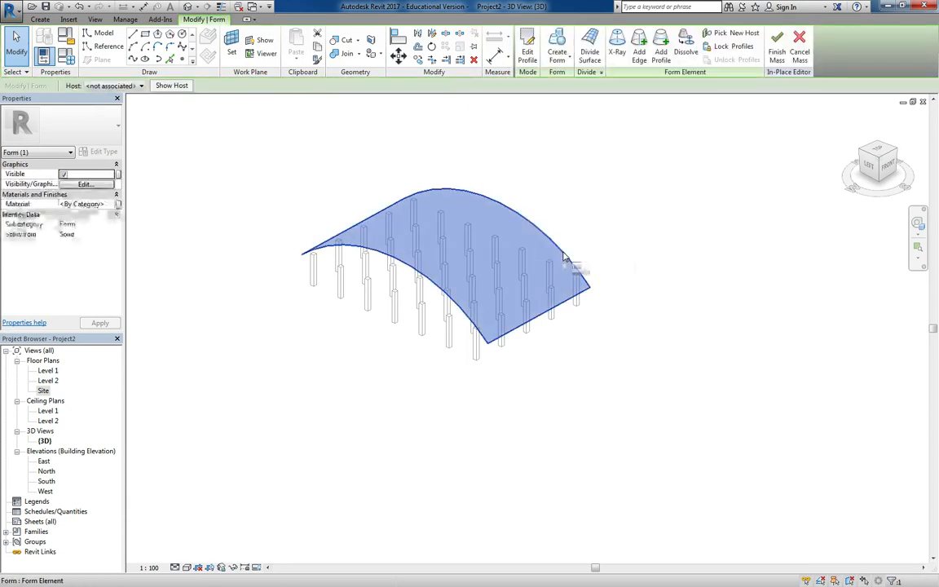
key("Escape")
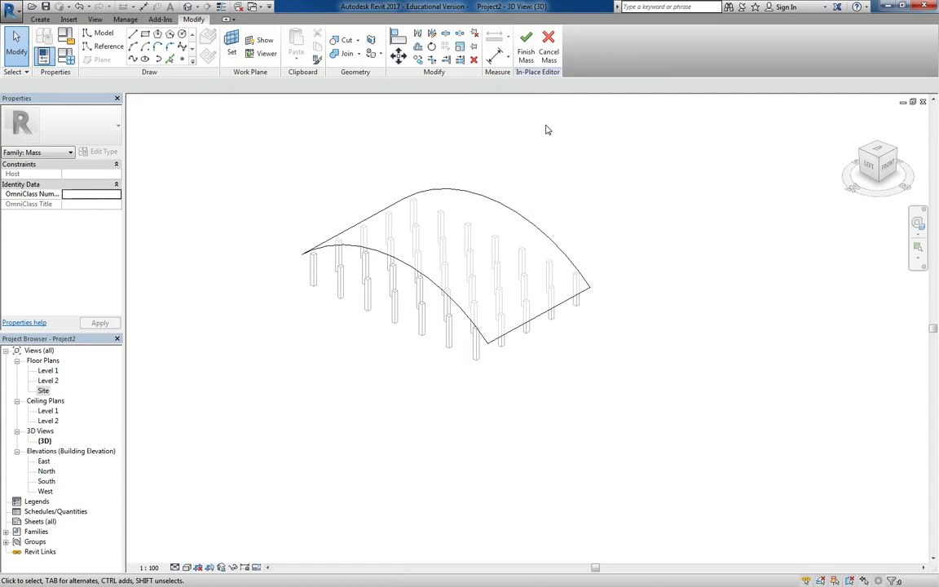
left_click(526, 54)
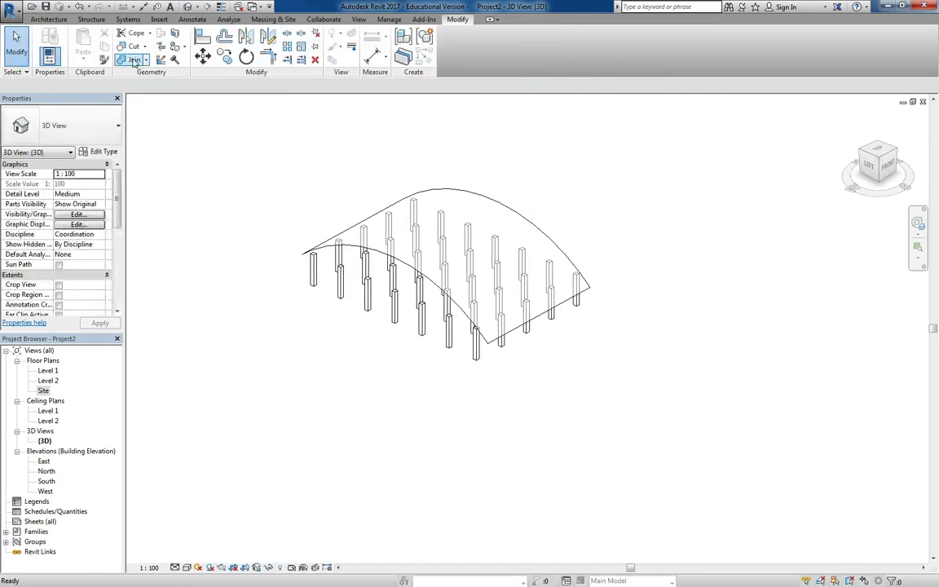
- Recreate the roof by face over the curved mass surface as Generic - 400mm at Level 2
left_click(47, 20)
left_click(206, 47)
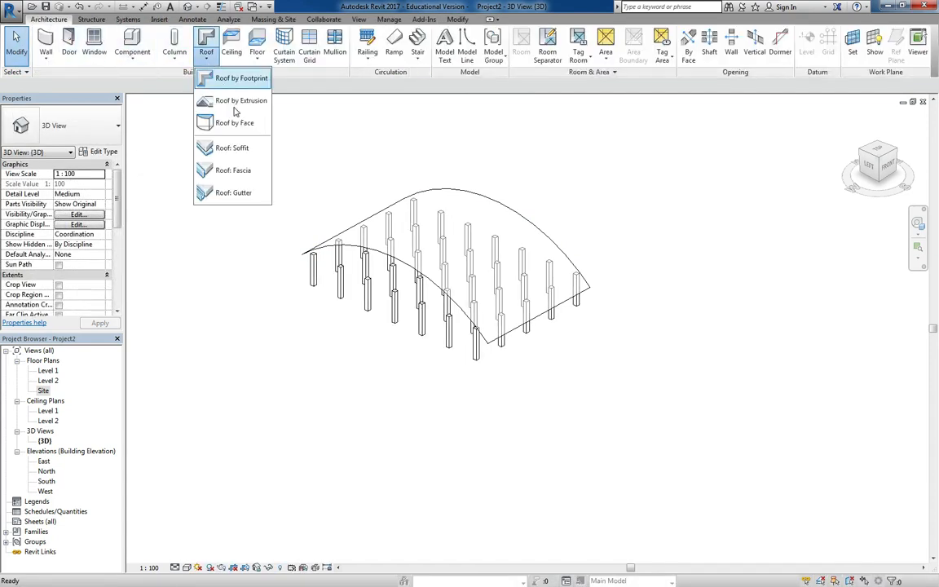
left_click(235, 123)
left_click(465, 200)
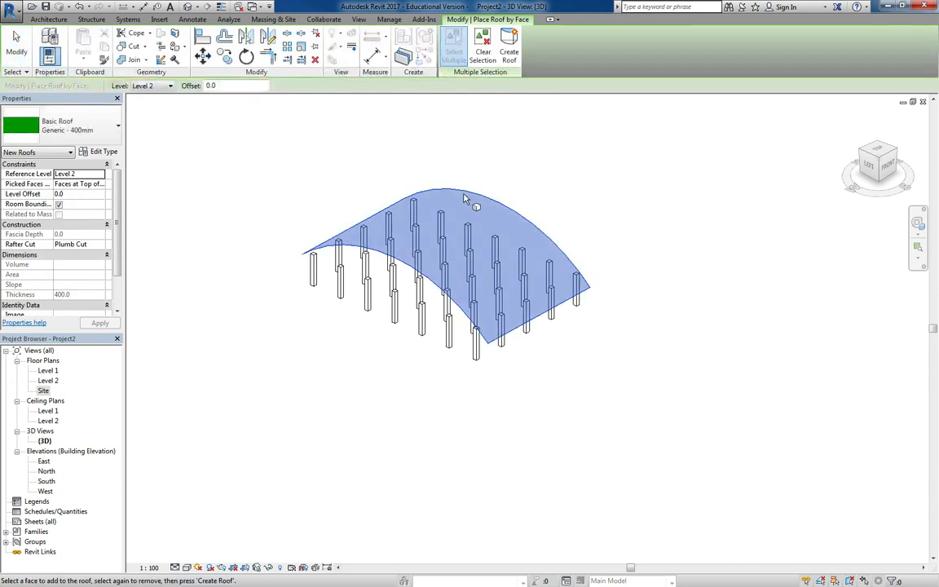
left_click(507, 47)
middle_click_drag(456, 269, 361, 245, "shift")
key("Escape")
- Filter a selection of the whole model down to the Columns category and attach the tops of all columns to the curved roof
left_click_drag(261, 172, 675, 366)
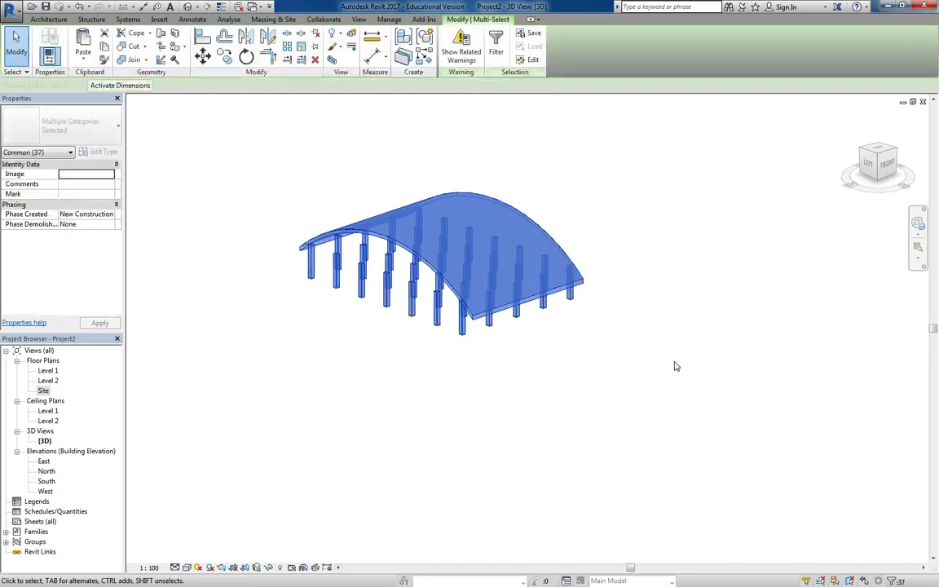
left_click(900, 580)
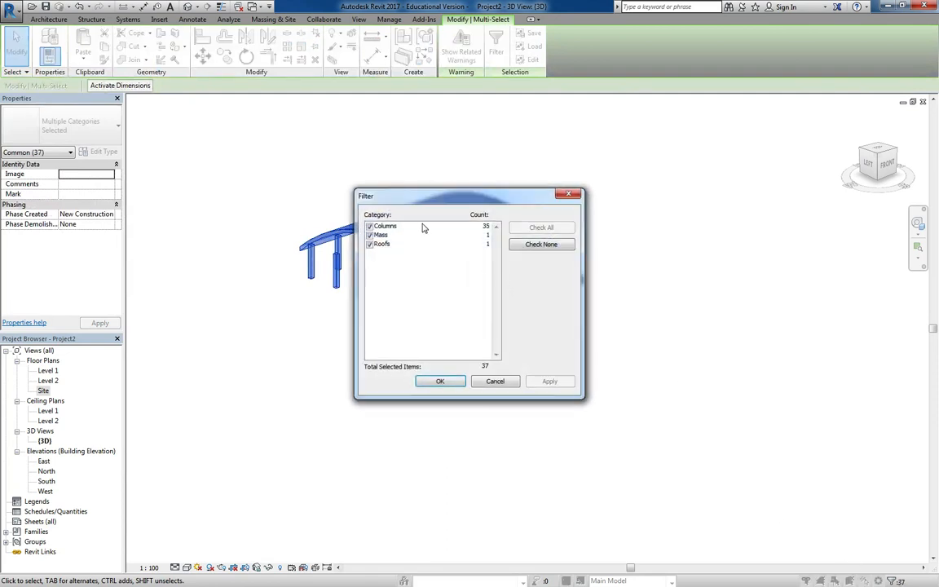
left_click(526, 247)
left_click(370, 225)
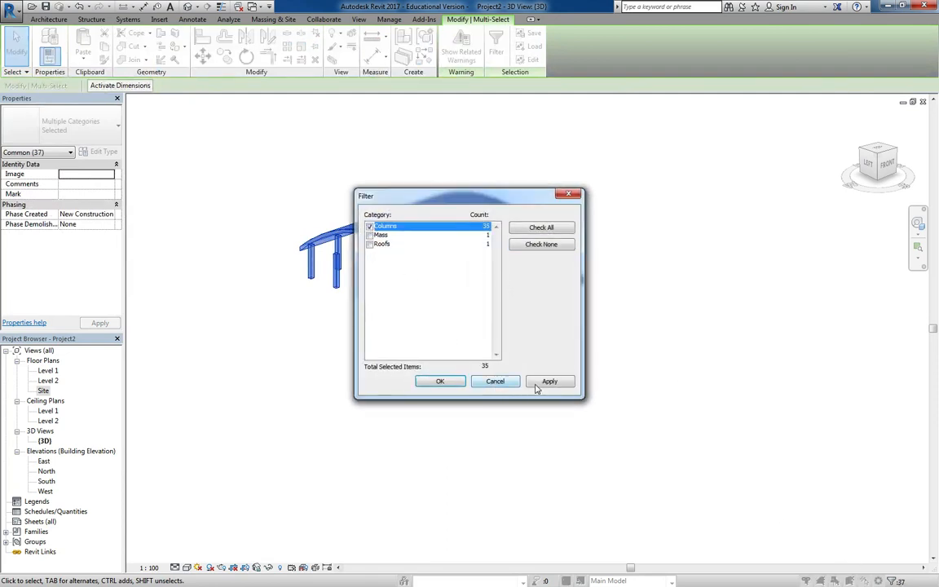
left_click(439, 382)
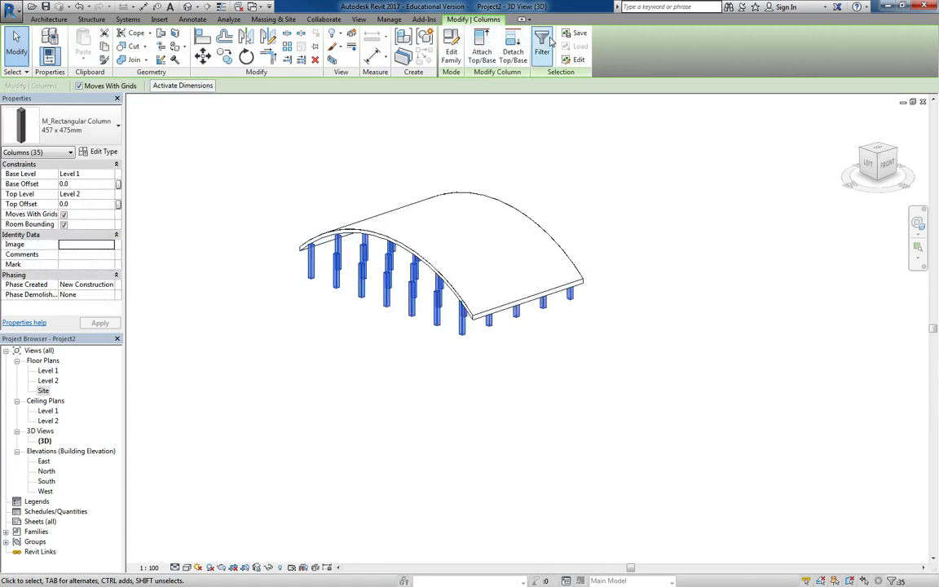
left_click(481, 44)
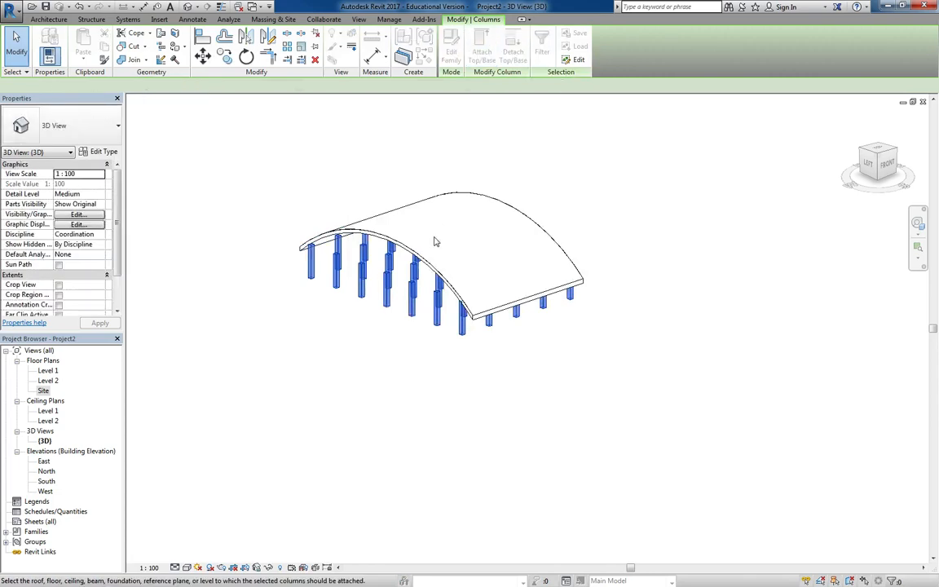
left_click(306, 310)
middle_click_drag(304, 310, 561, 352, "shift")
left_click(493, 433)
- Examine from below how the tops of the columns meet the underside of the curved roof
middle_click_drag(492, 434, 554, 228, "shift")
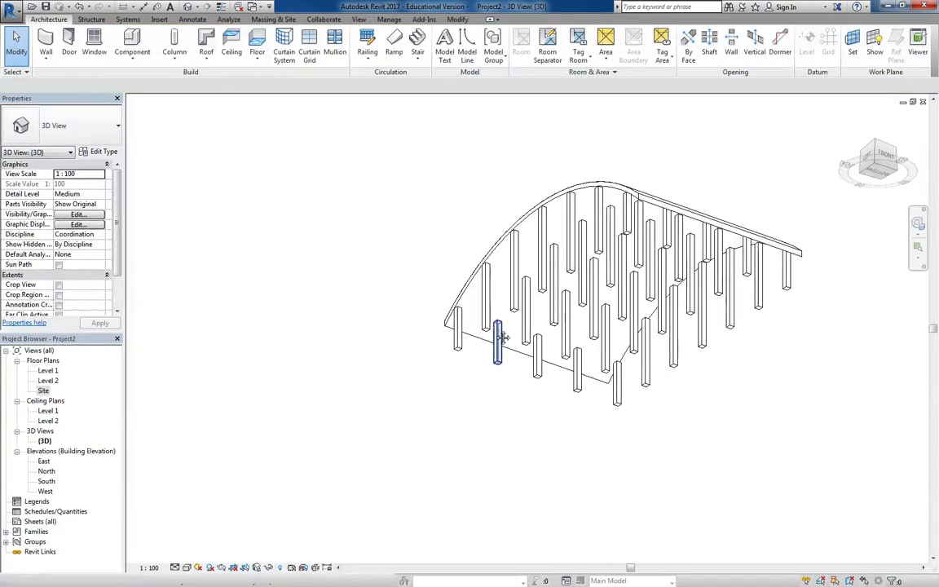
middle_click_drag(495, 356, 621, 299, "shift")
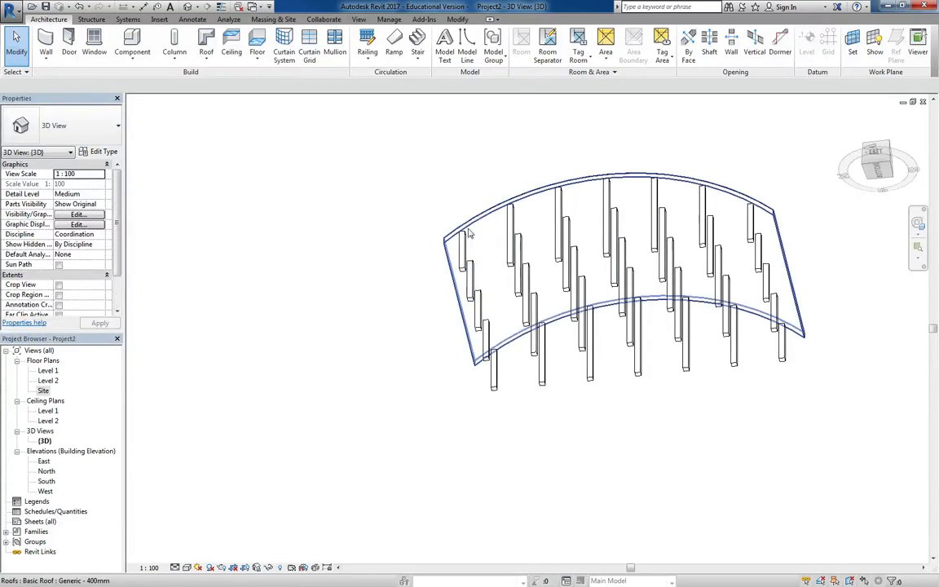
middle_click_drag(499, 241, 734, 245, "shift")
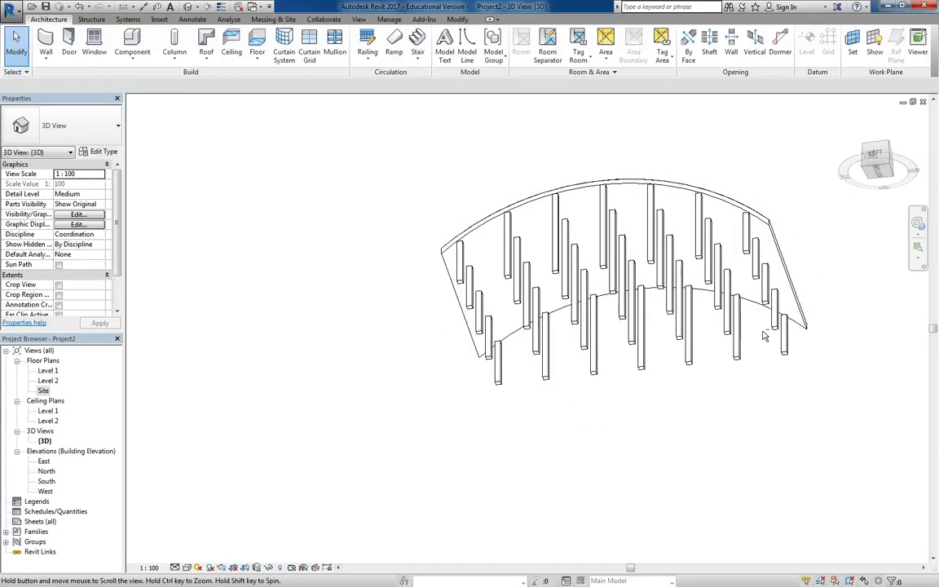
middle_click_drag(769, 330, 693, 319, "shift")
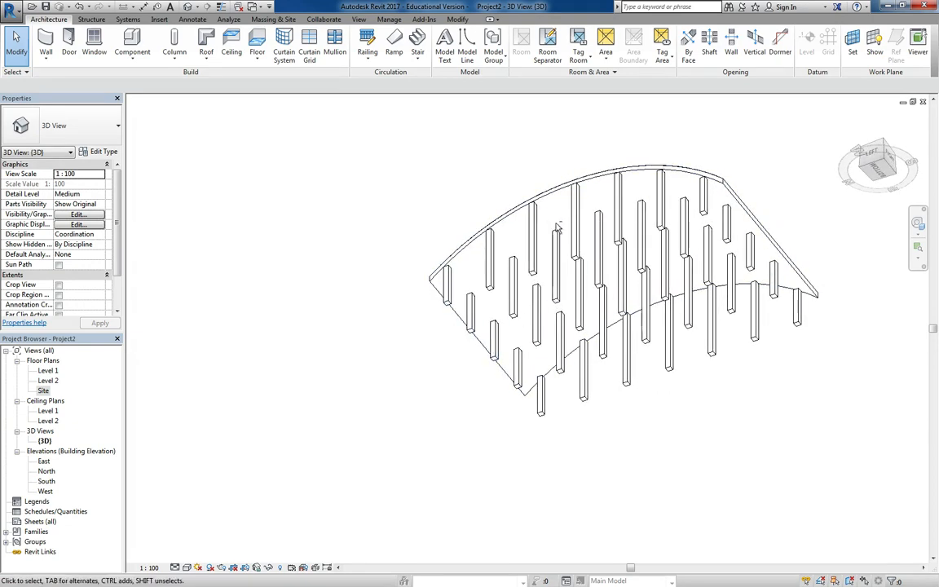
middle_click_drag(497, 222, 677, 219, "shift")
middle_click_drag(604, 298, 639, 291)
scroll(666, 270, "up", 2)
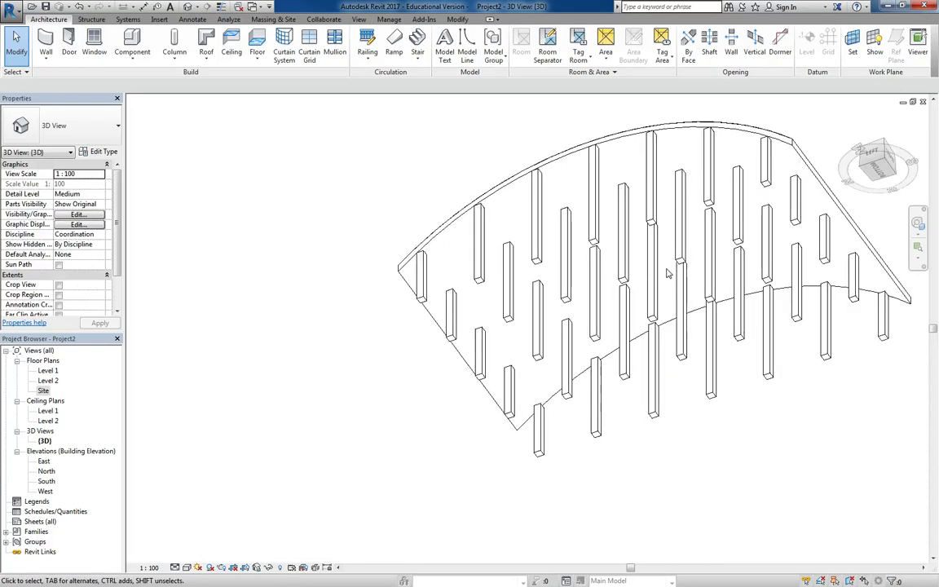
scroll(666, 271, "down", 1)
scroll(710, 276, "down", 1)
middle_click_drag(719, 282, 732, 306)
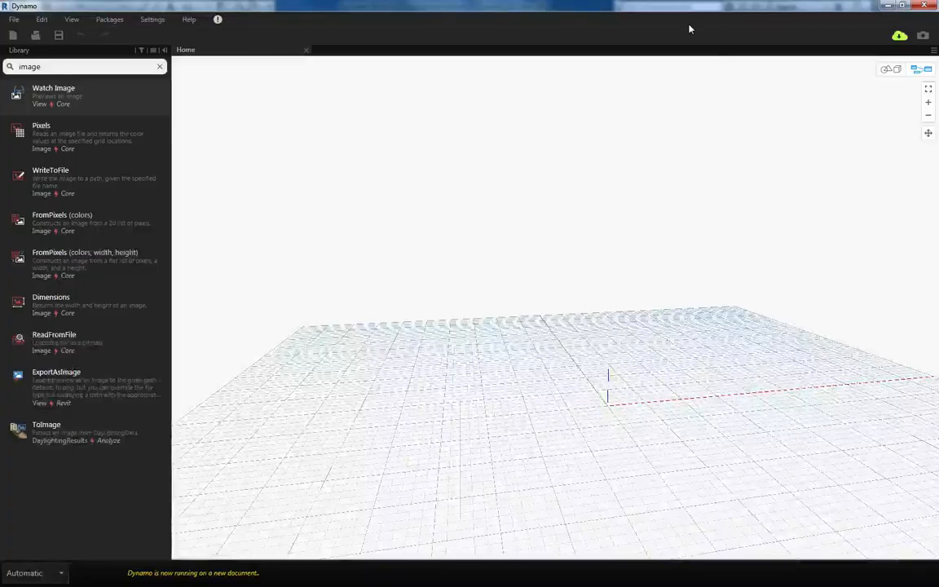
- Switch to Dynamo, place its window beside the Revit 3D view and reposition the model in the uncovered area
left_click_drag(621, 9, 354, 19)
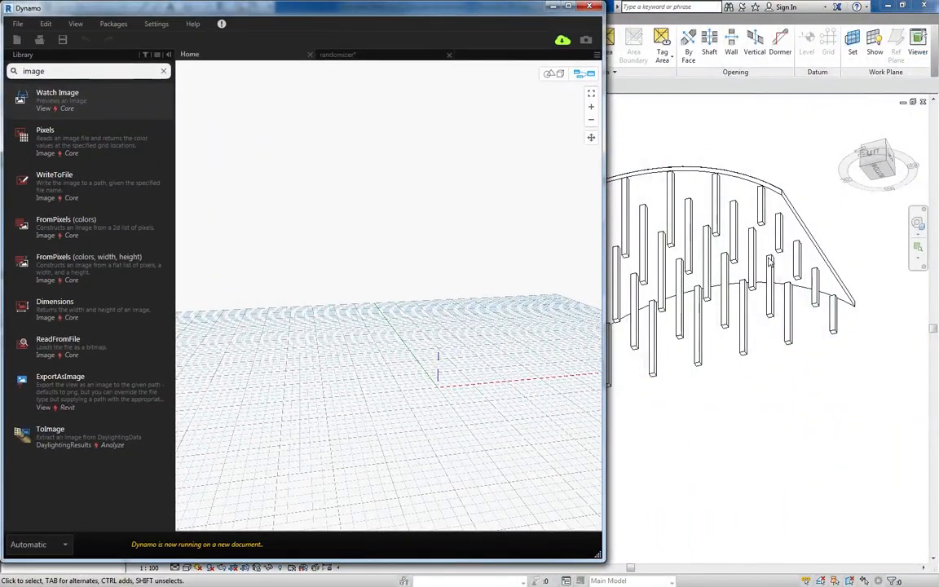
middle_click_drag(769, 261, 845, 262)
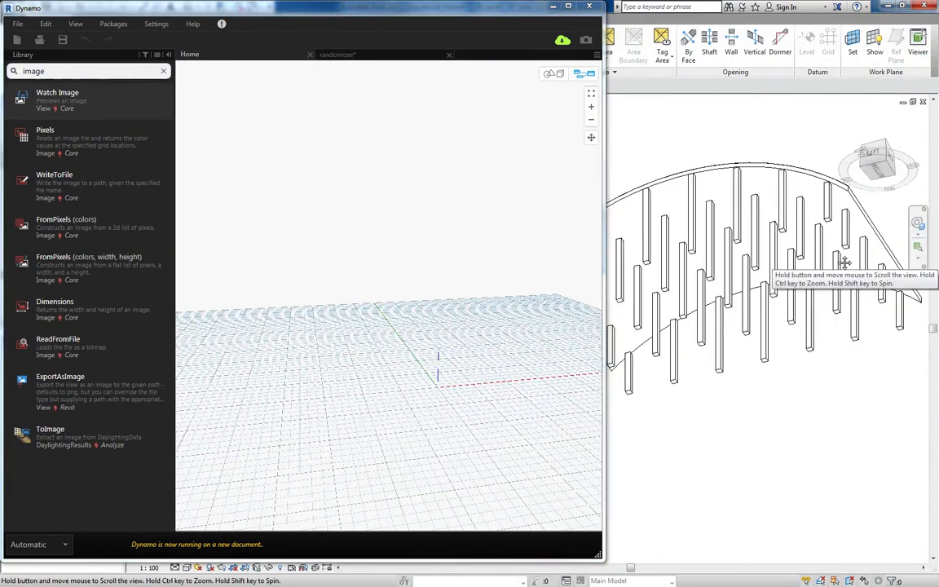
scroll(759, 244, "down", 1)
middle_click_drag(773, 236, 789, 238)
scroll(789, 238, "up", 1)
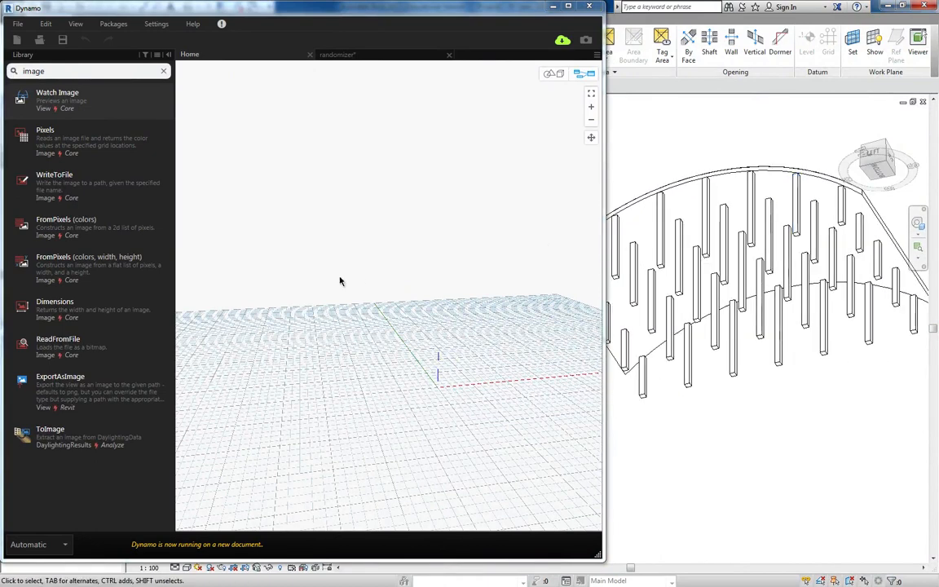
- Clear the node library search and add a Select Model Elements node from the Revit Selection category
left_click(163, 71)
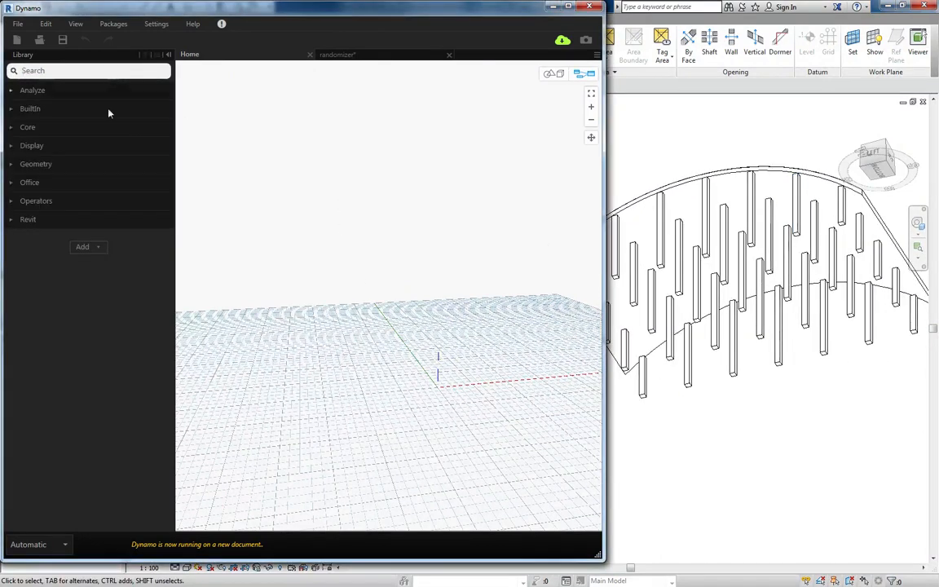
left_click(13, 220)
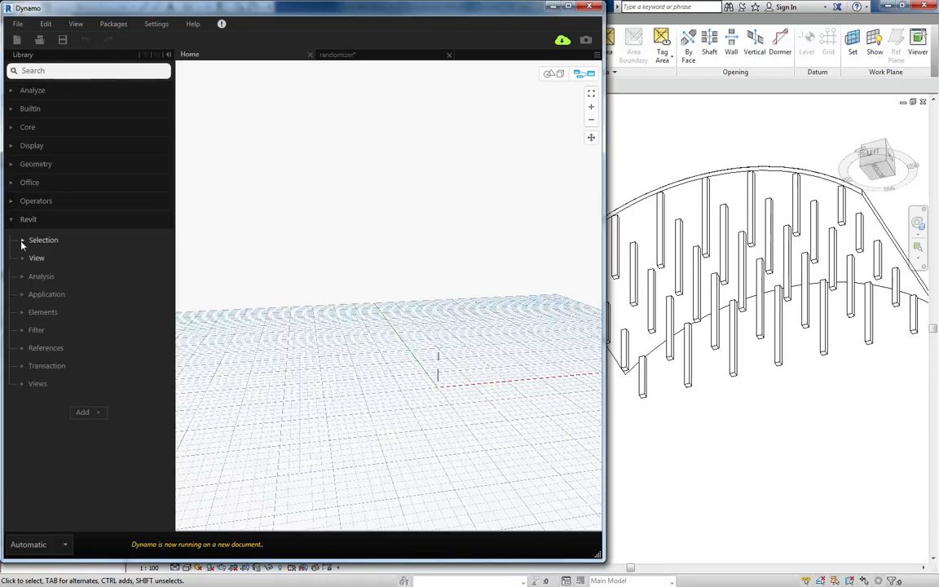
left_click(23, 241)
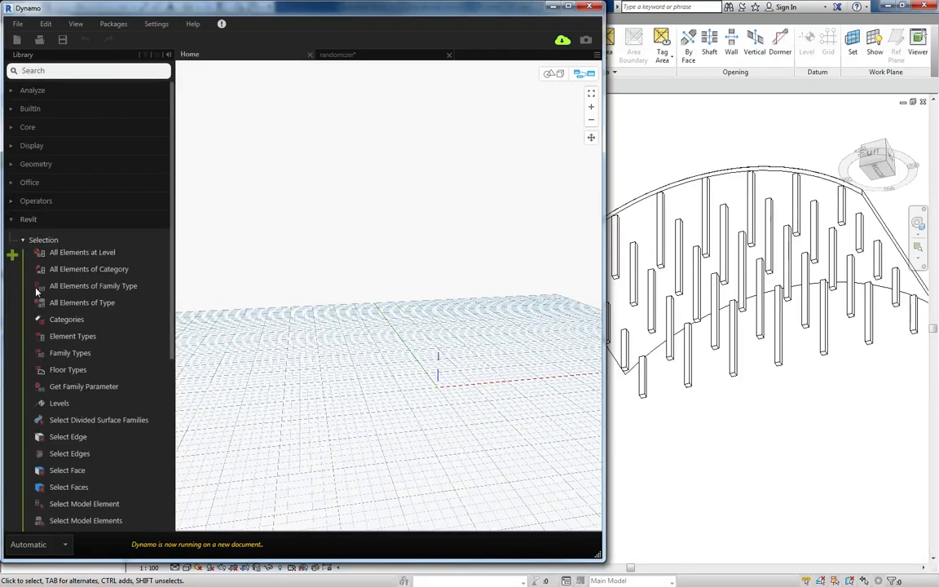
scroll(84, 378, "down", 2)
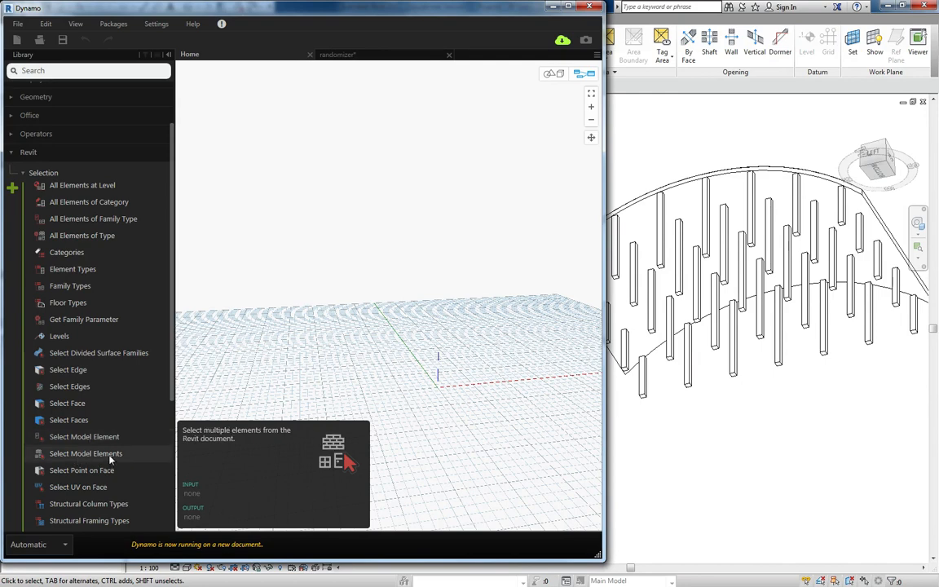
left_click(110, 457)
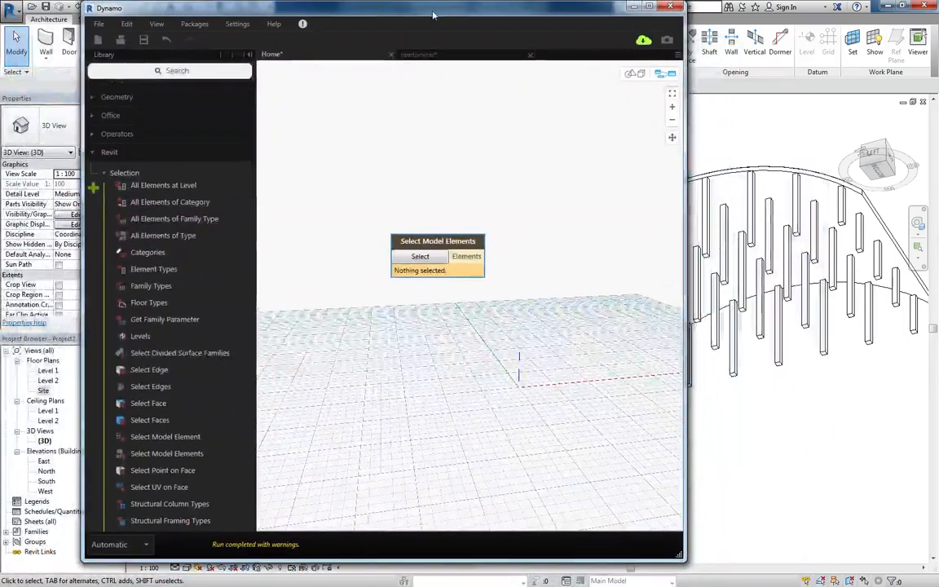
- Open the Level 2 floor plan with the whole grid in view and shorten the Dynamo window to uncover Revit's view controls
double_click(48, 380)
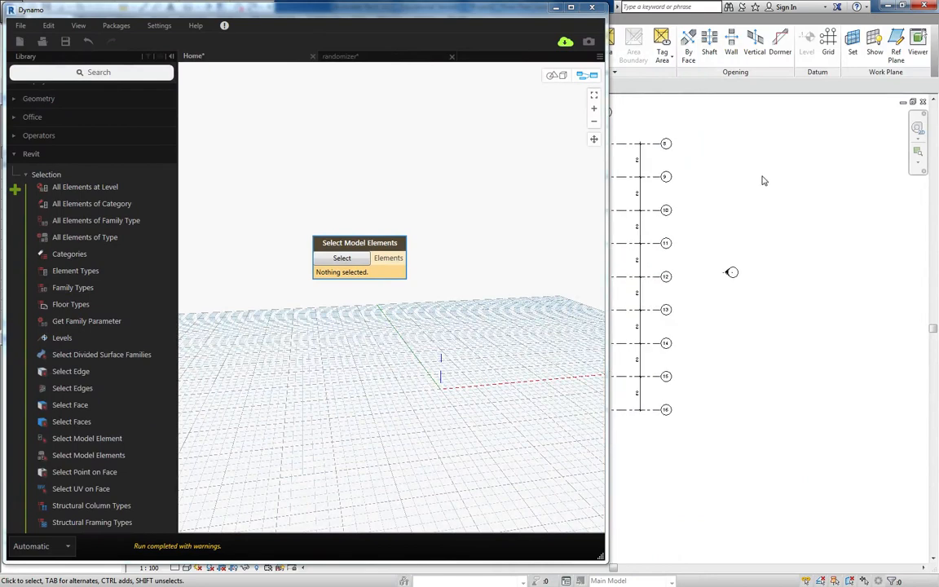
scroll(763, 180, "down", 3)
middle_click_drag(803, 226, 861, 265)
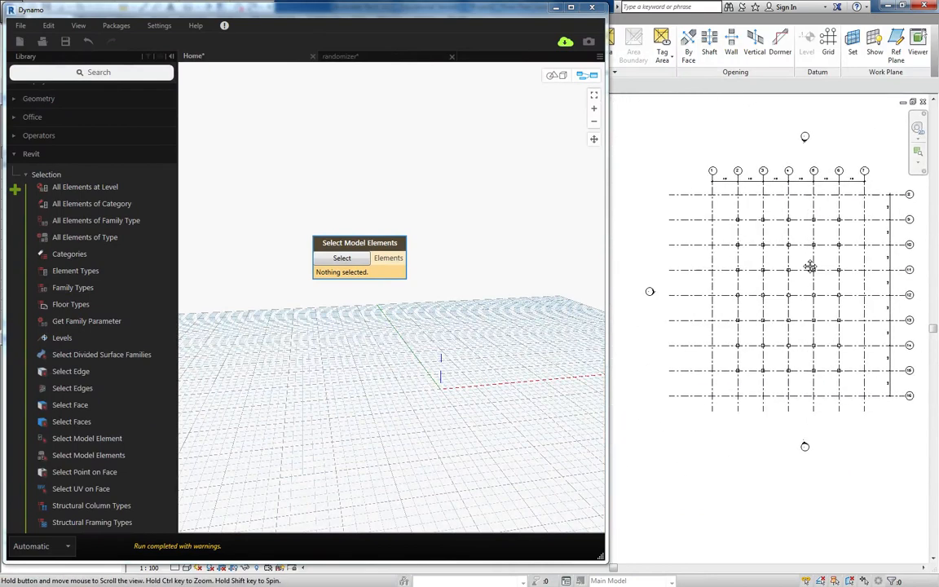
left_click(691, 198)
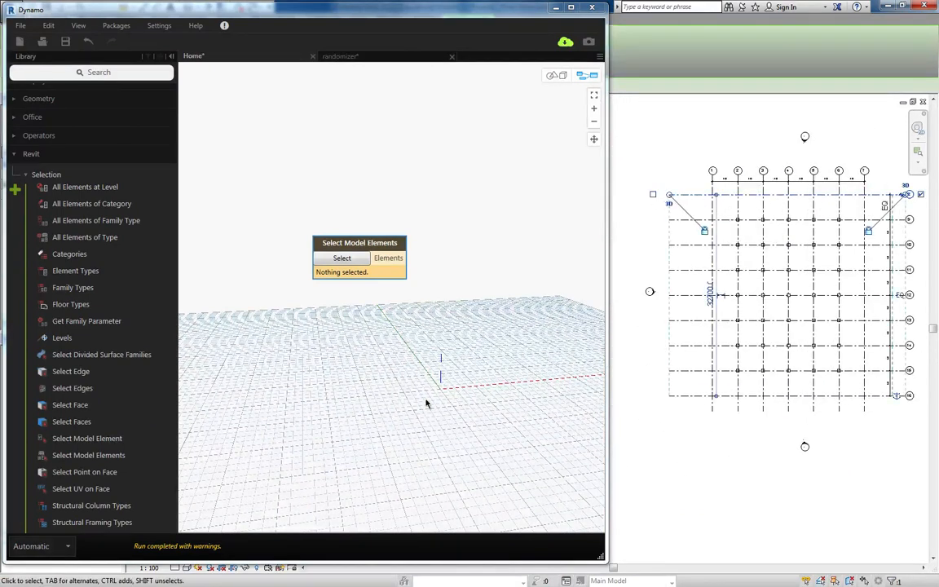
left_click_drag(332, 562, 326, 535)
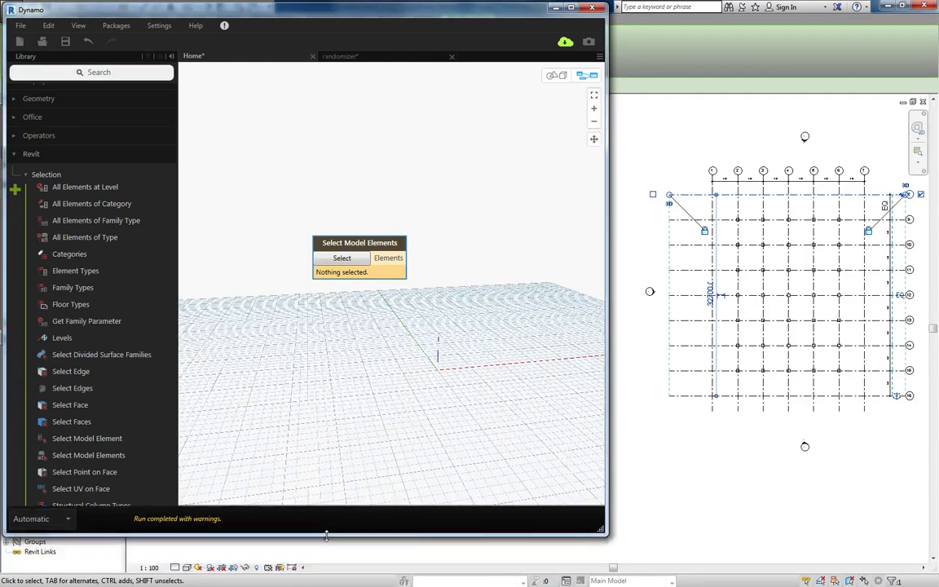
left_click(255, 568)
left_click(264, 529)
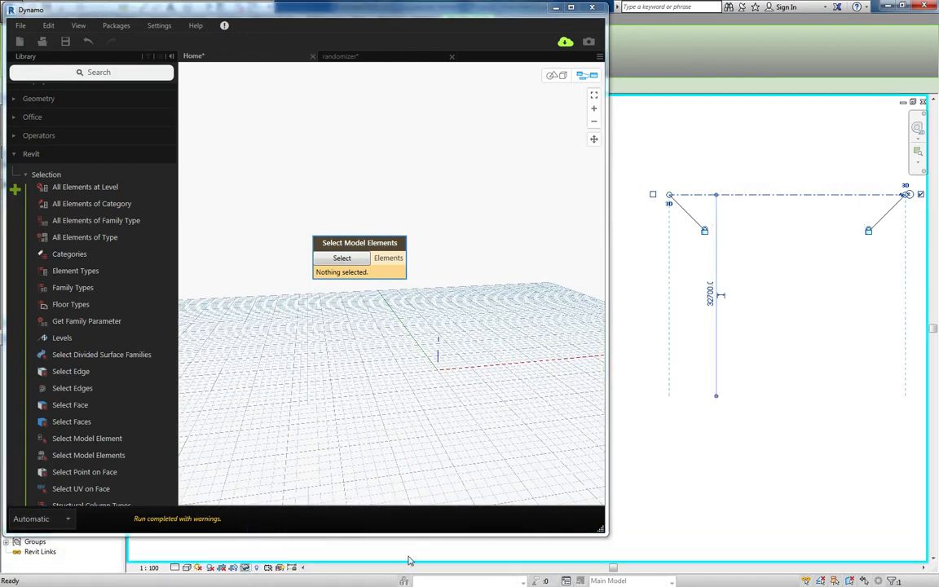
key("ctrl+z")
left_click(652, 292)
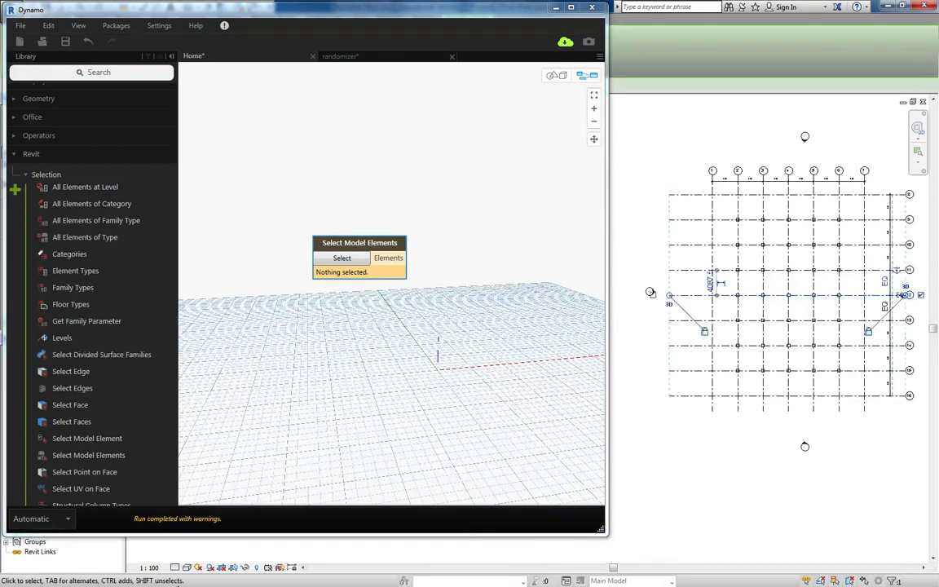
left_click(247, 568)
left_click(252, 470)
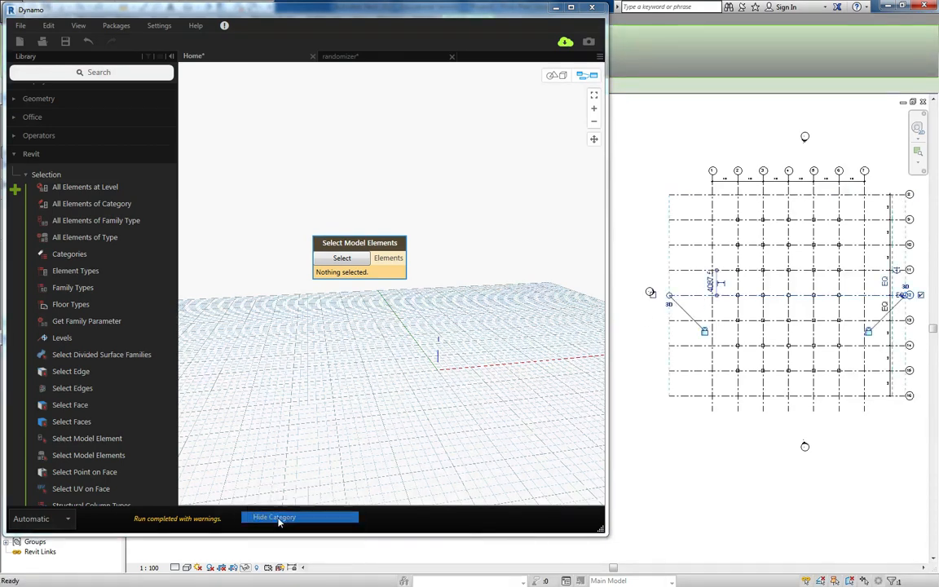
key("ctrl+z")
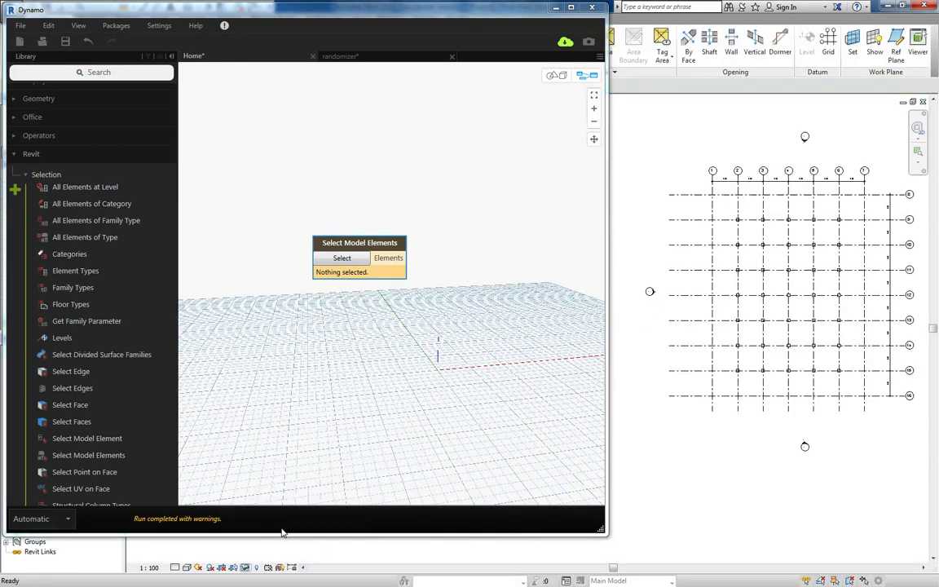
- Temporarily isolate the category of the grid lines in the floor plan
left_click(701, 372)
left_click(246, 569)
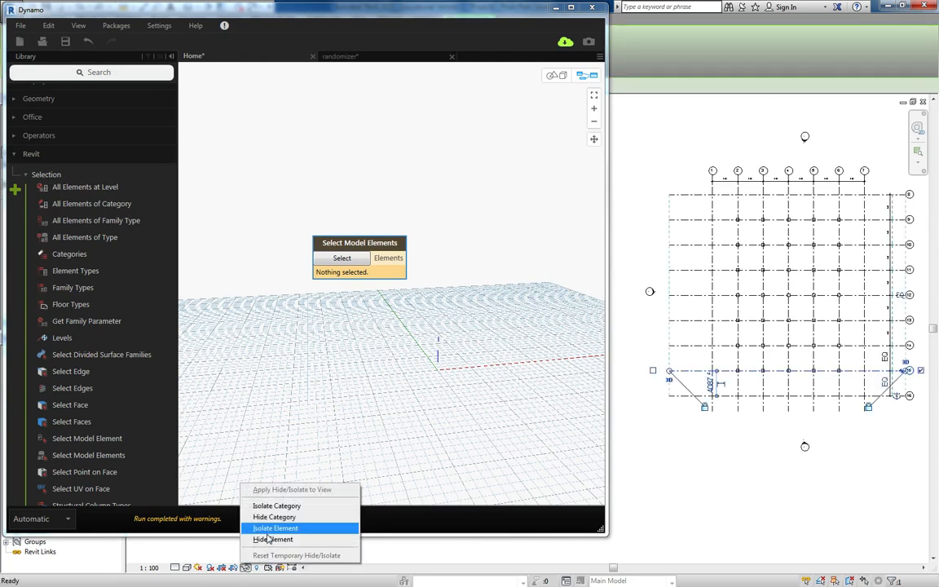
left_click(277, 506)
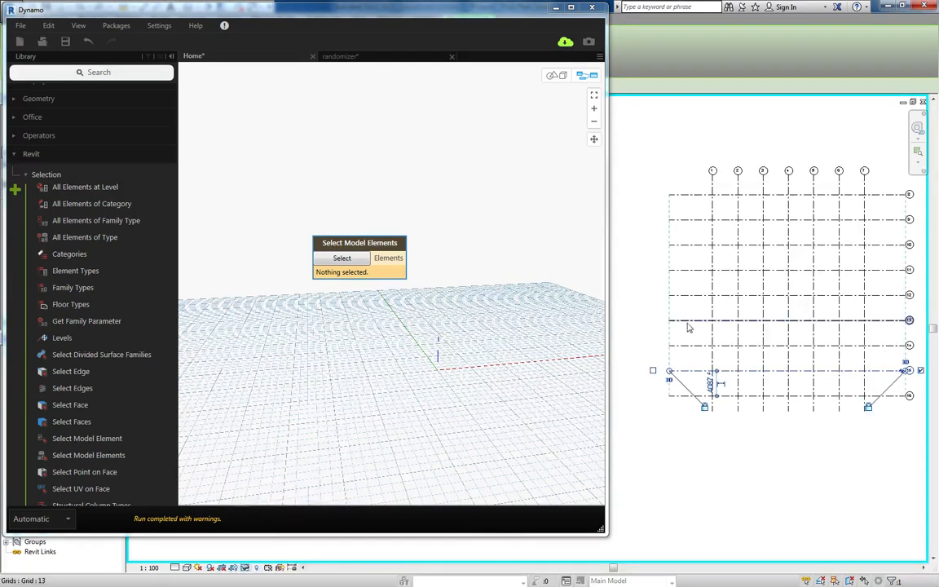
- Pick all the grid lines as input of the Select Model Elements node and move the node up in the graph
left_click(345, 260)
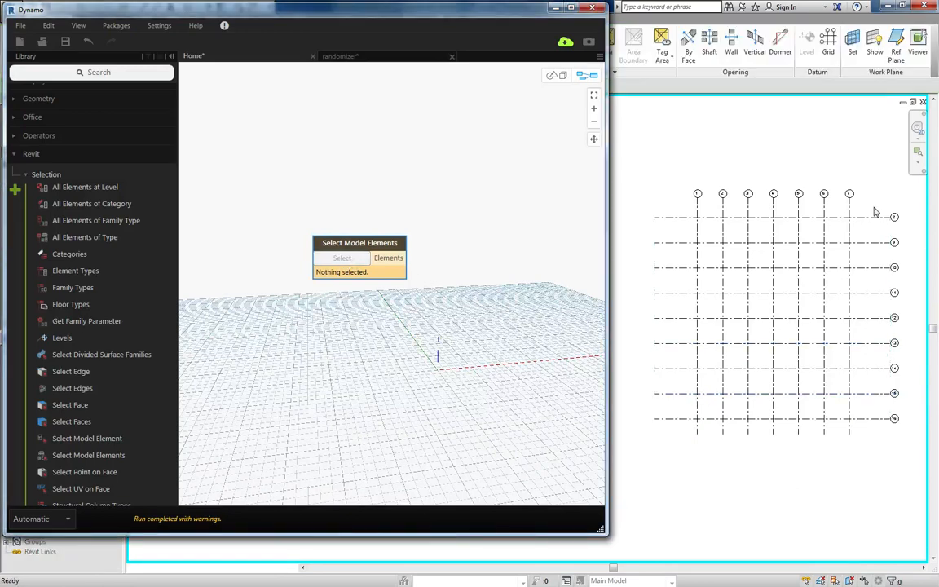
left_click_drag(875, 211, 656, 466)
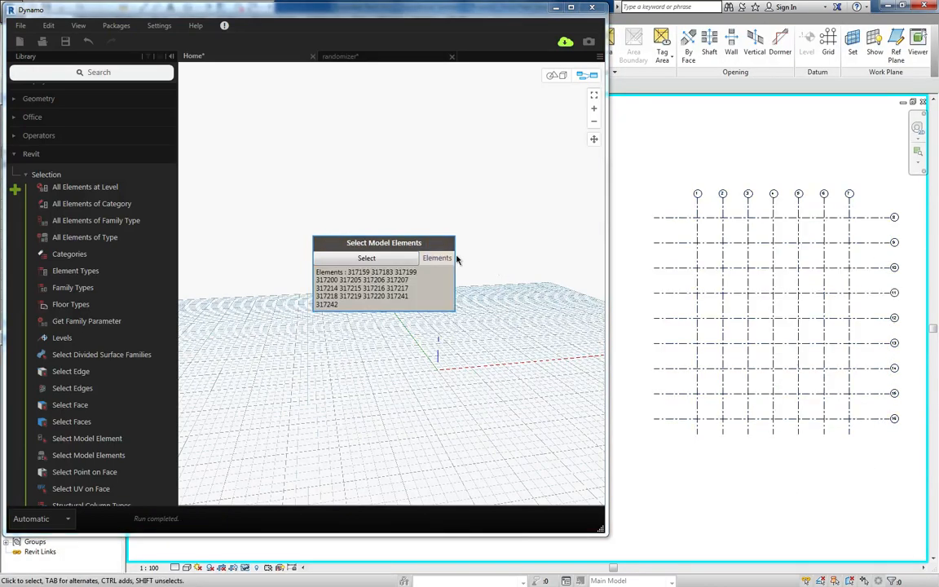
left_click_drag(457, 258, 386, 175)
middle_click_drag(695, 193, 683, 199)
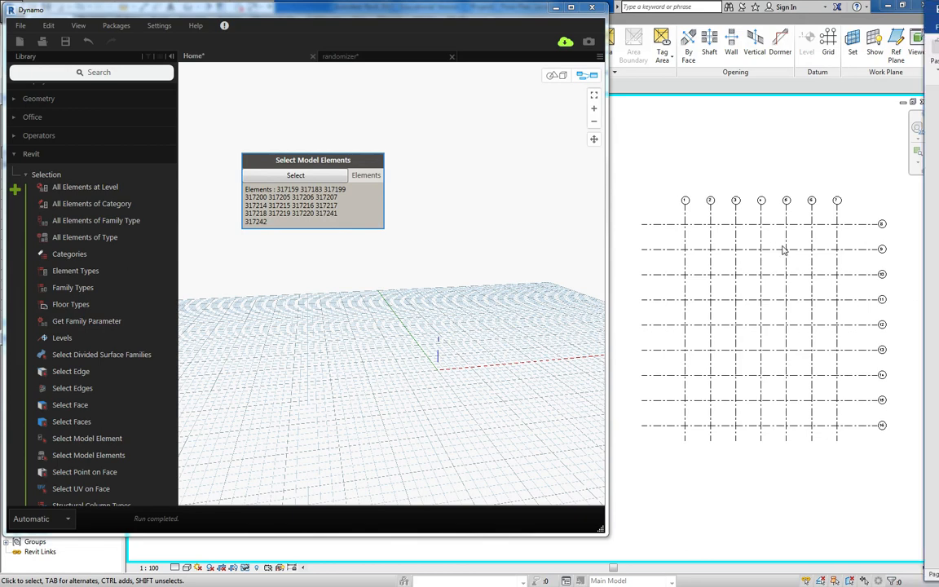
- Switch Revit from the floor plan to the 3D view with the curved roof and its columns in sight
left_click(734, 170)
scroll(820, 283, "up", 1)
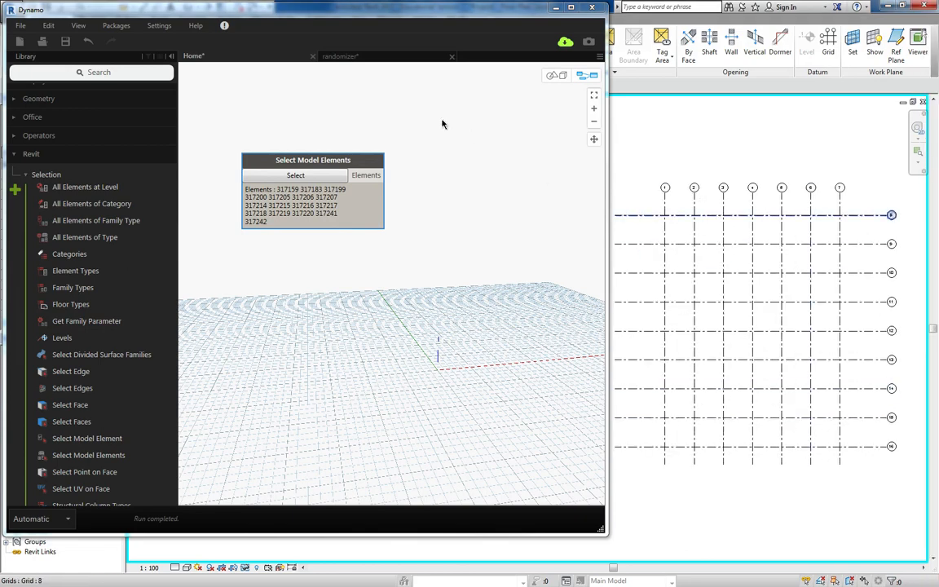
key("ctrl+Tab")
middle_click_drag(764, 288, 798, 328)
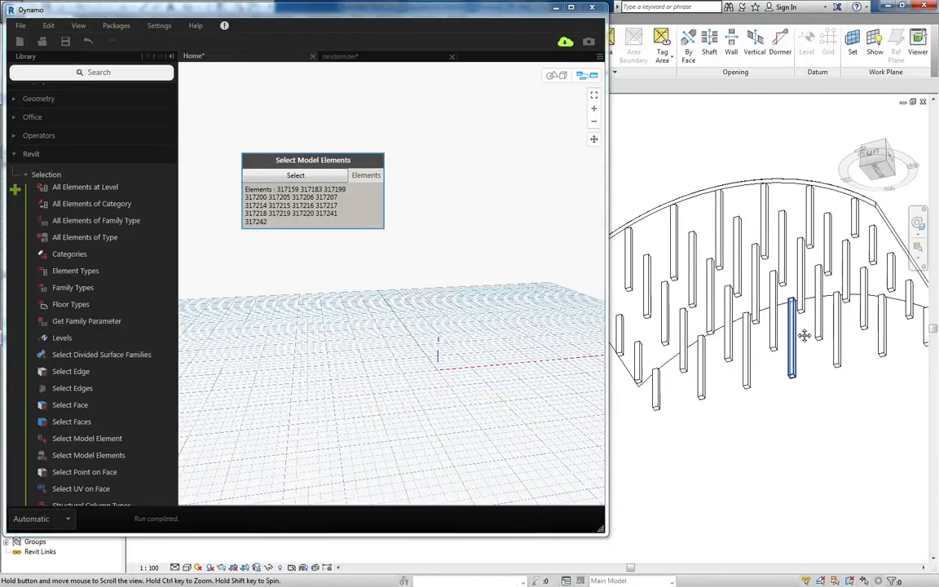
left_click(835, 190)
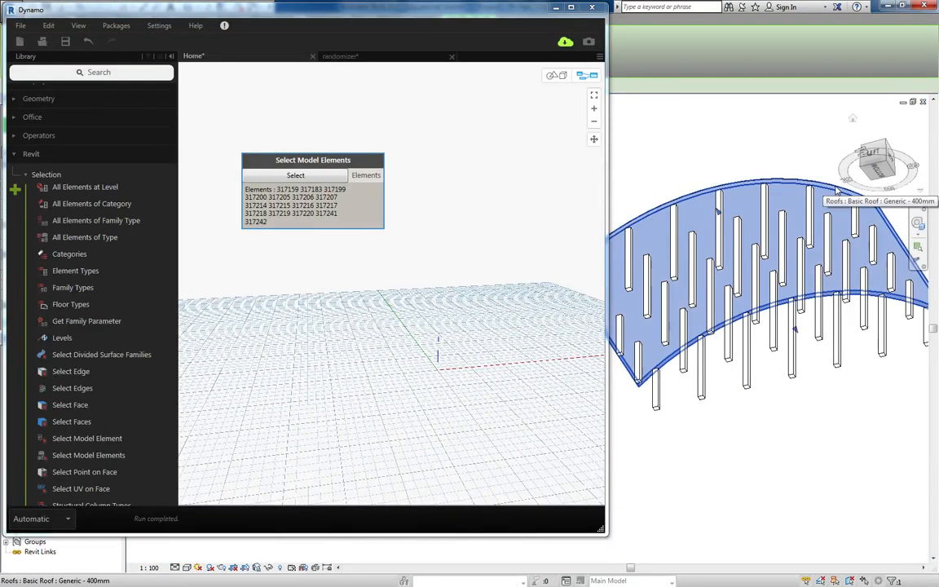
key("h")
key("i")
key("Escape")
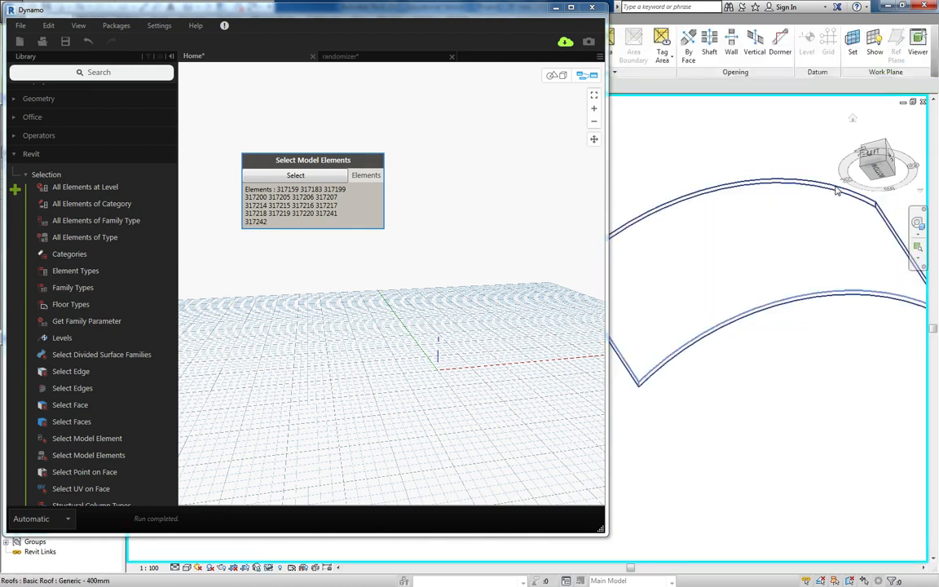
left_click(270, 568)
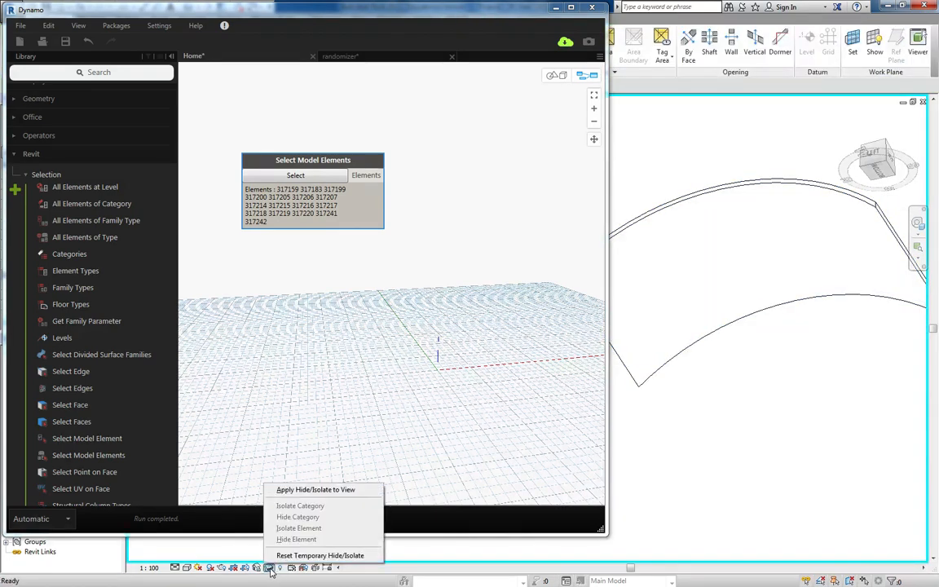
left_click(303, 556)
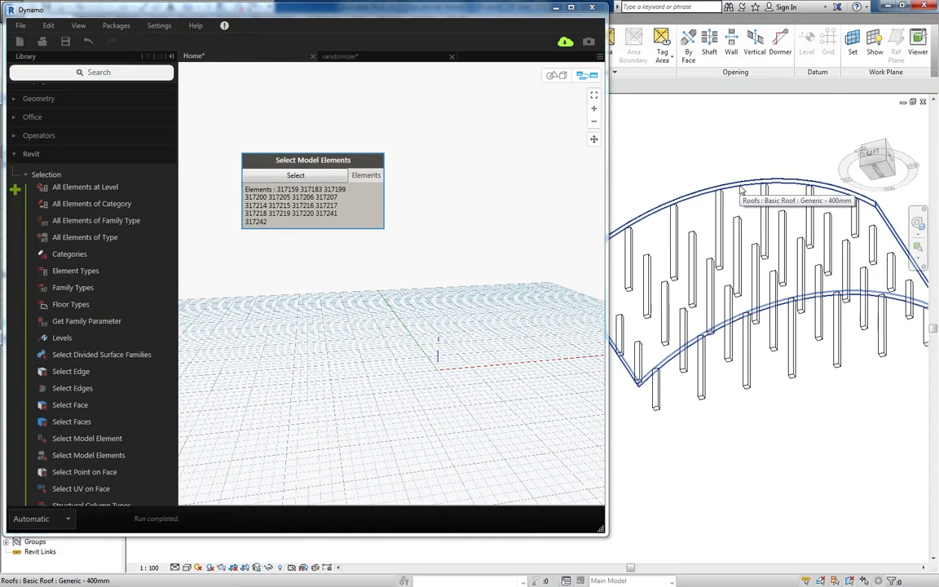
- Select the roof and mass together, filter the selection to Mass only, and temporarily isolate that element in the 3D view
left_click(739, 208)
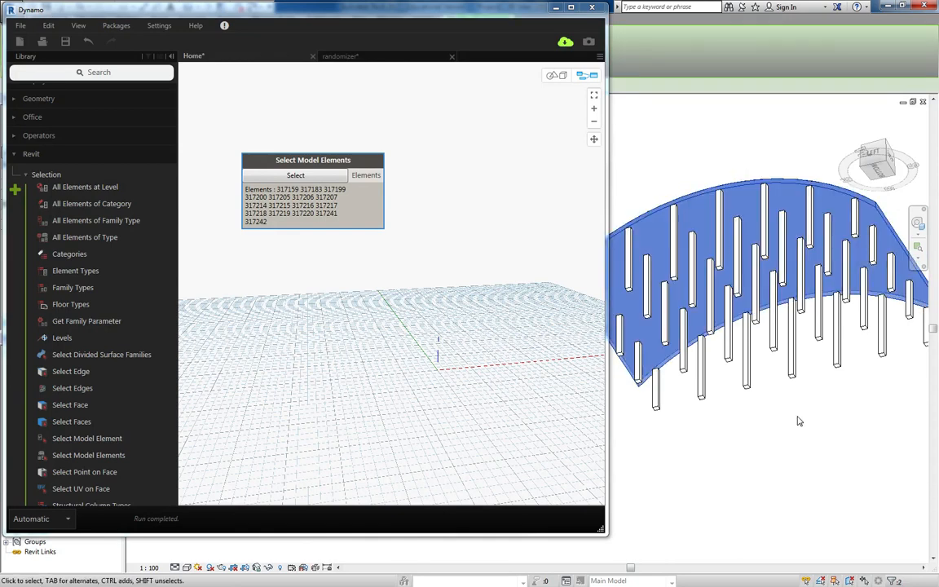
left_click(894, 580)
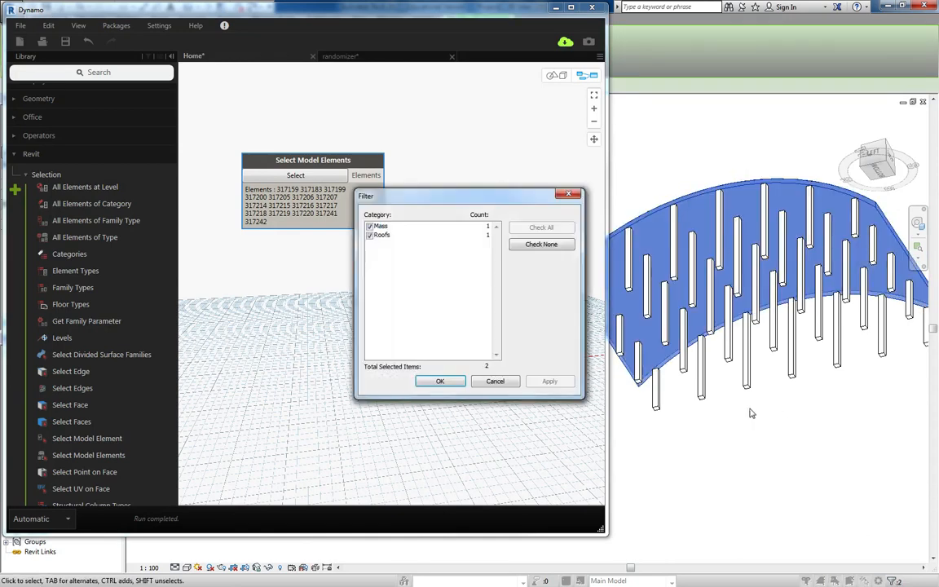
left_click(370, 235)
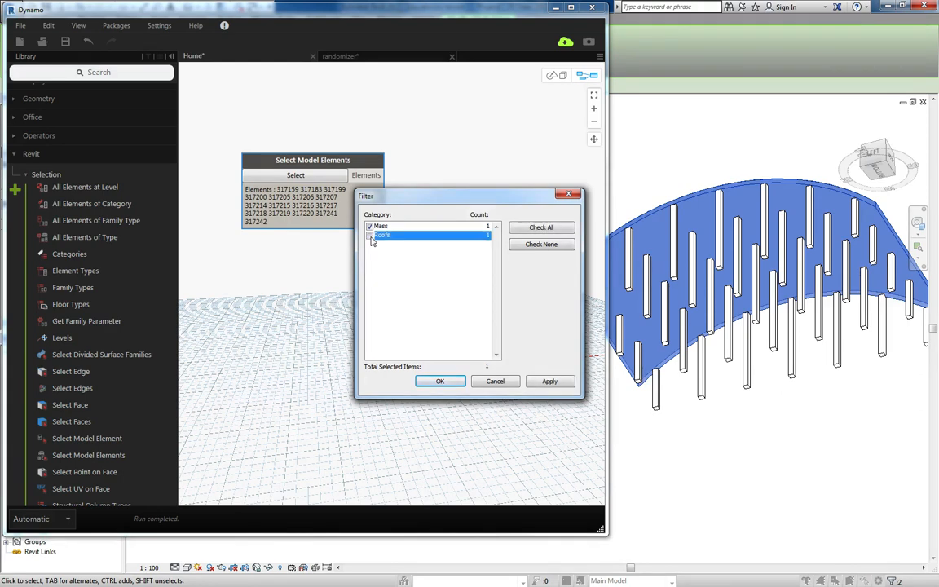
left_click(439, 382)
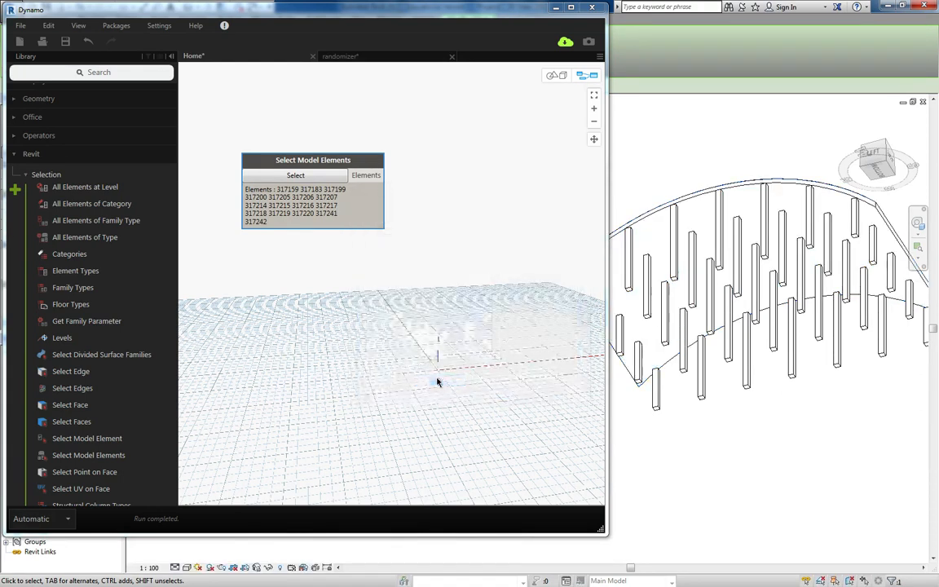
left_click(269, 567)
left_click(295, 539)
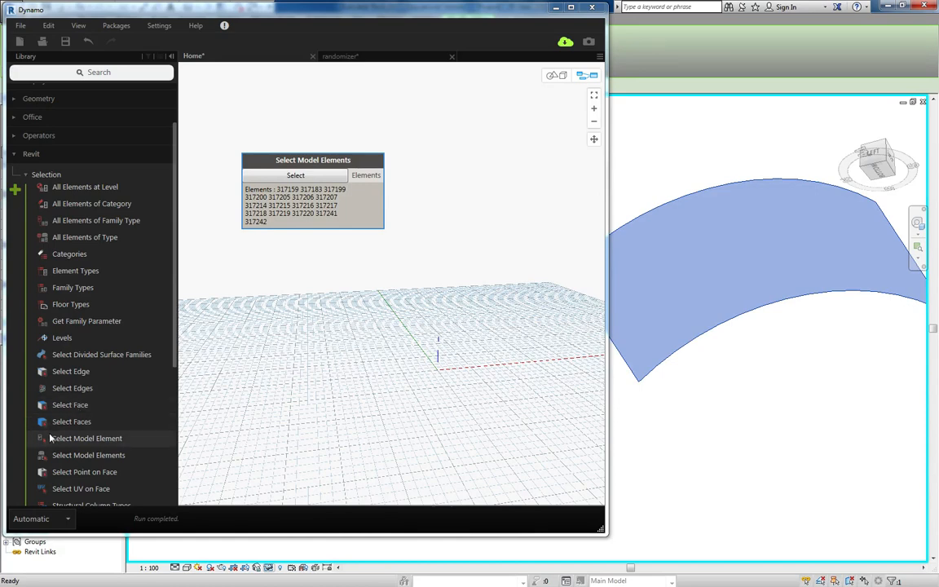
- Add a Select Face node, pick the curved face of the isolated mass, and place the node below Select Model Elements
left_click(67, 404)
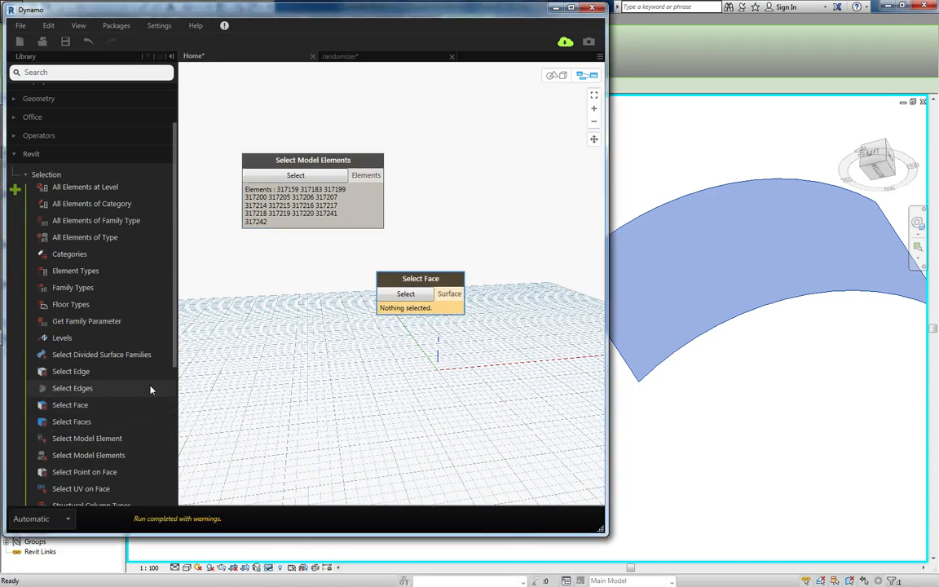
left_click(403, 294)
left_click(731, 227)
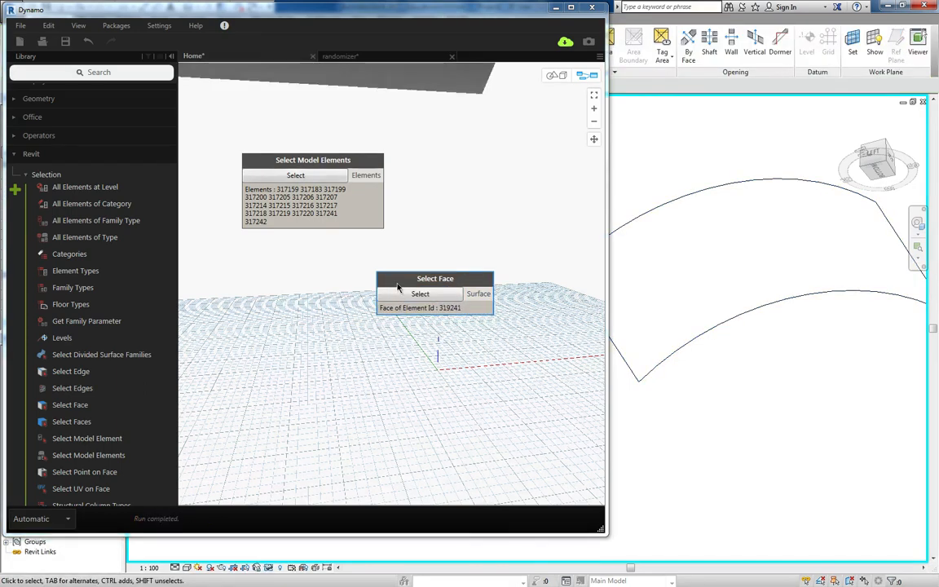
left_click_drag(420, 281, 296, 277)
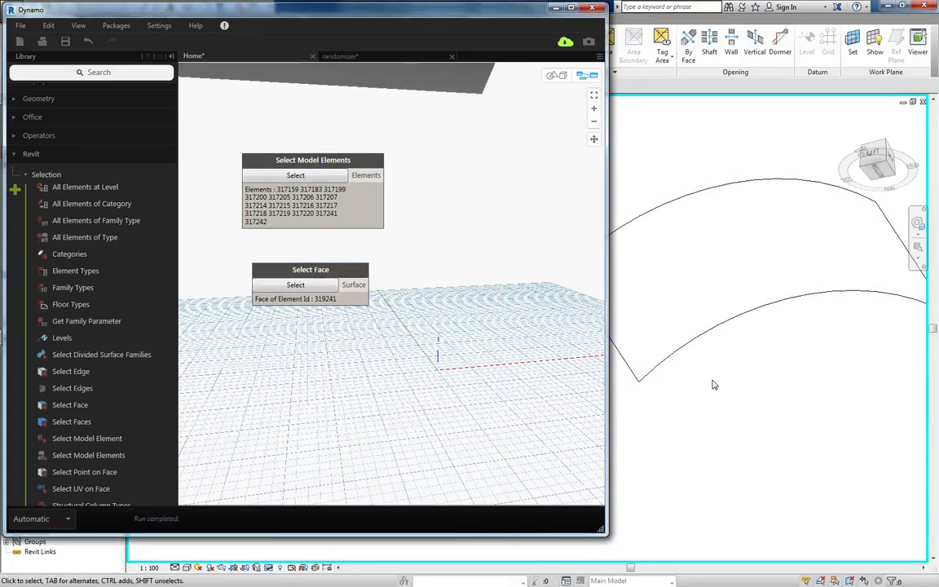
- Reset the temporary hide/isolate in the Revit 3D view to bring back the roof and columns
left_click(280, 567)
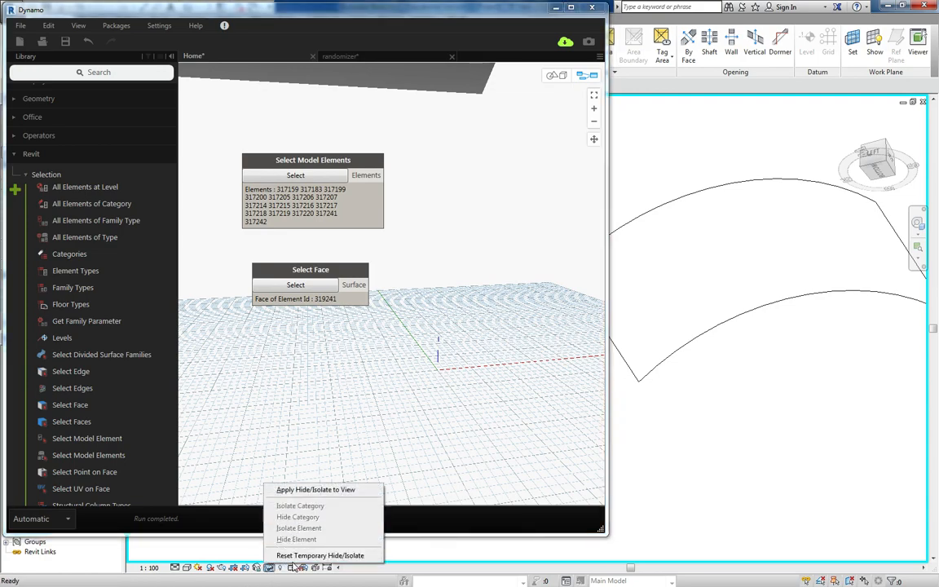
left_click(320, 555)
middle_click_drag(718, 391, 752, 405, "shift")
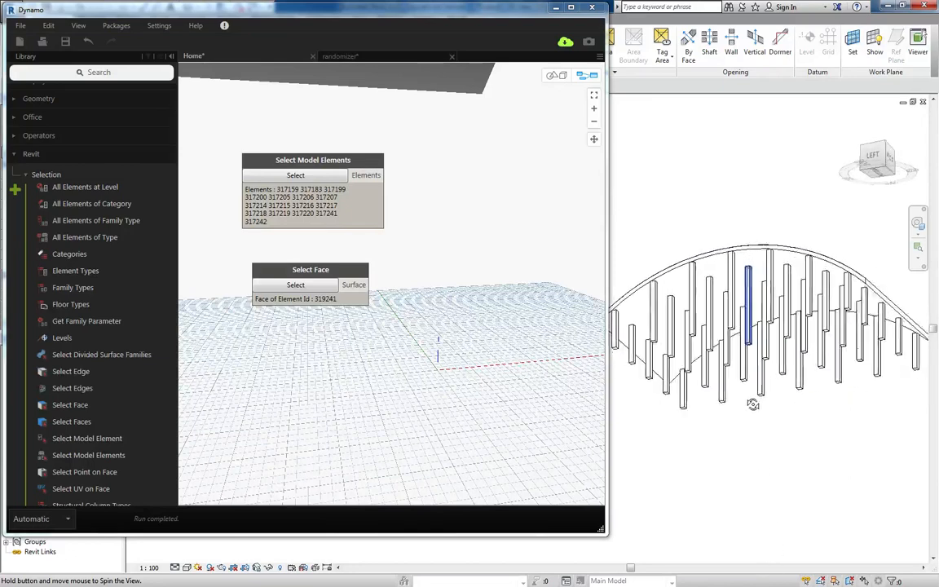
left_click(82, 27)
mouse_move(122, 94)
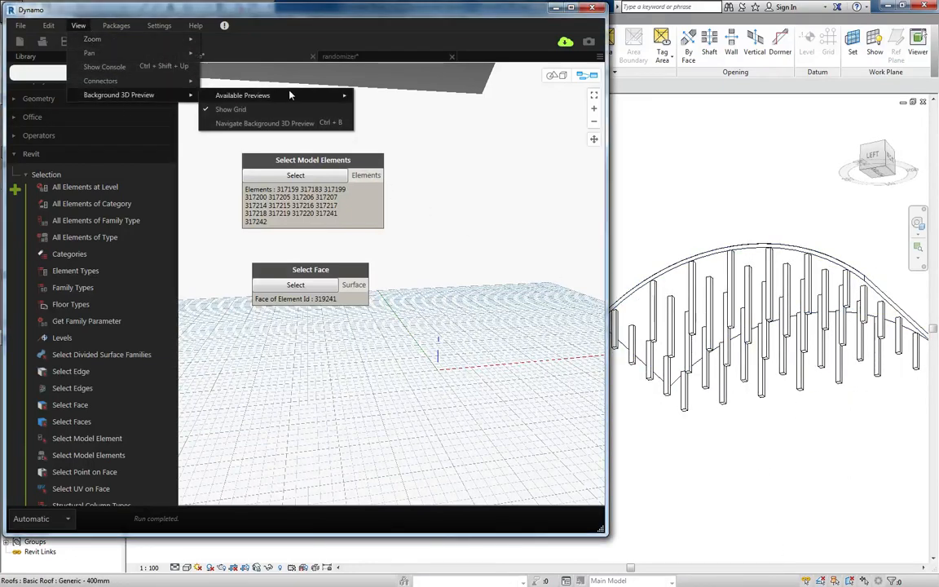
mouse_move(285, 96)
left_click(455, 205)
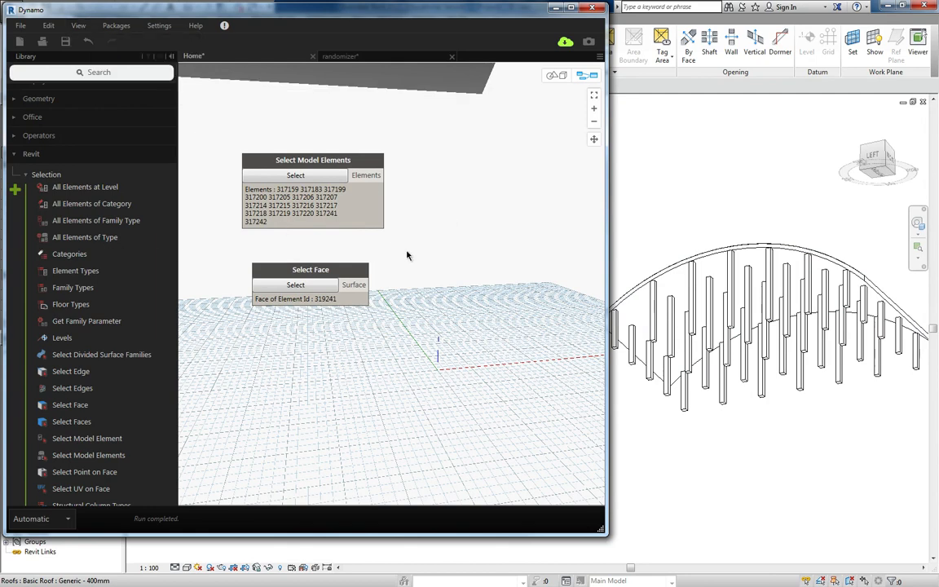
- Search the nodes for "grid curve" and add a Grid.Curve node beside the Select Model Elements node
right_click(468, 212)
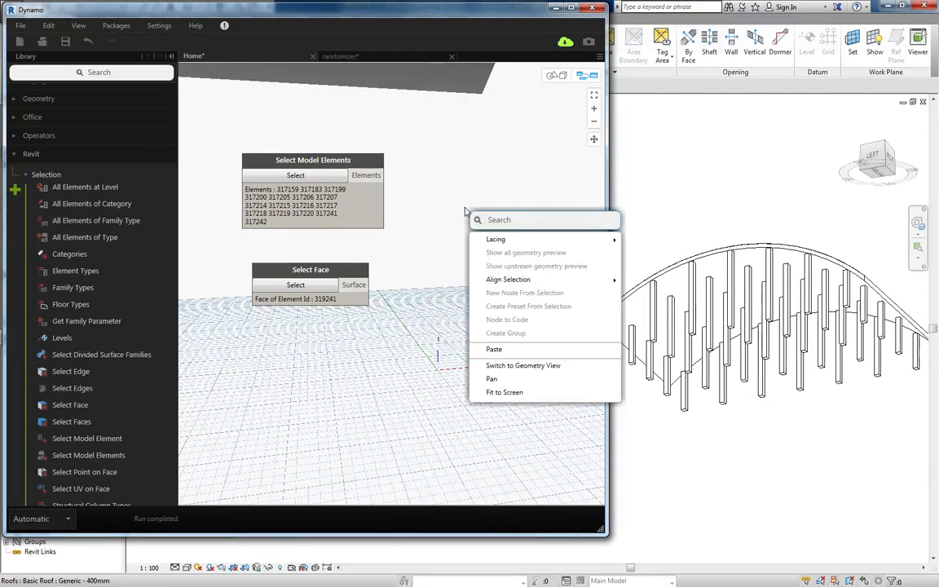
type("gr")
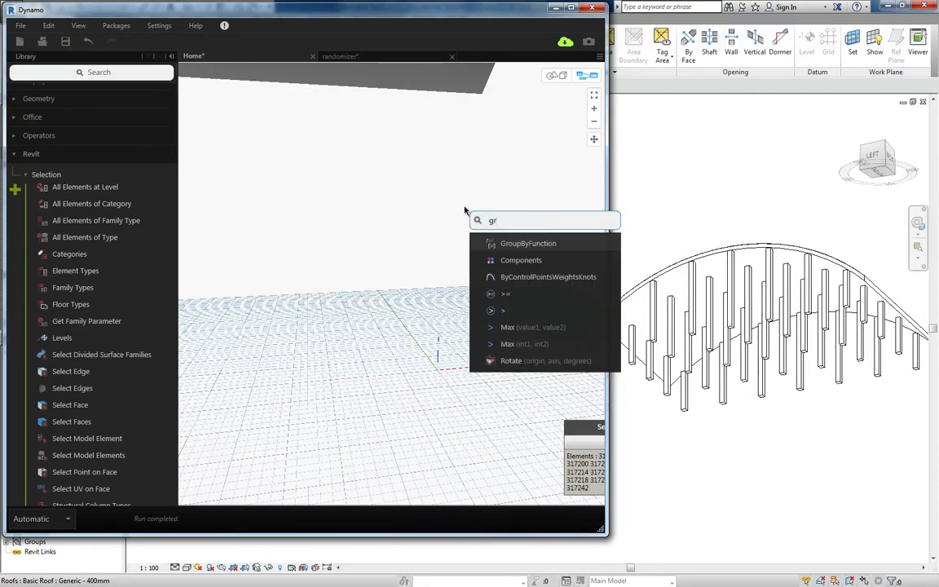
type("id curve")
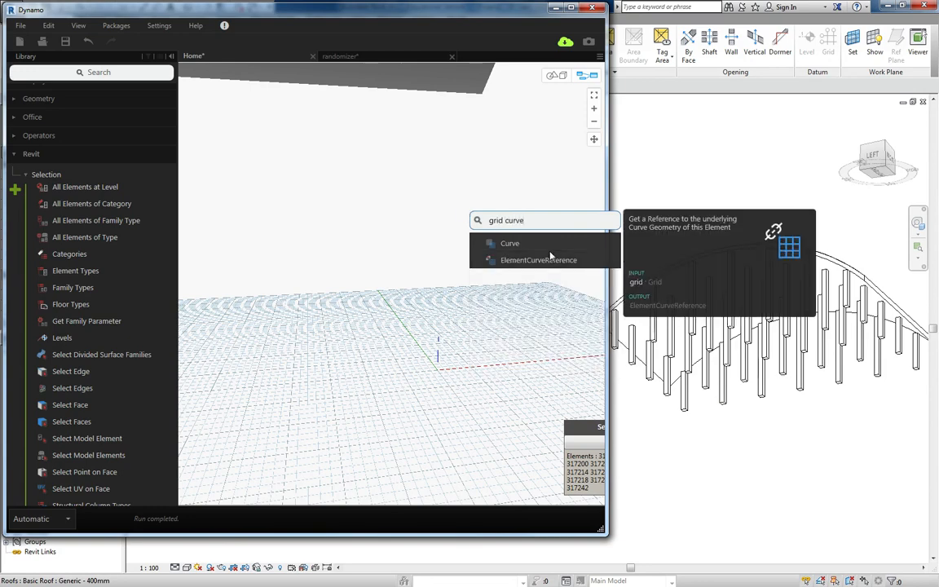
left_click(543, 243)
scroll(528, 275, "down", 2)
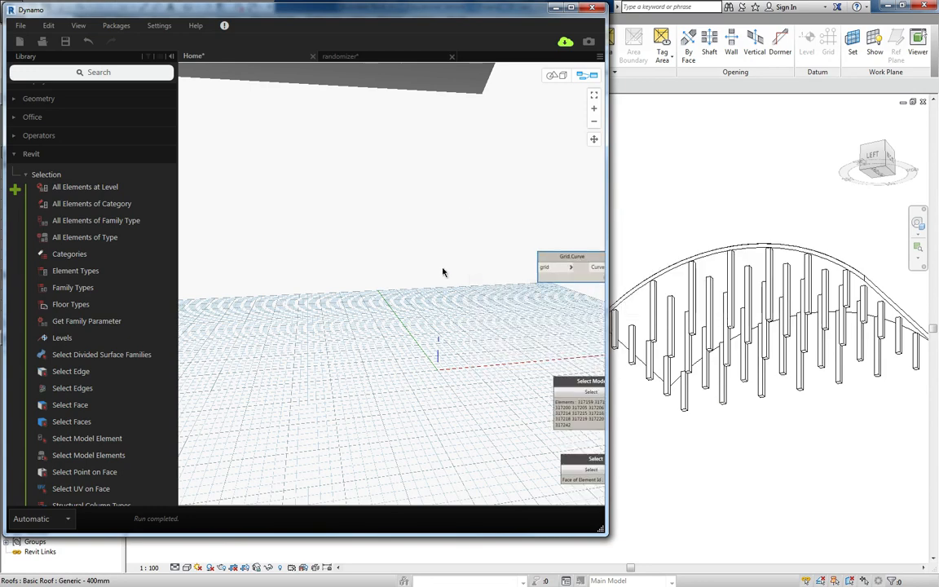
middle_click_drag(443, 270, 300, 207)
middle_click_drag(410, 272, 321, 241)
left_click_drag(321, 163, 416, 282)
- Frame the whole curved roof surface above the nodes in Dynamo's background 3D preview, seen at an angle
key("ctrl+b")
scroll(477, 257, "down", 8)
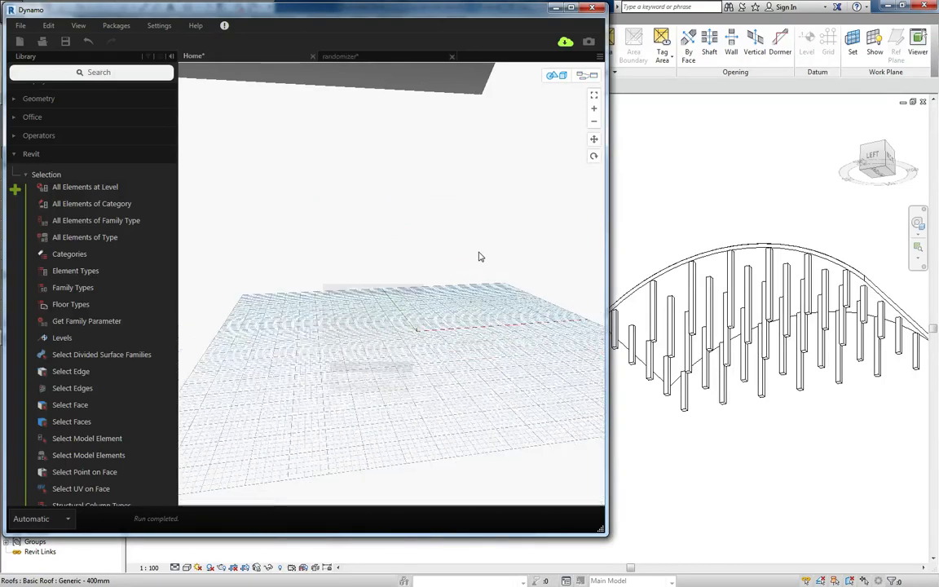
scroll(458, 260, "down", 5)
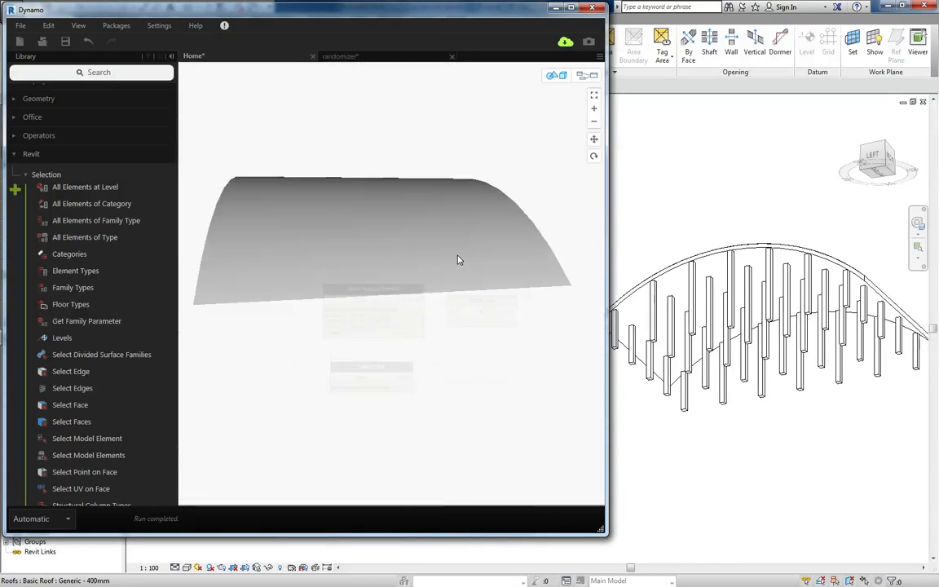
right_click_drag(367, 338, 395, 297)
middle_click_drag(395, 296, 353, 248)
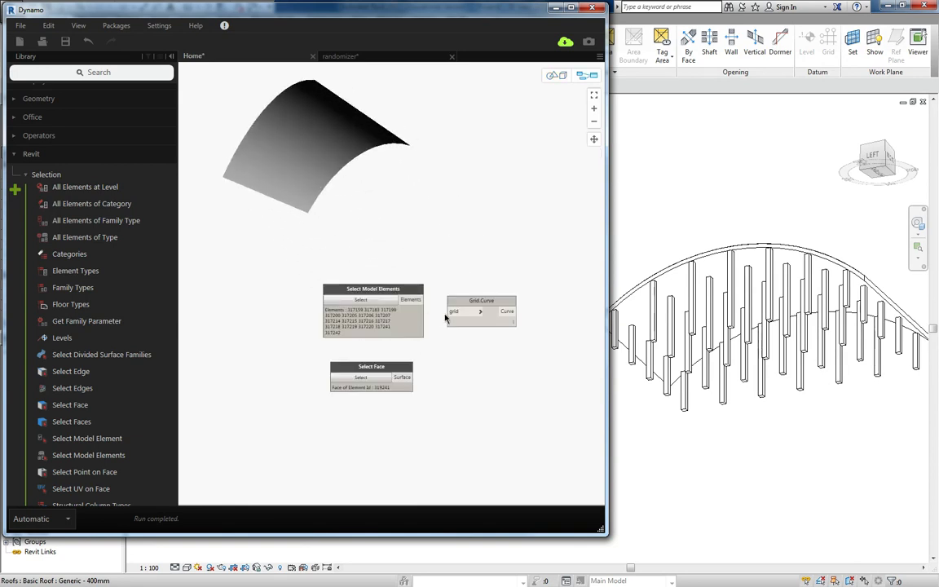
- Connect the Elements output of Select Model Elements to the grid input of Grid.Curve
left_click_drag(378, 258, 468, 244)
middle_click_drag(723, 394, 757, 518, "shift")
middle_click_drag(694, 454, 718, 437, "shift")
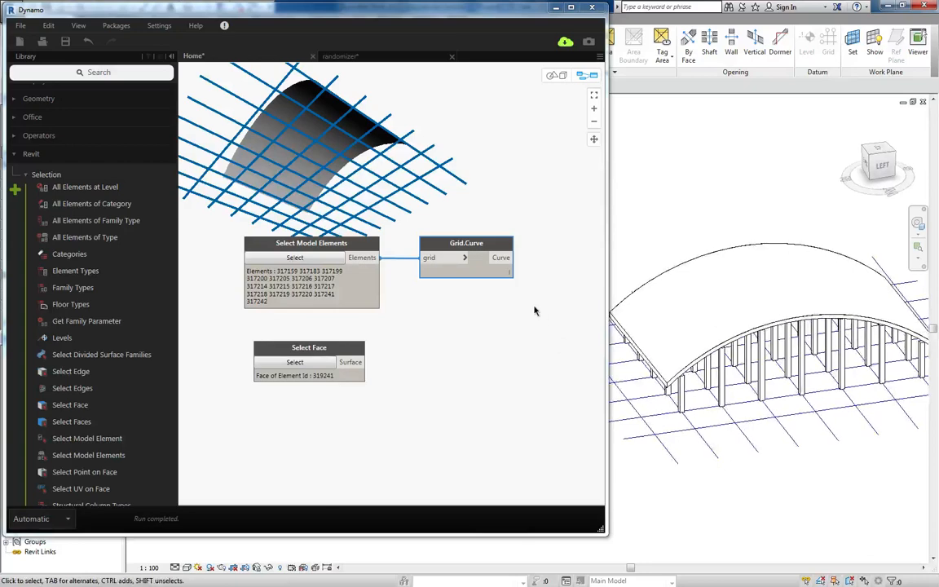
- Add a Curve.Extrude node with direction and distance inputs, and connect the Grid.Curve output to its curve input
middle_click_drag(537, 311, 469, 344)
right_click(503, 352)
type("extrudfe")
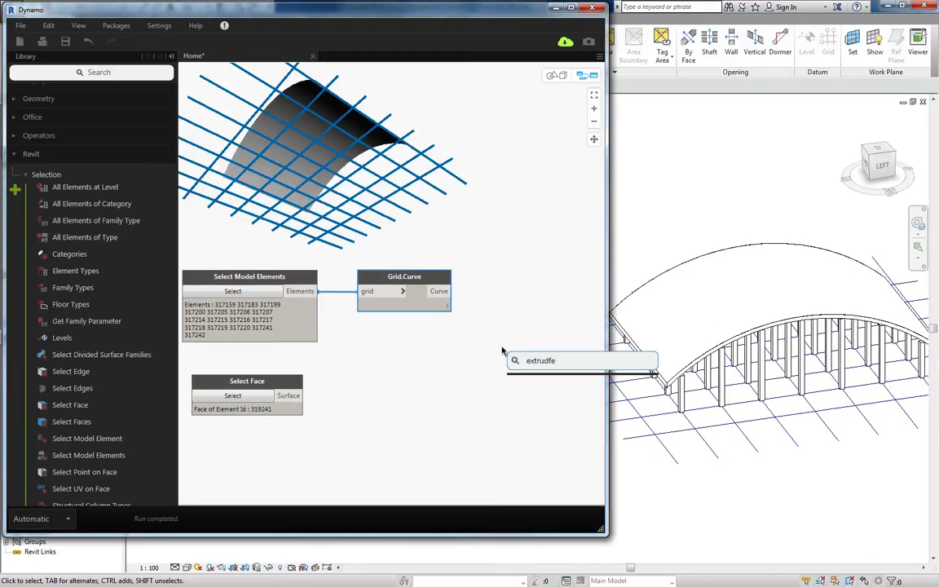
key("BackSpace")
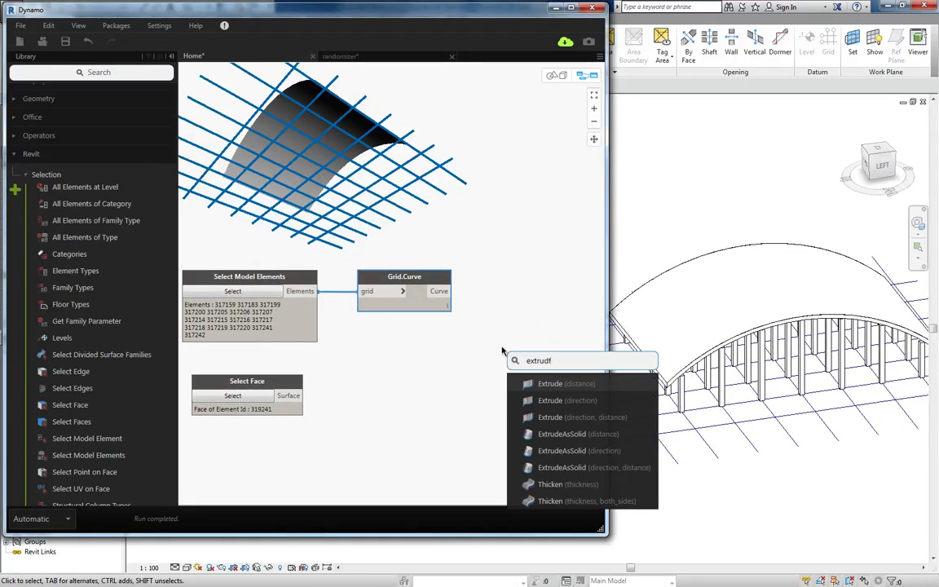
left_click(564, 417)
left_click_drag(582, 430, 485, 288)
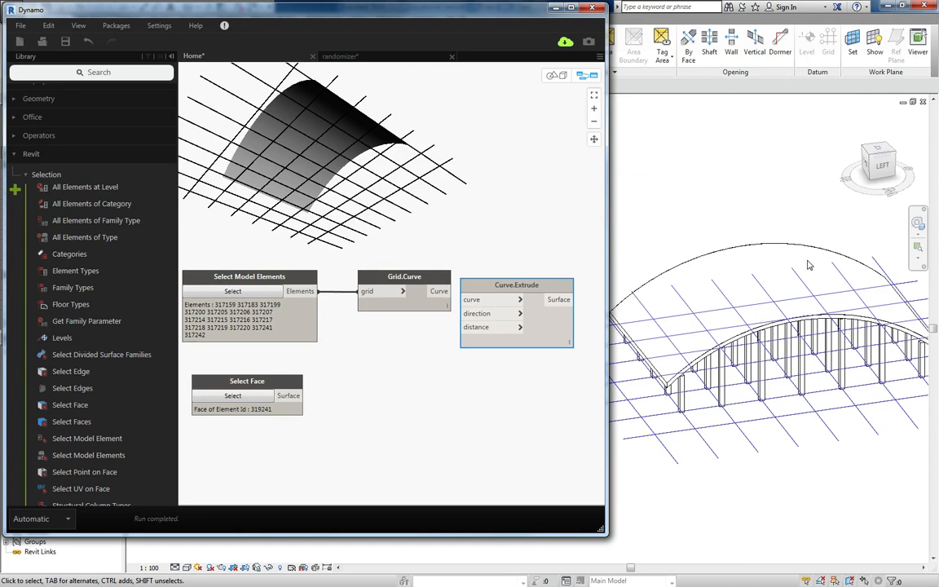
left_click_drag(505, 292, 515, 287)
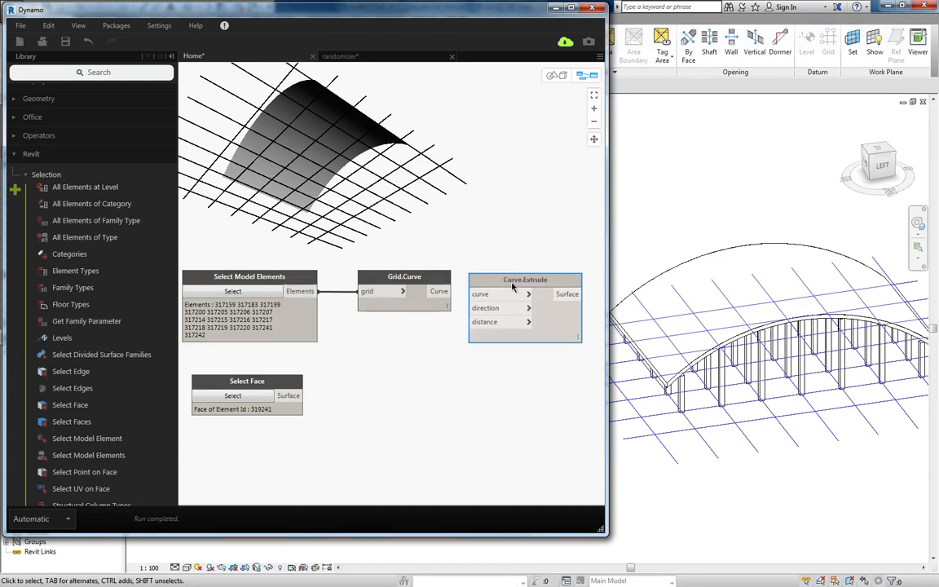
mouse_move(446, 291)
left_mouse_down()
mouse_move(482, 298)
mouse_move(521, 285)
left_mouse_up()
- Add a Vector.ZAxis node below Grid.Curve and connect it to the direction input of Curve.Extrude
right_click(420, 366)
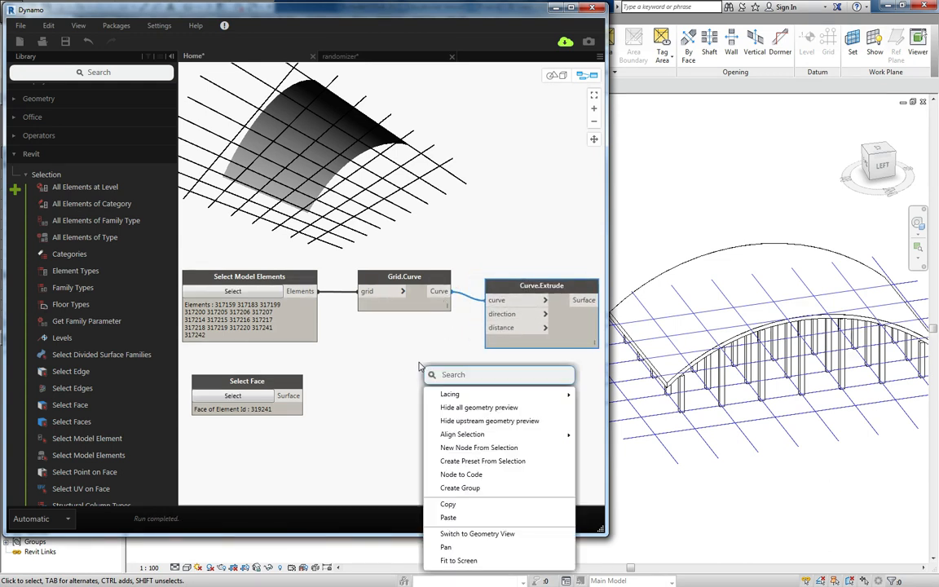
type("z")
left_click(454, 402)
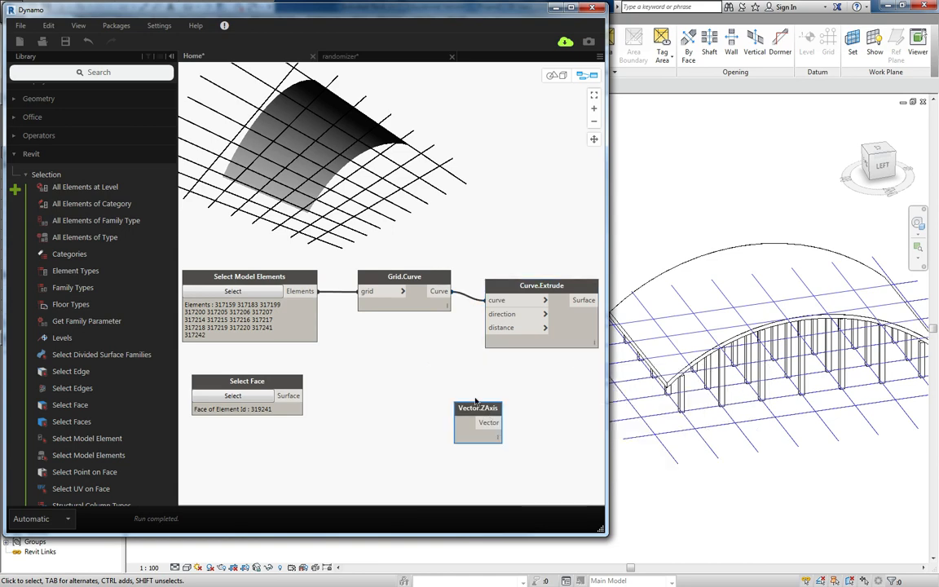
left_click_drag(475, 401, 417, 337)
left_click(510, 316)
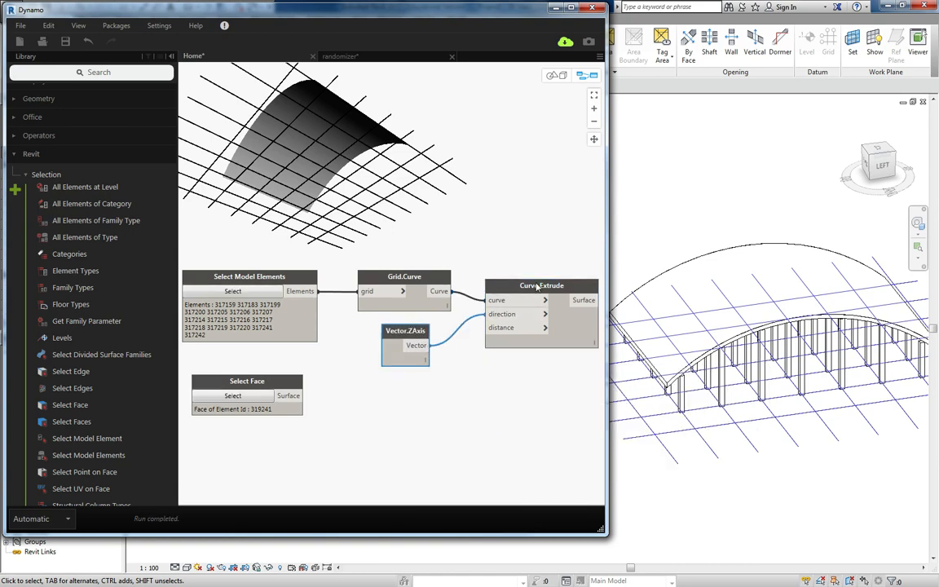
left_click_drag(535, 285, 539, 279)
- Add a Number node and place it below the Vector.ZAxis node
right_click(397, 424)
type("numbner")
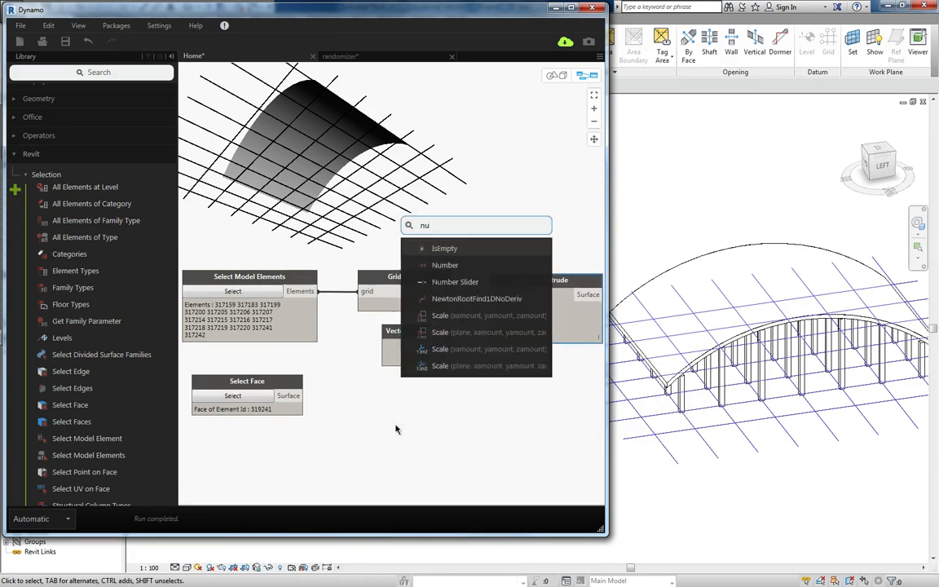
key("BackSpace")
key("BackSpace")
key("BackSpace")
key("BackSpace")
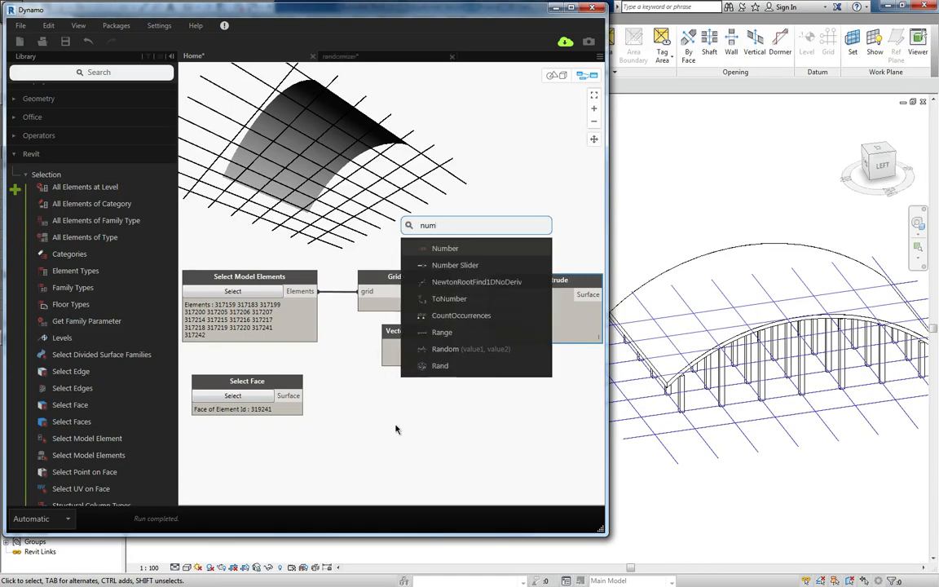
type("ber")
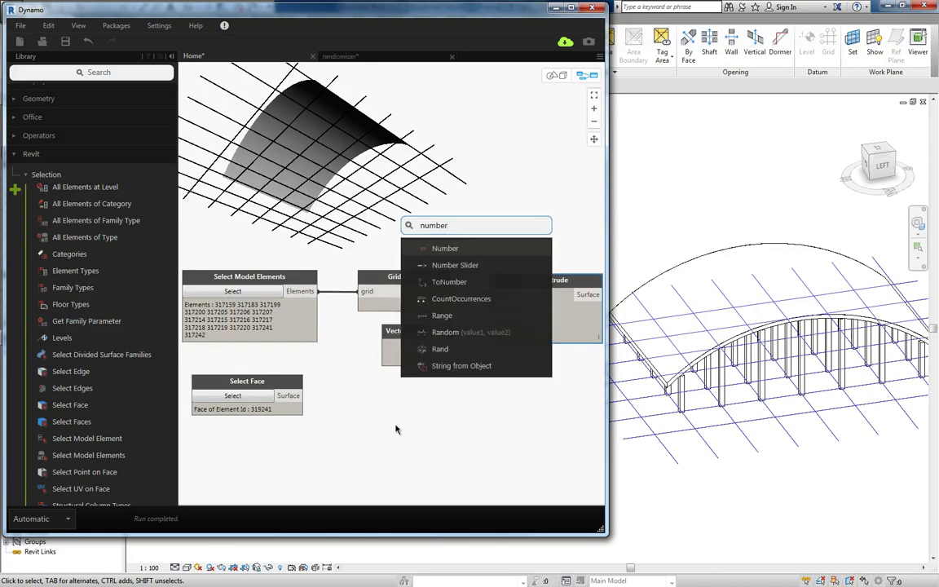
left_click(445, 248)
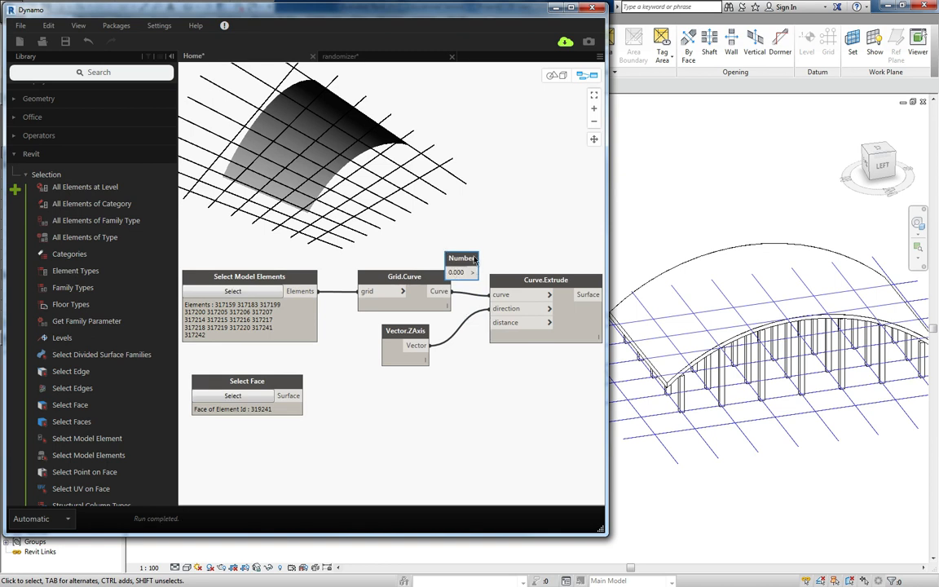
left_click_drag(463, 256, 419, 380)
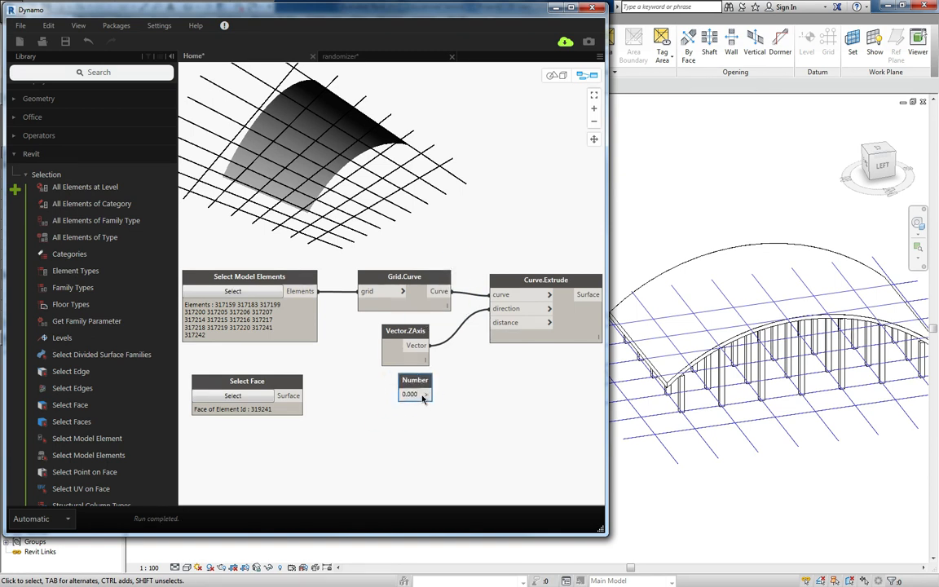
- Connect the Number node to the distance input of Curve.Extrude and set its value to 10000
left_click(501, 323)
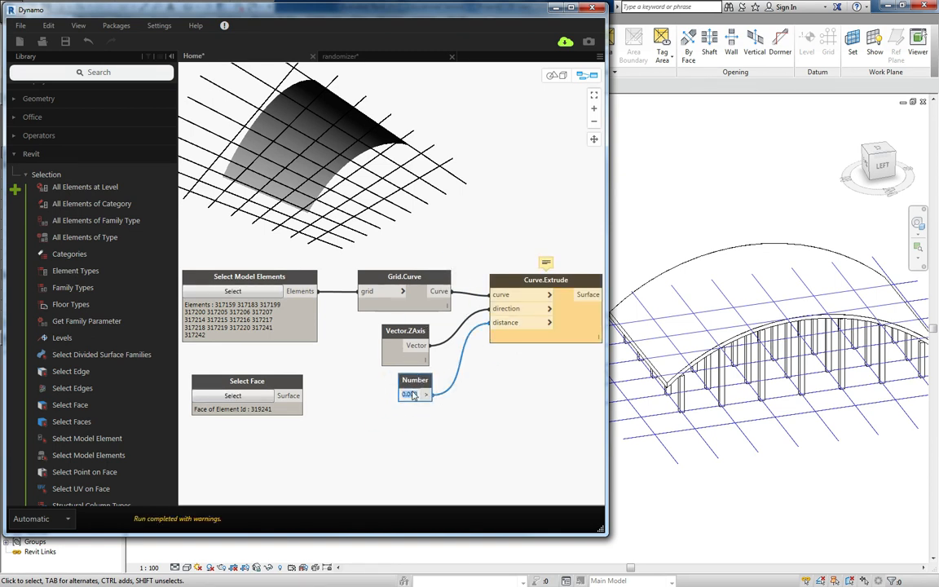
type("10000")
key("Return")
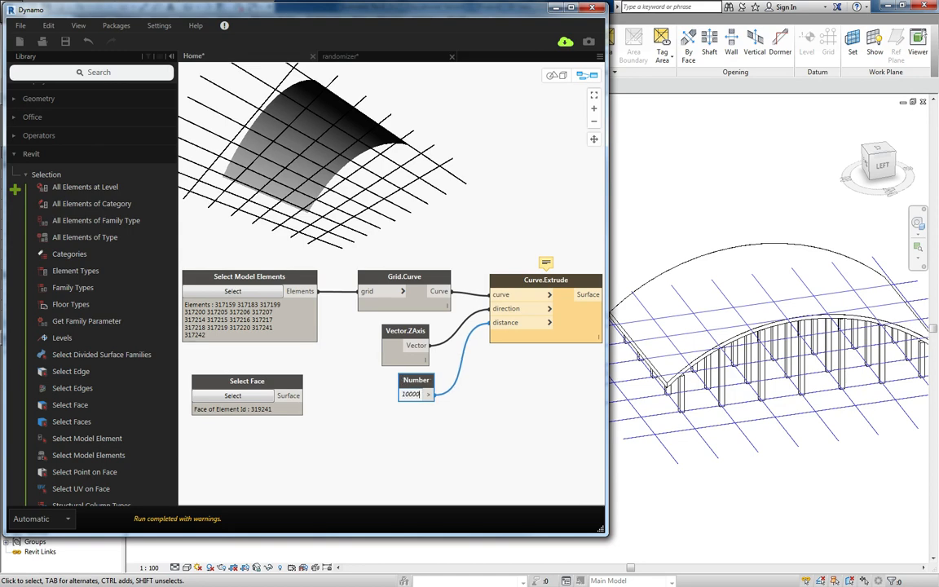
- Examine the extruded grid surfaces in the background 3D preview from another angle, highlighting them through the Curve.Extrude node
scroll(462, 239, "down", 2)
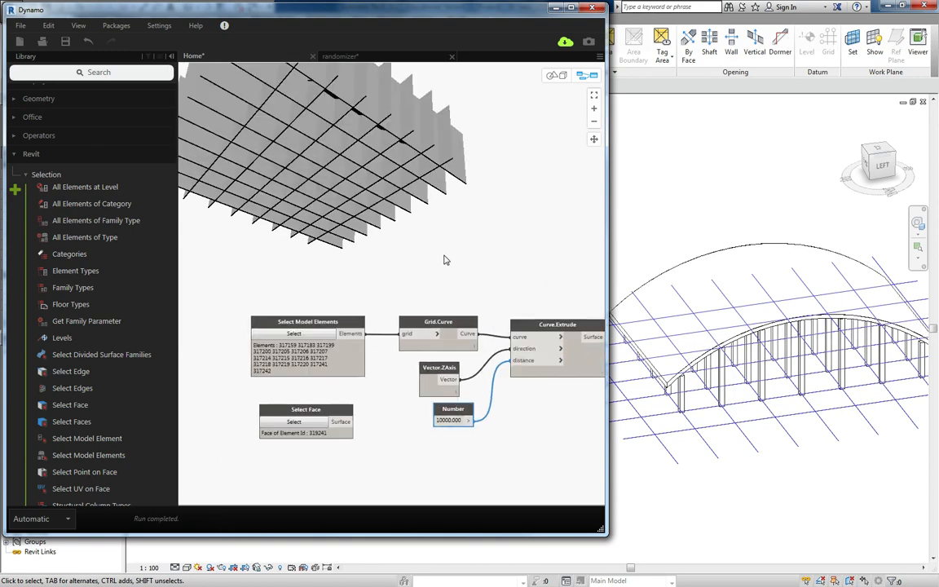
key("ctrl+b")
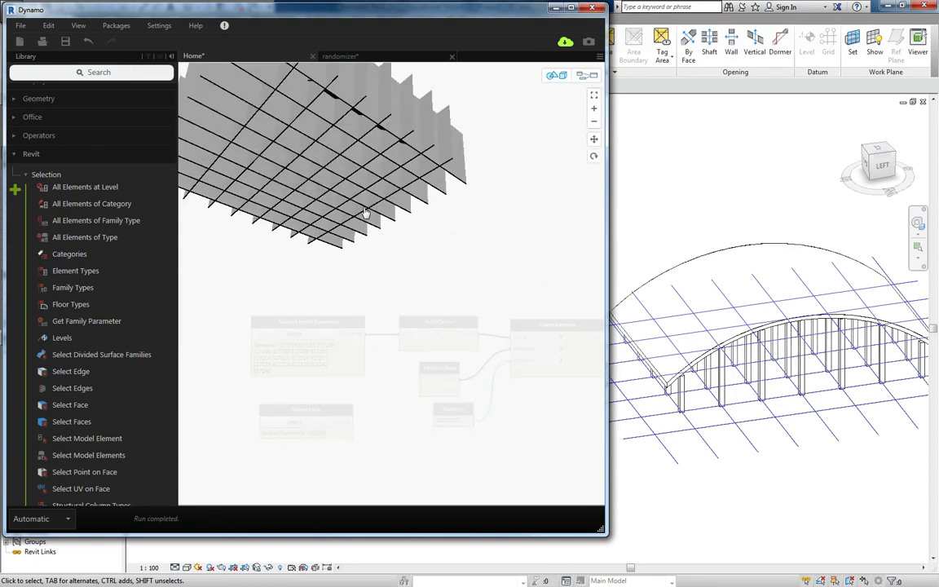
right_click_drag(367, 213, 438, 274)
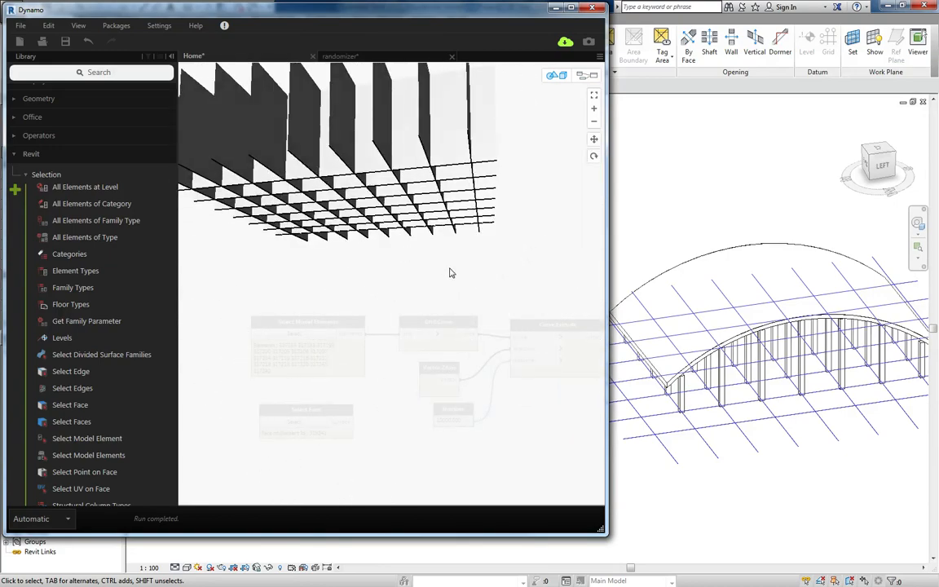
key("ctrl+b")
middle_click_drag(430, 247, 341, 247)
left_click(419, 294)
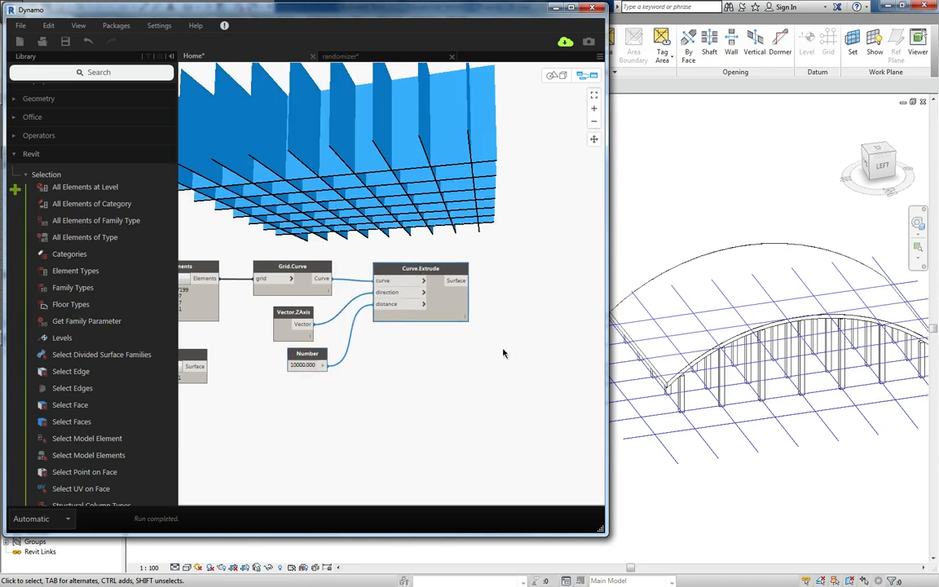
- Add a Geometry.IntersectAll node and place it beyond Curve.Extrude, slightly lower on the canvas
right_click(516, 373)
type("interse")
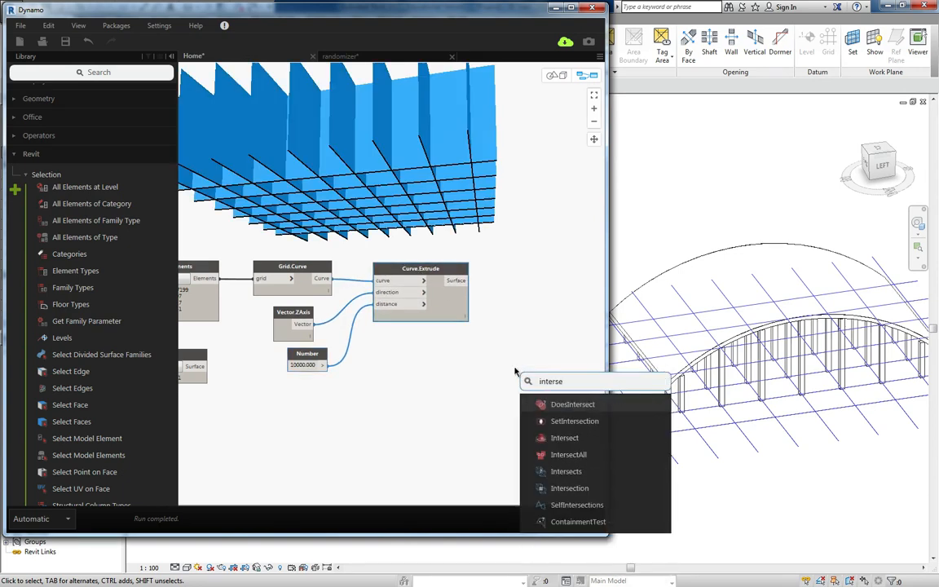
left_click(576, 455)
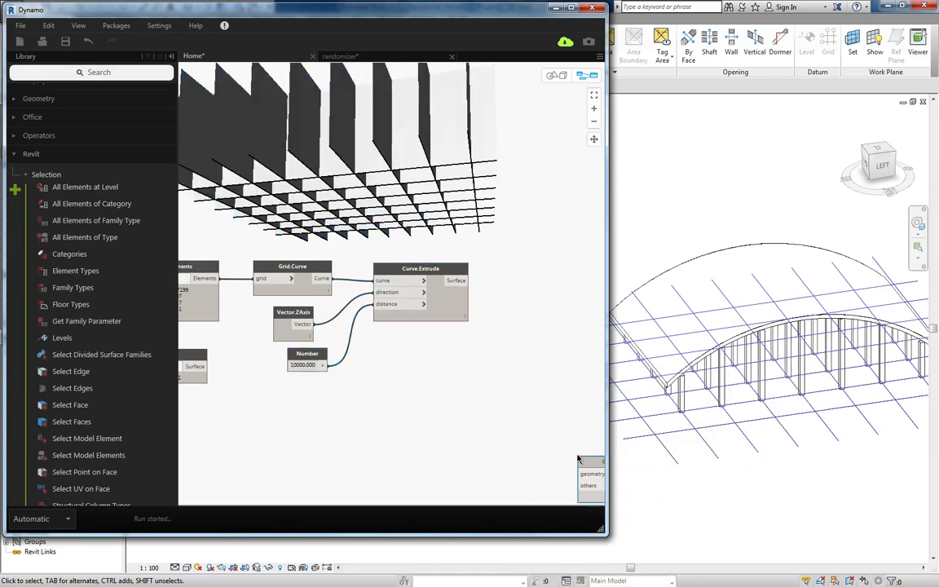
left_click_drag(588, 463, 514, 338)
scroll(477, 401, "down", 2)
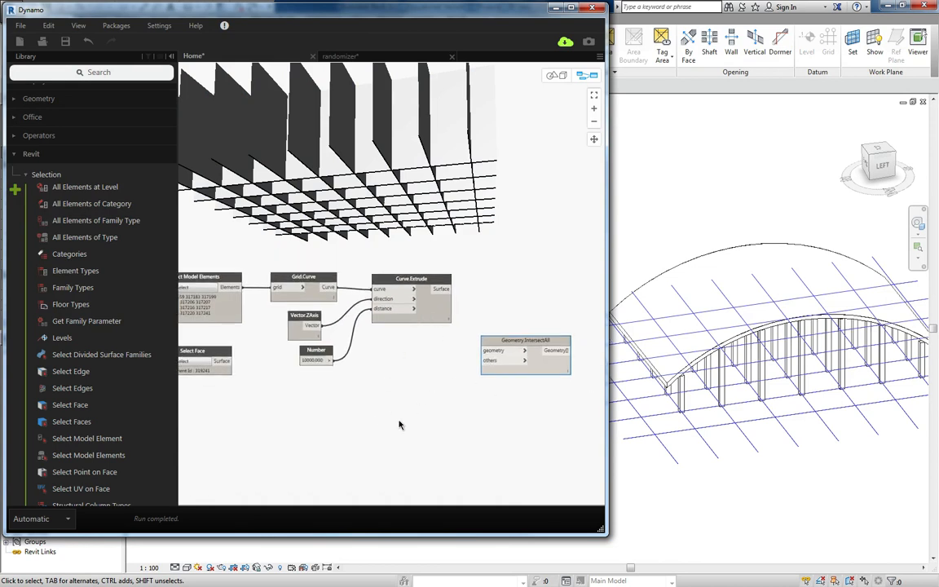
- Connect the Surface output of Select Face to the geometry input of Geometry.IntersectAll, and the Curve.Extrude Surface output to others
right_click(358, 391)
left_click(229, 361)
left_click(480, 350)
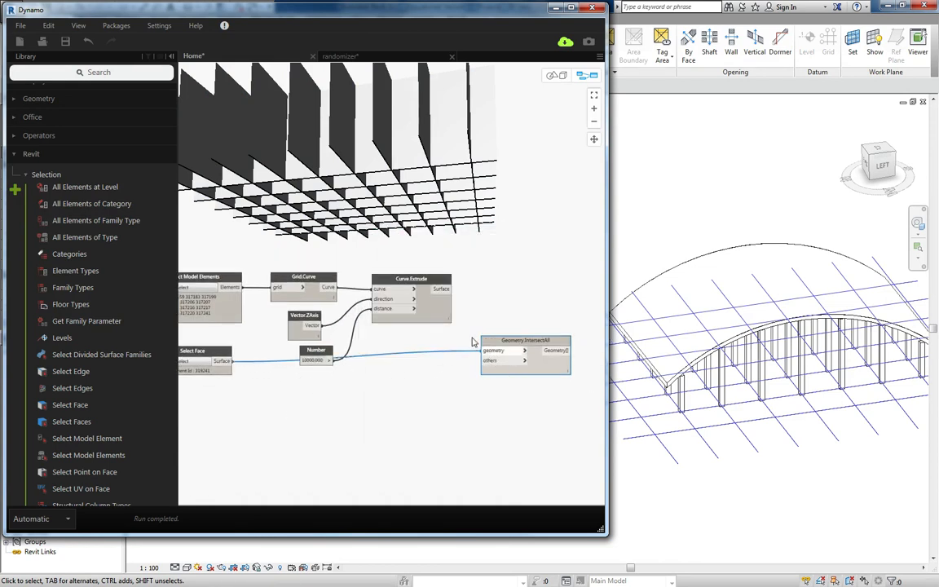
left_click(447, 291)
left_click(489, 360)
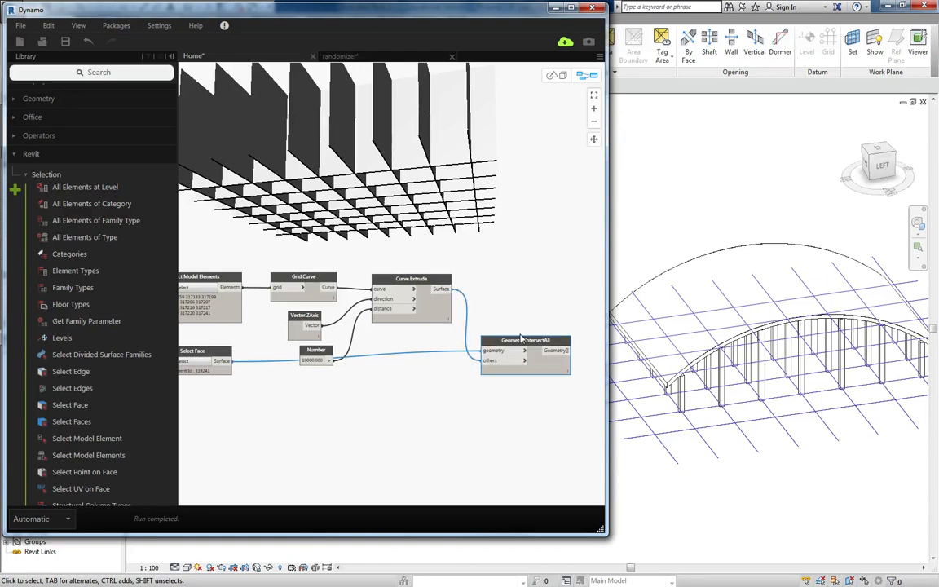
left_click_drag(523, 341, 532, 323)
left_click(493, 404)
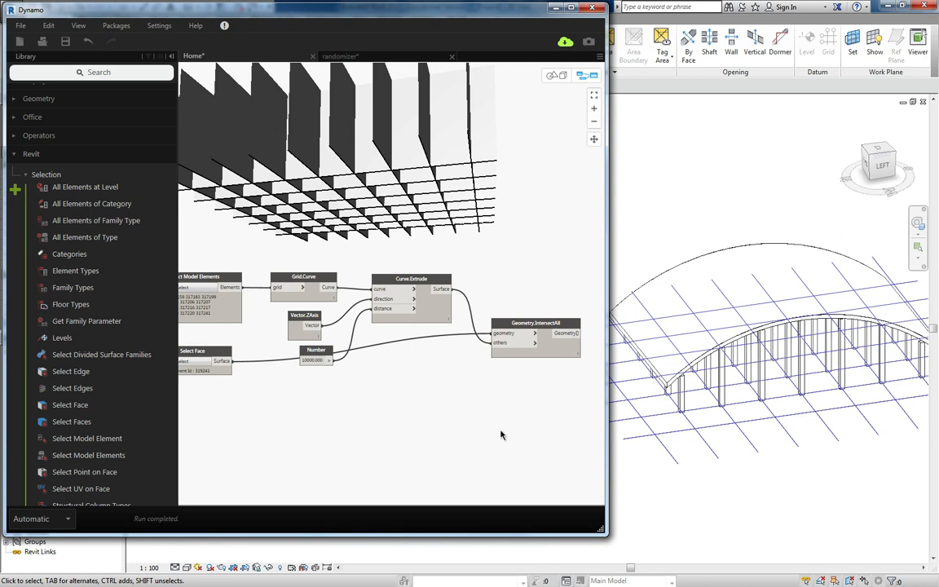
- Expand and pin the output preview of Geometry.IntersectAll to read its resulting list
scroll(545, 364, "up", 2)
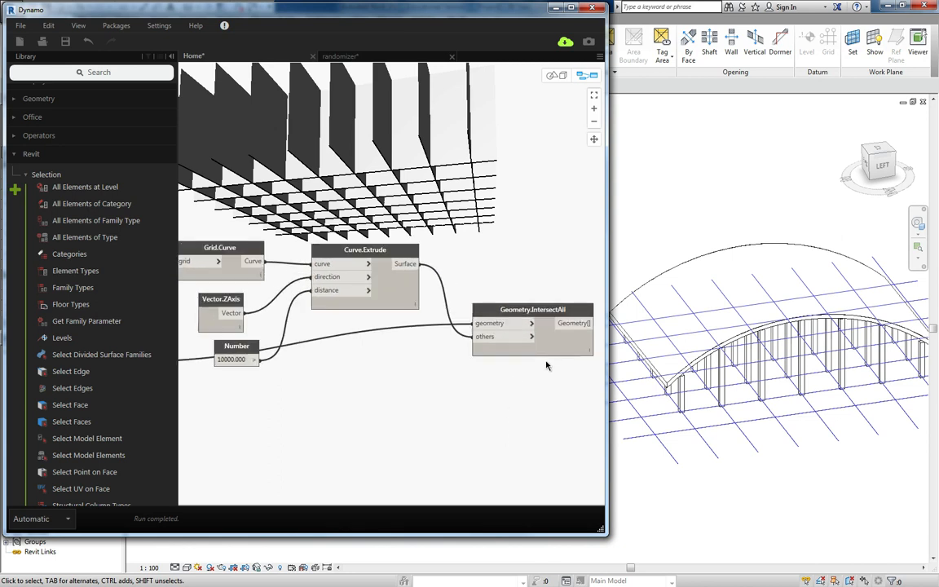
right_click(365, 414)
left_click(299, 427)
left_click_drag(516, 313, 527, 311)
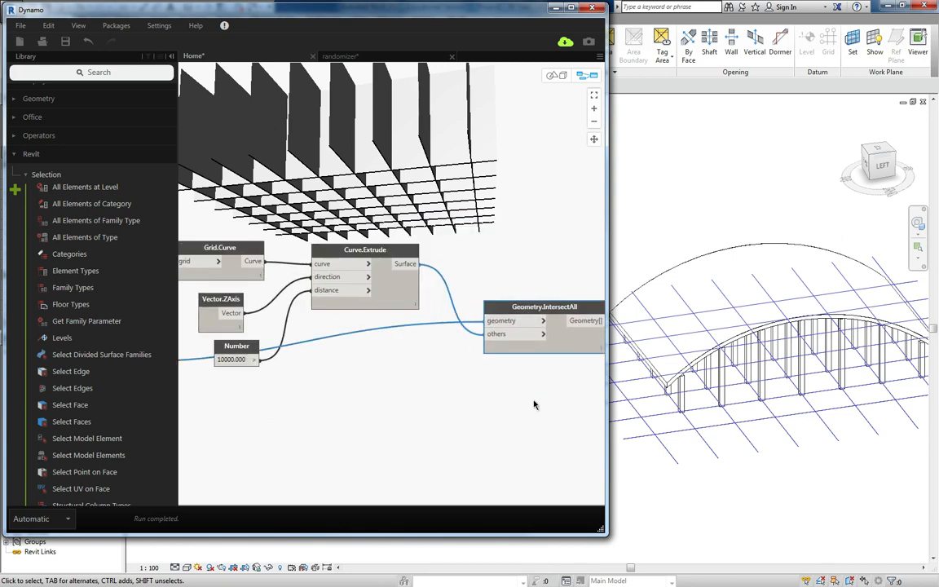
middle_click_drag(534, 404, 457, 421)
scroll(366, 457, "up", 1)
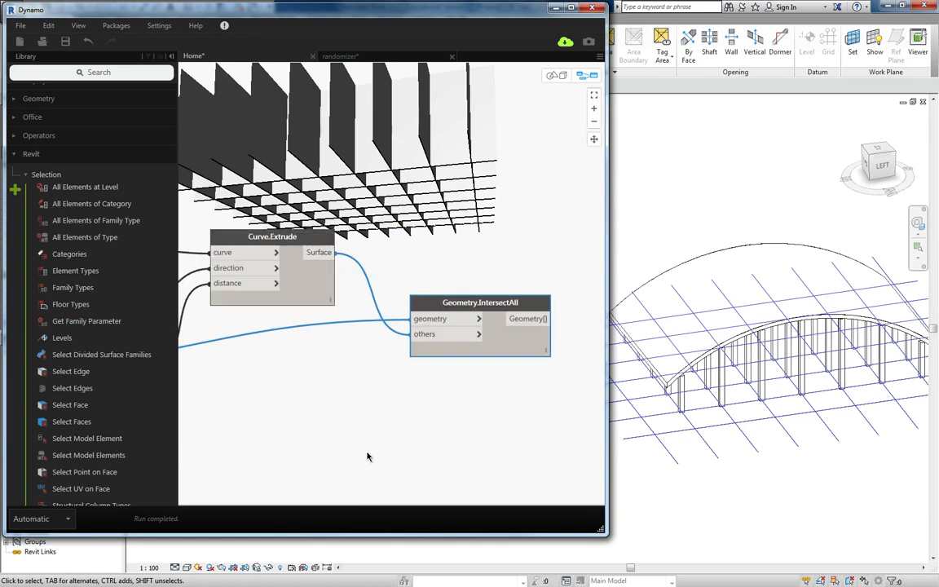
scroll(420, 432, "down", 1)
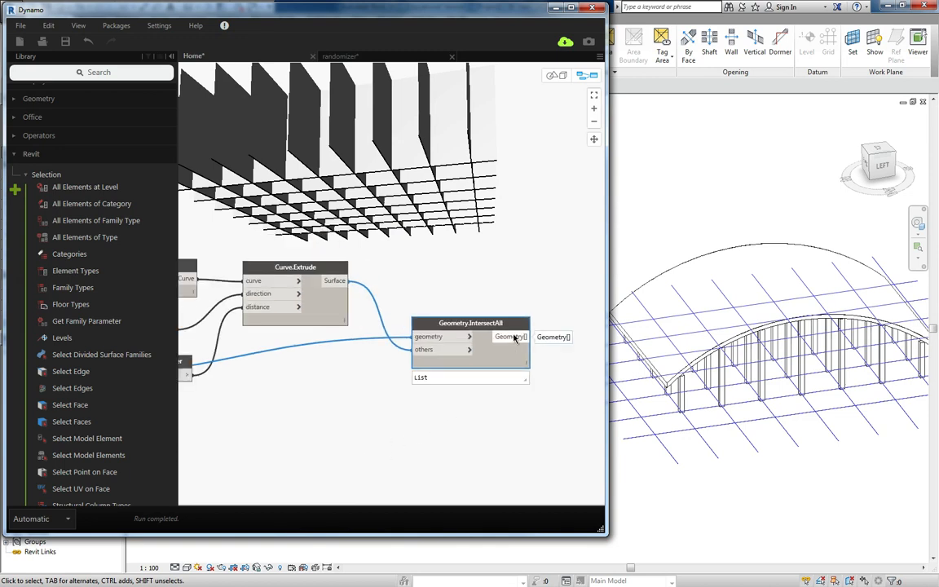
left_click(504, 384)
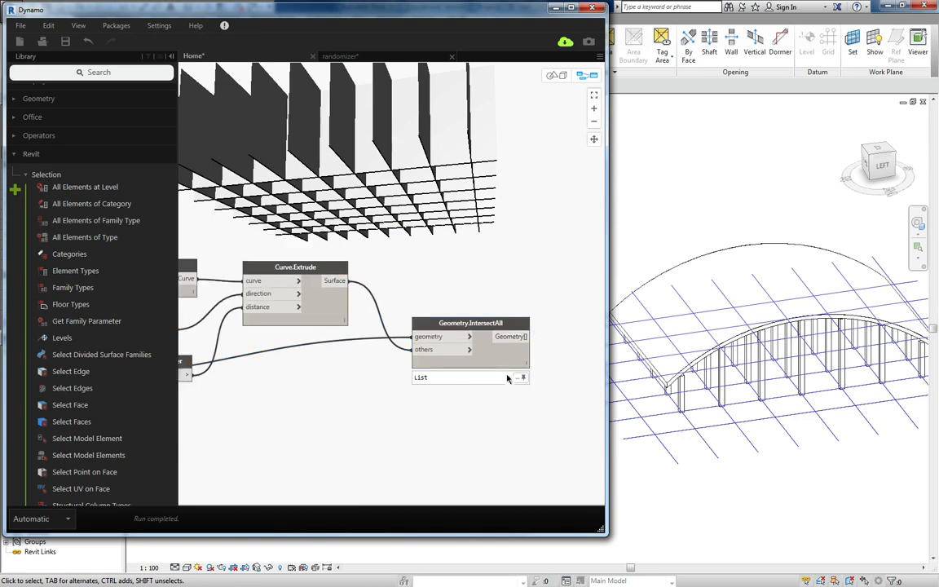
left_click(520, 379)
left_click(470, 430)
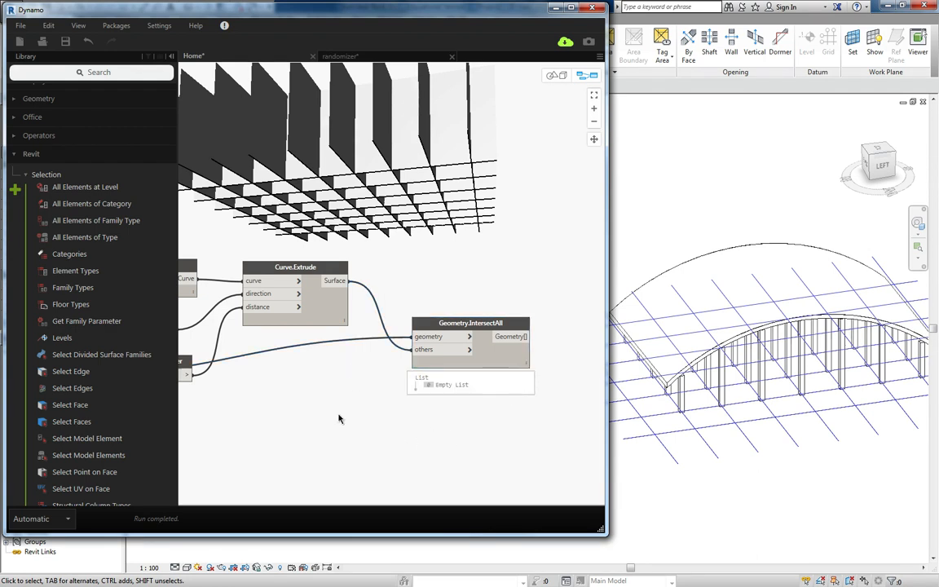
- Set the lacing of the Geometry.IntersectAll node to Cross Product
right_click(328, 440)
left_click(433, 321)
right_click(485, 356)
mouse_move(537, 418)
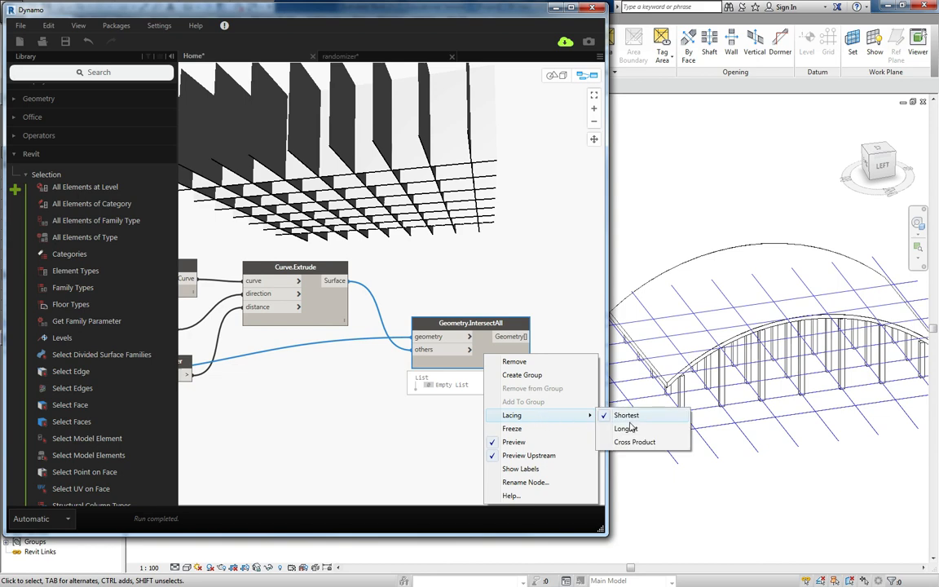
left_click(623, 443)
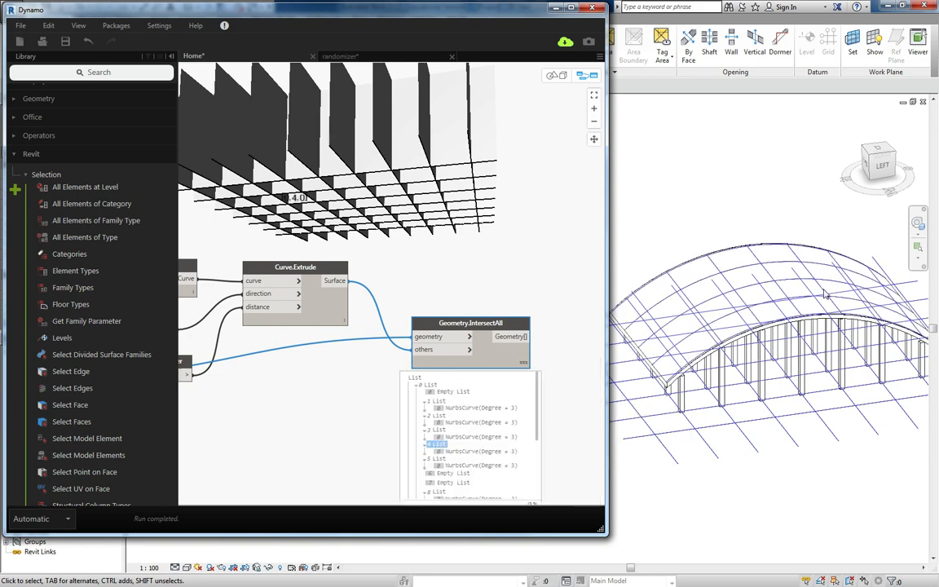
- Switch to Revit and examine the intersection curves on the curved roof from several angles in the 3D view
middle_click_drag(811, 273, 689, 324, "shift")
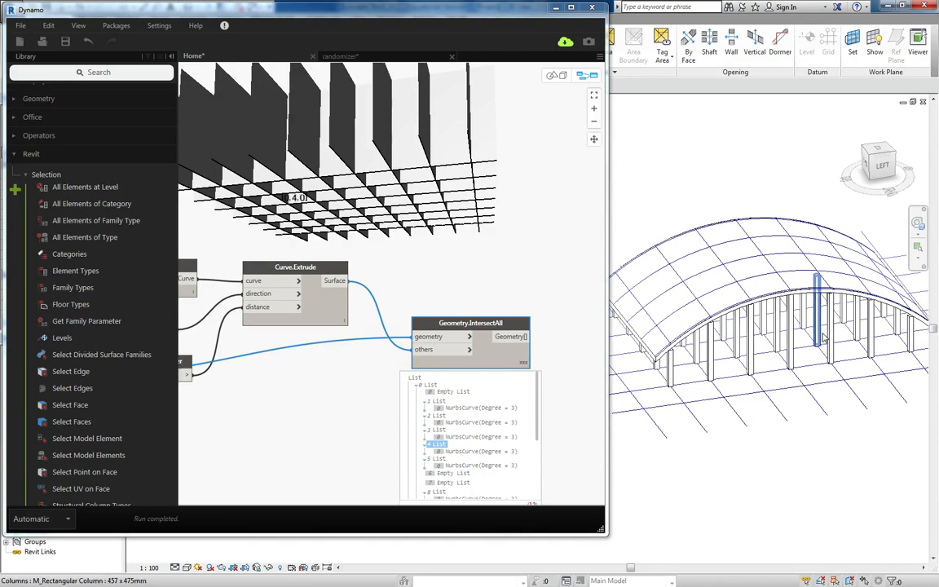
middle_click_drag(738, 383, 824, 383, "shift")
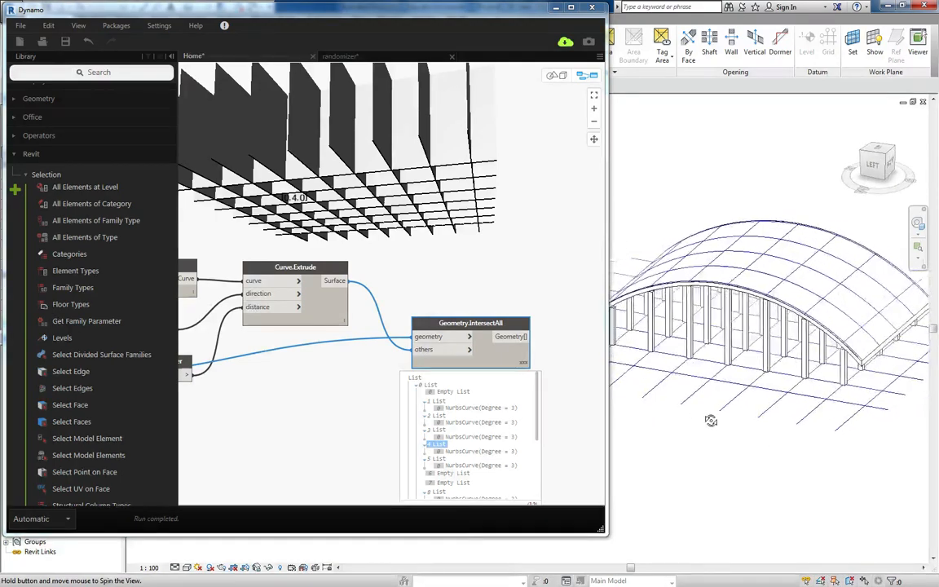
left_click(860, 365)
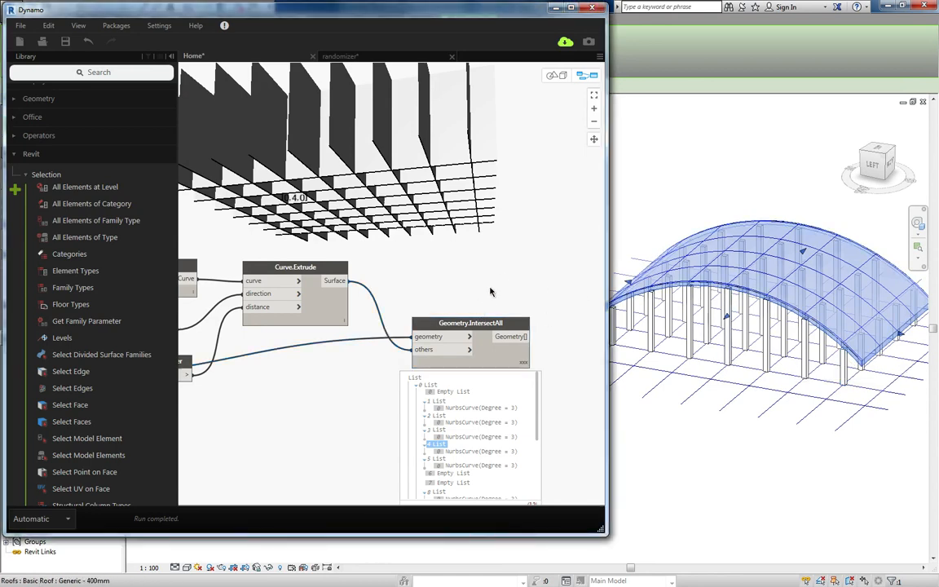
left_click(718, 188)
- Switch back to Dynamo and add a StructuralFraming.BeamByCurve node after Geometry.IntersectAll
middle_click_drag(489, 278, 443, 237)
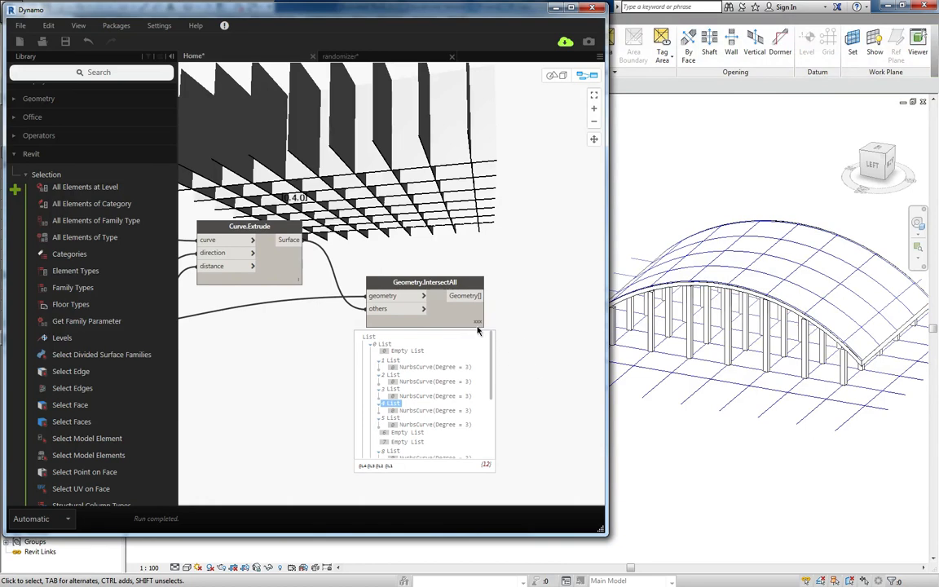
right_click(531, 356)
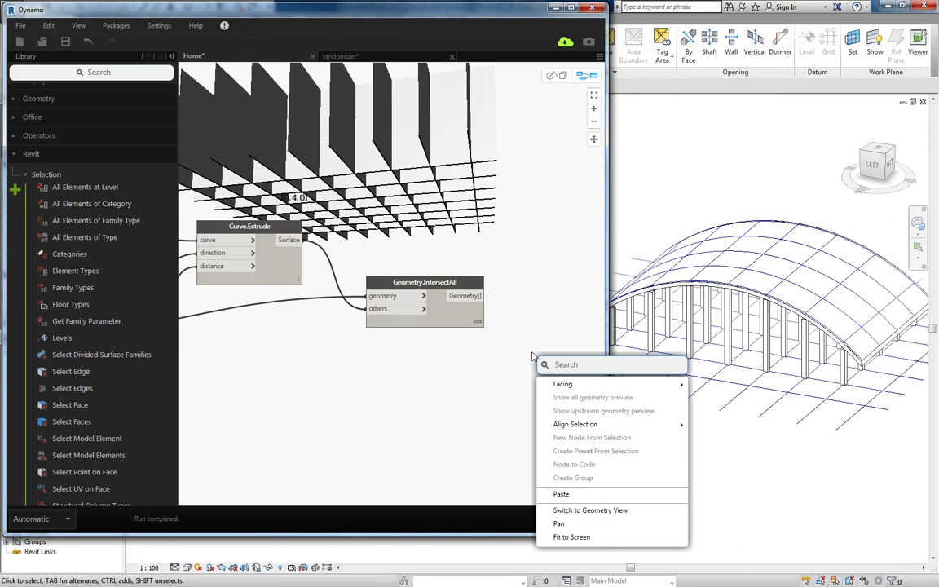
type("beam curve")
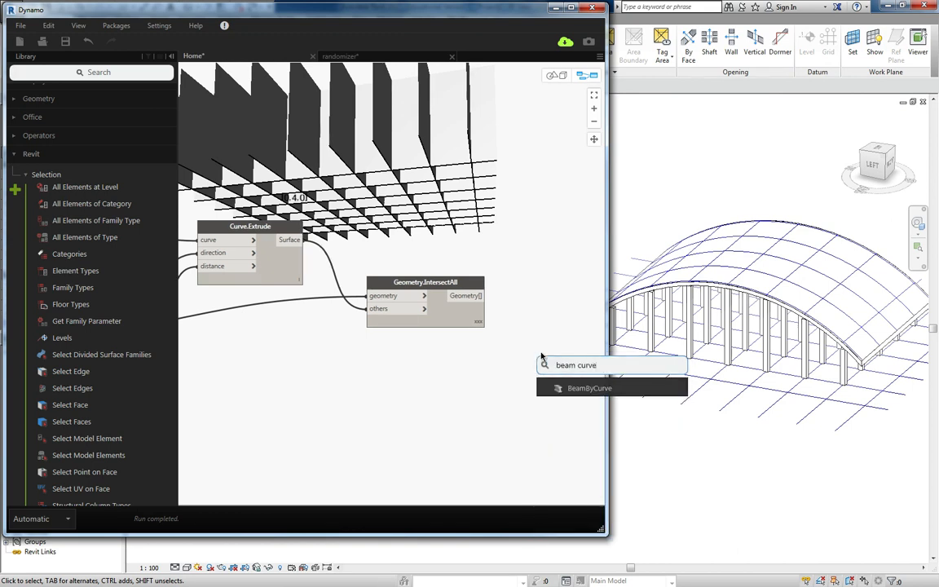
key("Return")
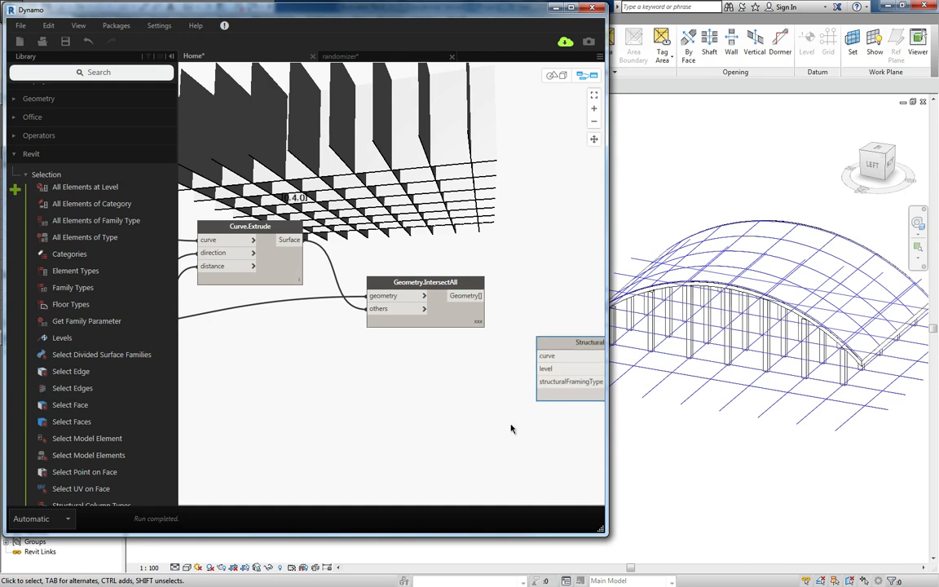
- Connect the Geometry[] output of Geometry.IntersectAll to the curve input of StructuralFraming.BeamByCurve and move the beam node slightly higher
middle_click_drag(511, 429, 373, 409)
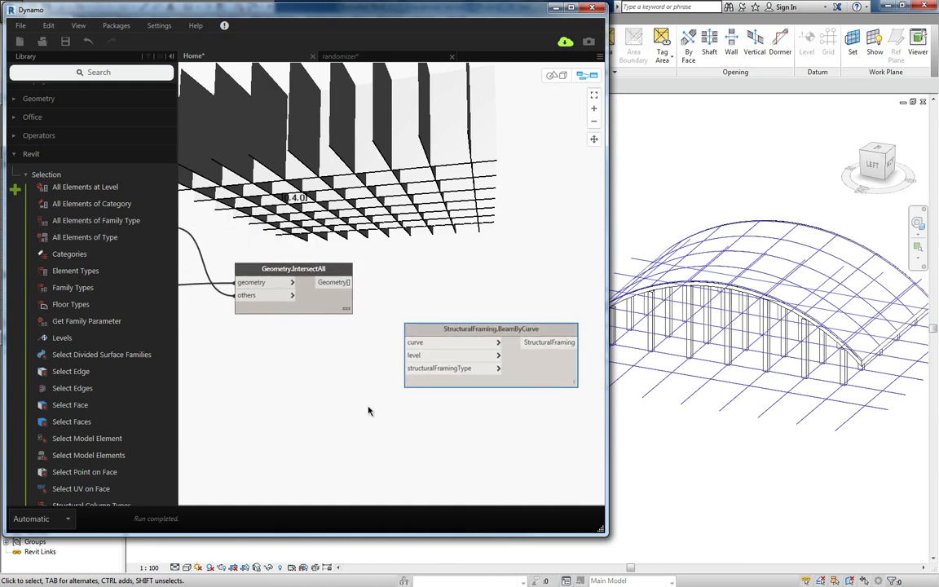
left_click(333, 283)
left_click(402, 343)
left_click_drag(440, 329, 457, 305)
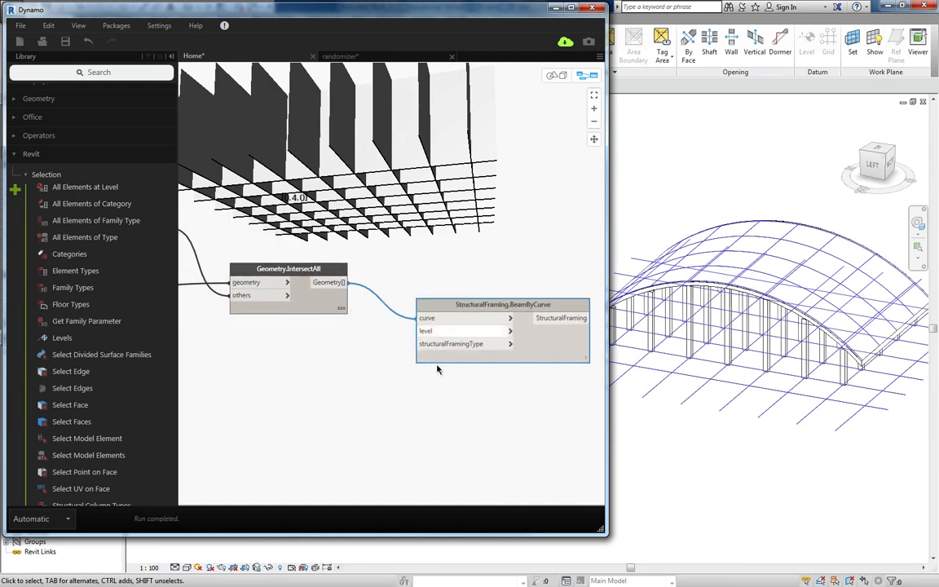
- Add a Structural Framing Types node set to UB305x165x40 and connect it to the structuralFramingType input of StructuralFraming.BeamByCurve
right_click(297, 423)
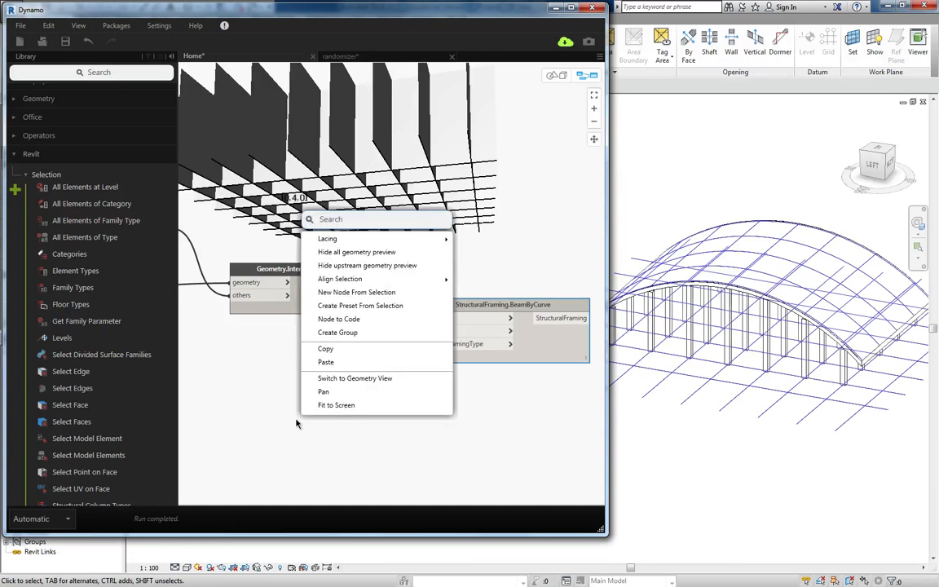
type("framing")
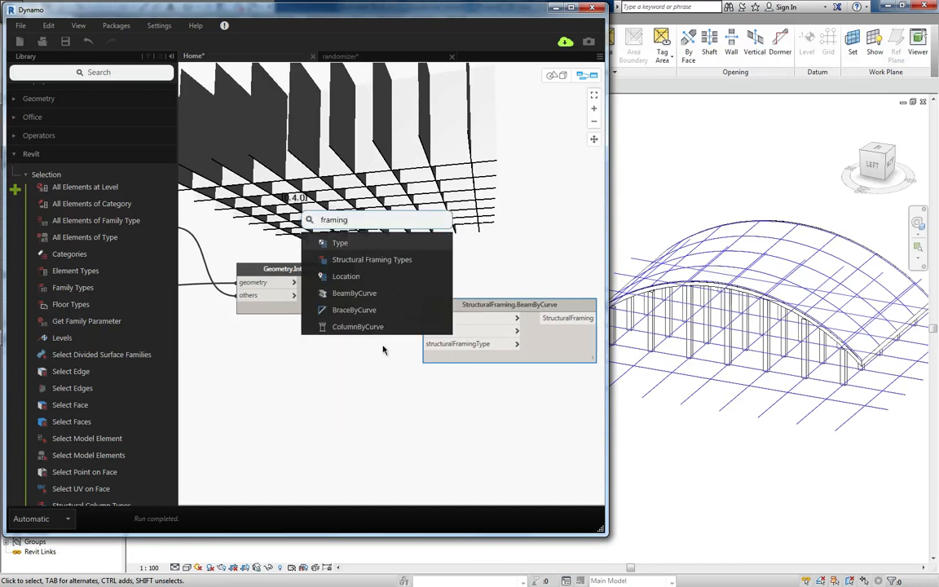
left_click(359, 259)
left_click_drag(369, 289, 426, 343)
left_click(290, 368)
left_click(273, 376)
left_click_drag(295, 352, 286, 422)
- Add a Levels node set to Level 2 and connect it to the level input of StructuralFraming.BeamByCurve
right_click(293, 381)
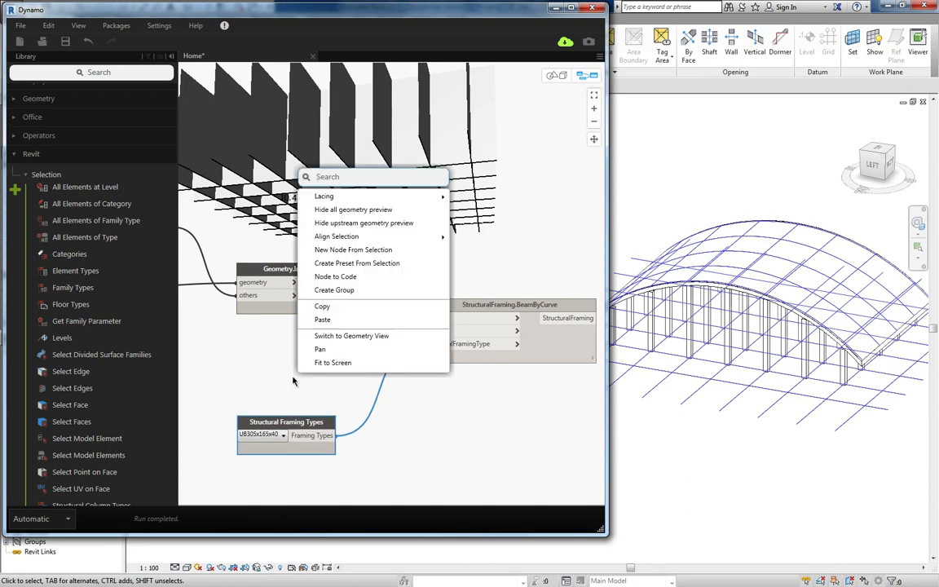
type("level")
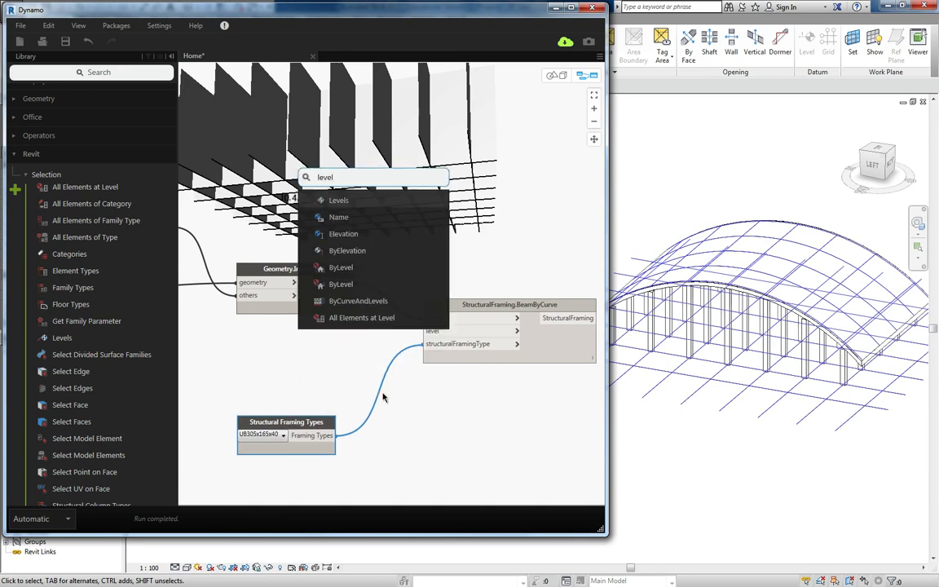
left_click(351, 201)
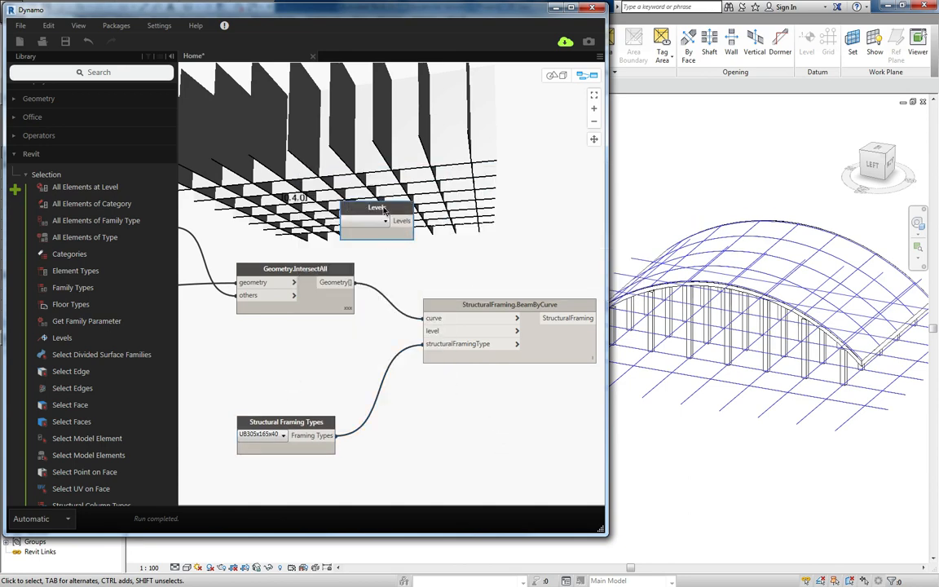
left_click_drag(386, 210, 426, 331)
left_click(313, 353)
left_click(291, 371)
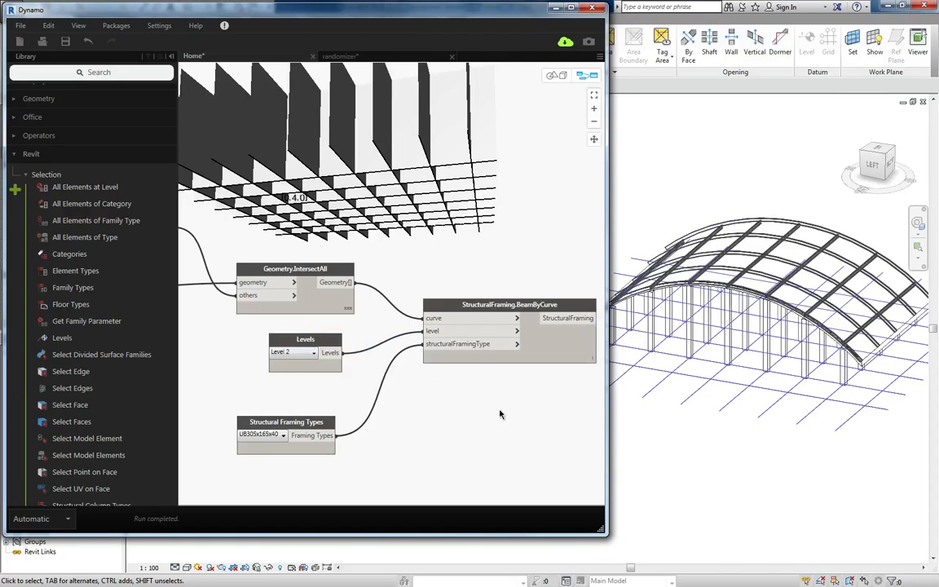
- Switch to Revit, inspect the generated beams in the 3D view and delete the curved roof covering them
middle_click_drag(757, 218, 732, 202)
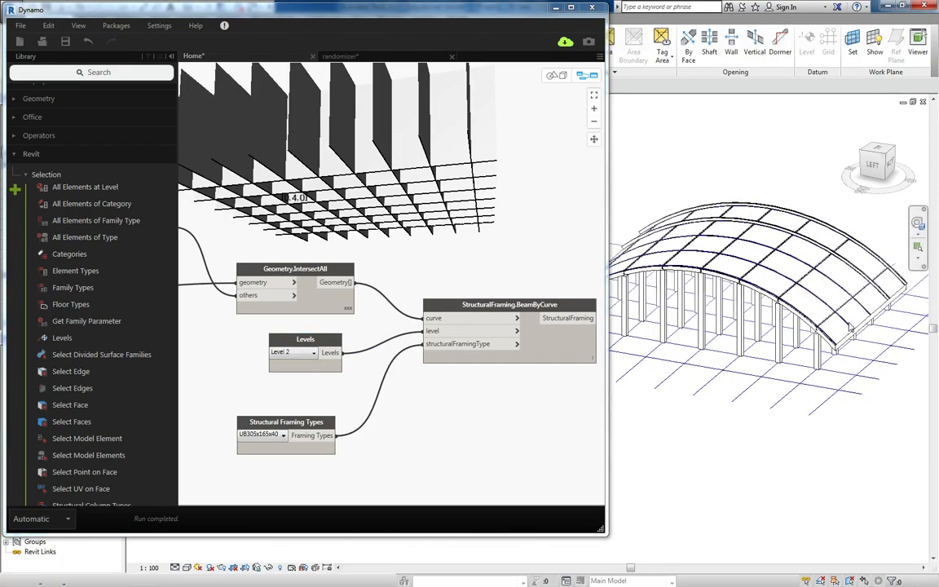
left_click(553, 8)
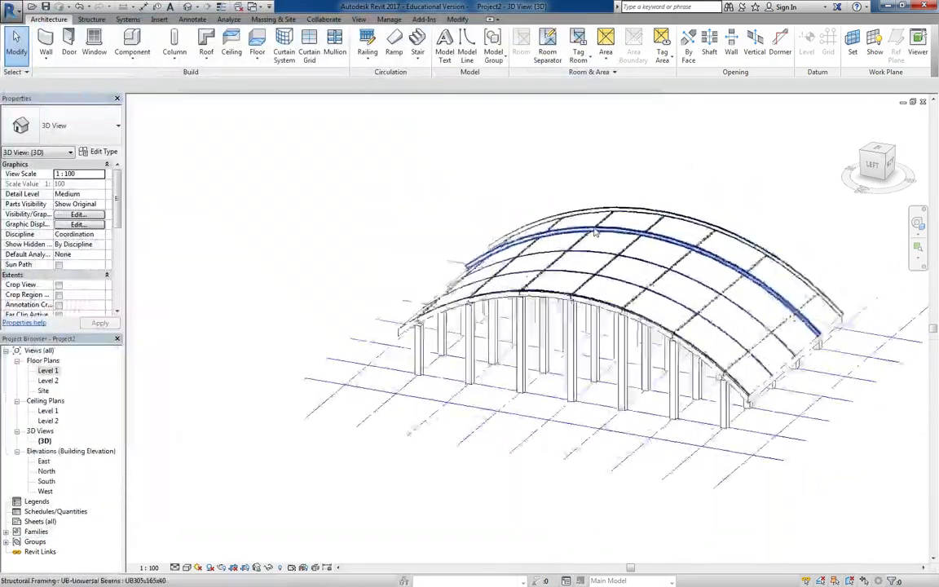
scroll(607, 321, "up", 5)
scroll(608, 320, "down", 3)
middle_click_drag(589, 335, 540, 353, "shift")
scroll(540, 352, "down", 3)
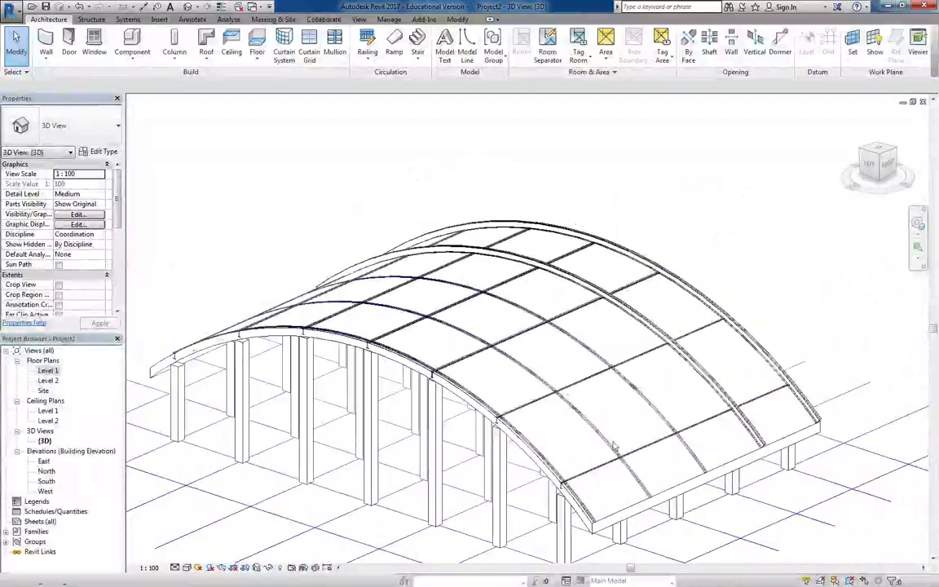
left_click(620, 518)
key("Escape")
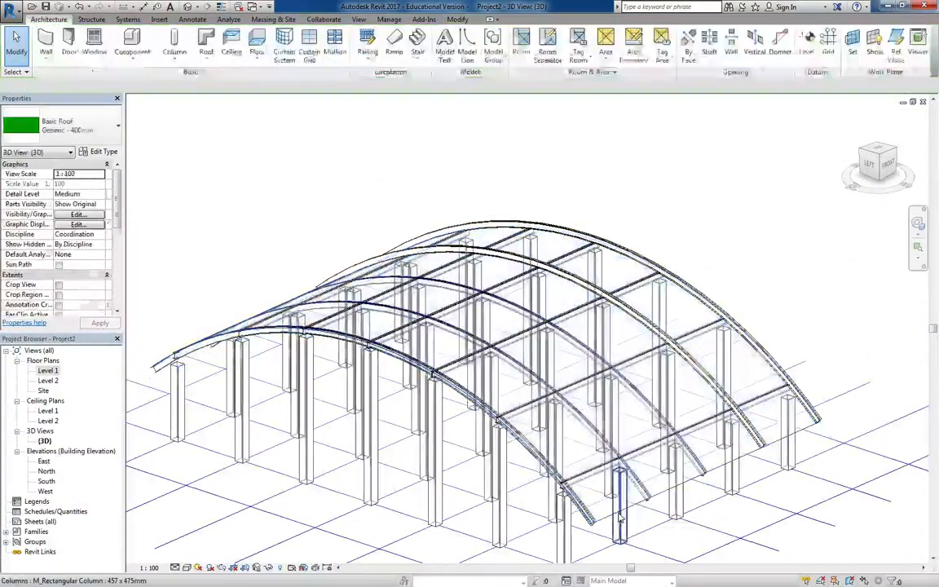
- Examine the orientation and cross-section rotation of the arched beams one by one from the front of the building
middle_click_drag(610, 494, 460, 250, "shift")
scroll(532, 235, "up", 2)
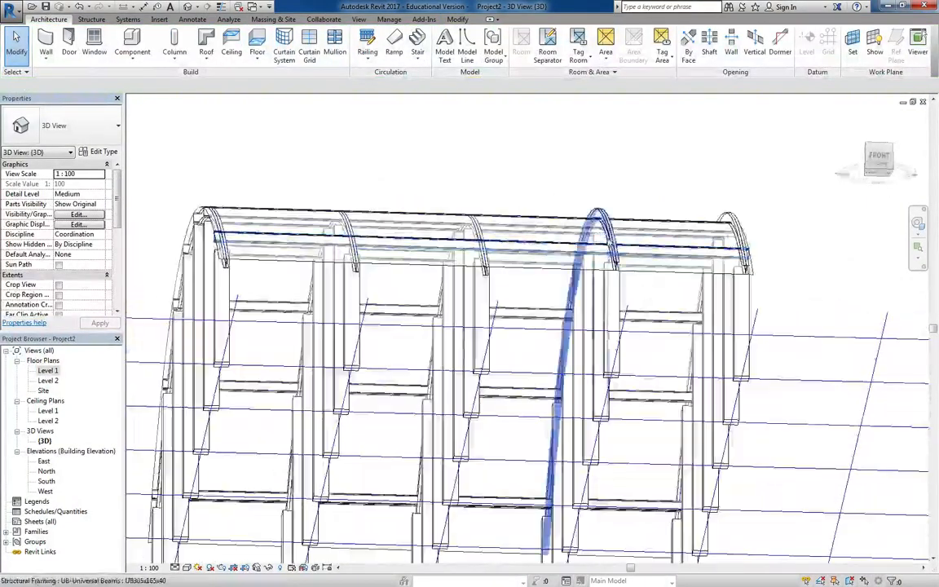
left_click(598, 218)
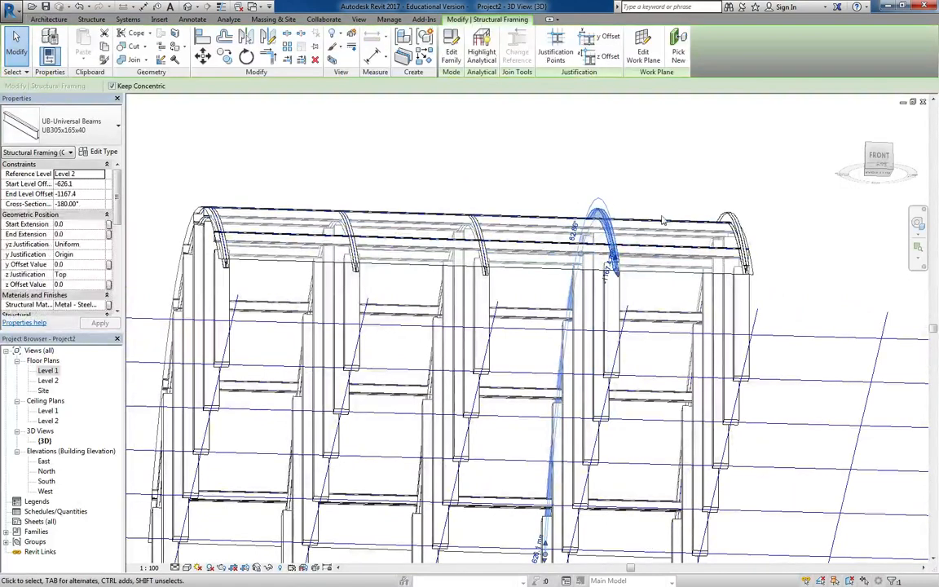
left_click_drag(602, 237, 730, 237)
left_click(483, 263)
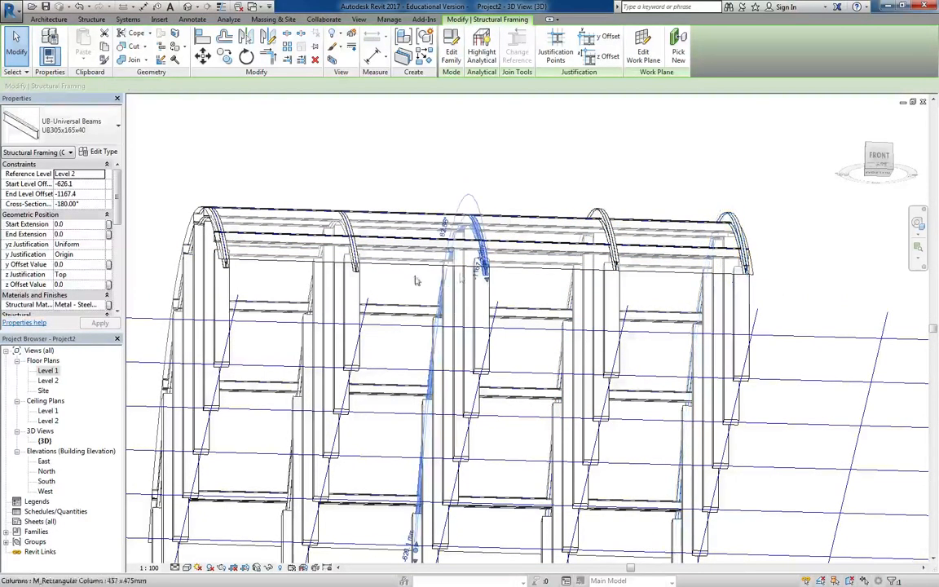
left_click(353, 269)
left_click(219, 242)
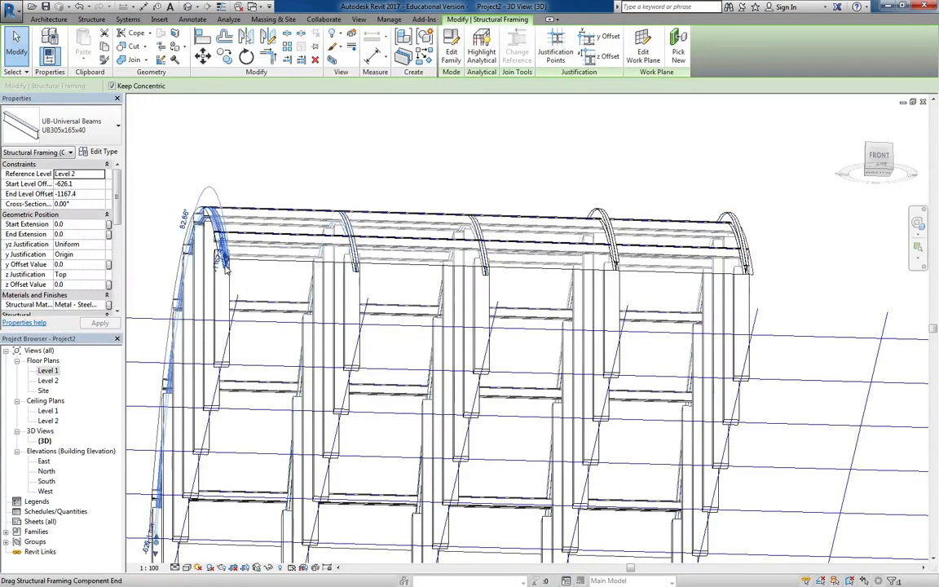
middle_click_drag(205, 245, 403, 312, "shift")
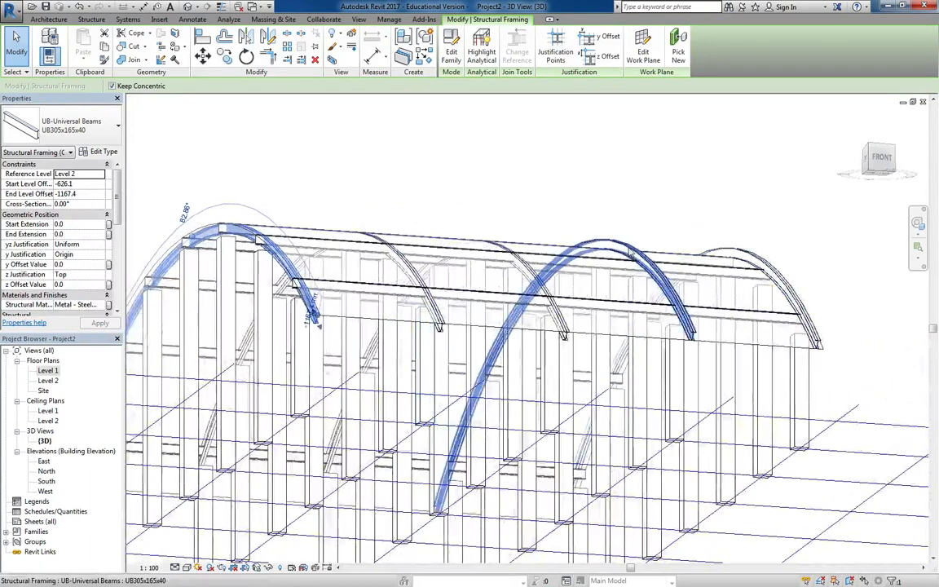
- Try a cross-section rotation of 180° on the second-to-last arched beam
left_click(632, 254)
left_click(65, 203)
type("180")
key("Return")
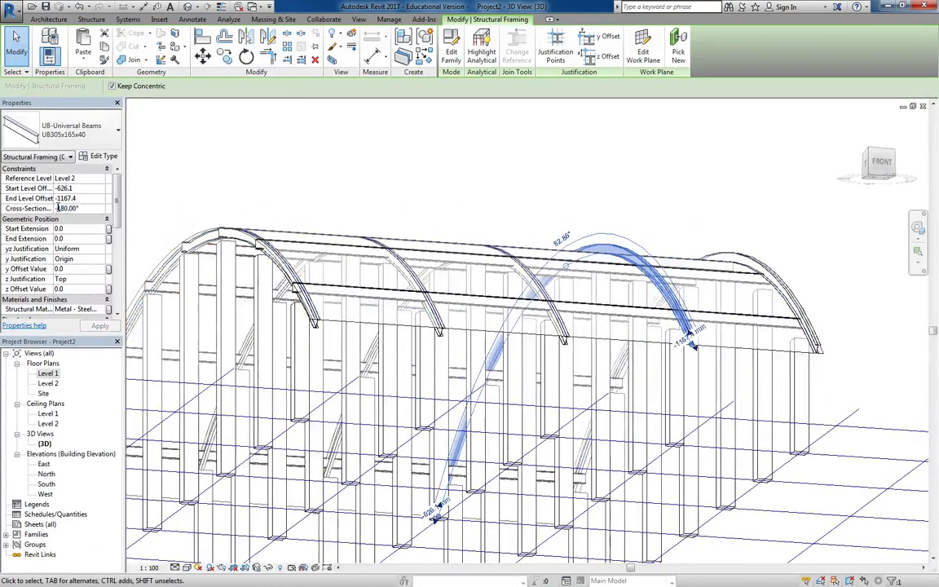
left_click(380, 199)
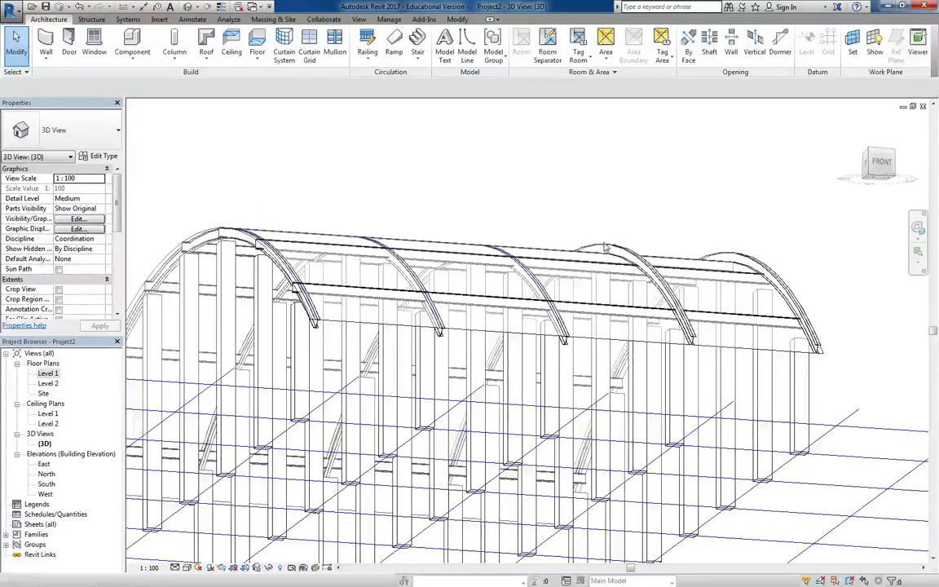
- Set the cross-section rotation of the last two arched beams to 0°
left_click(628, 255)
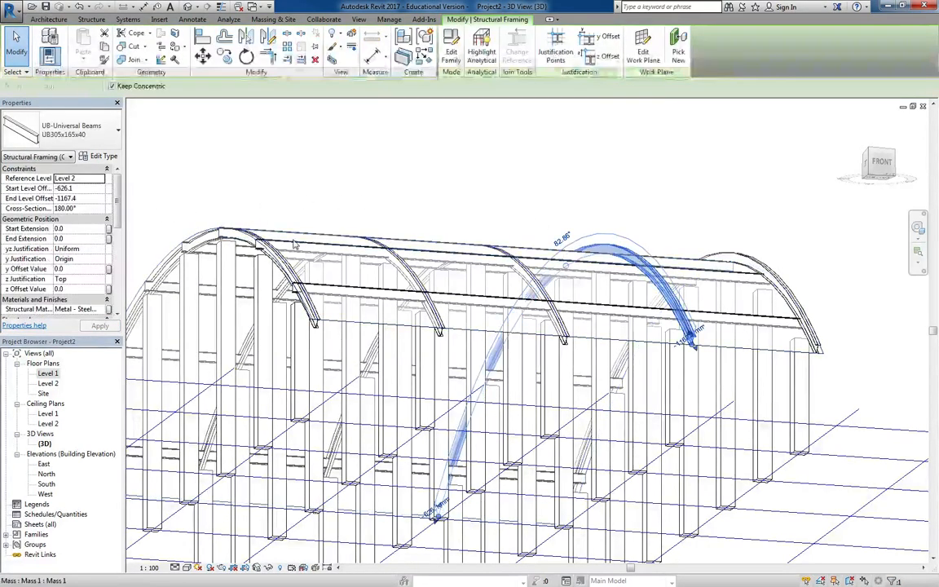
left_click(81, 208)
type("-180")
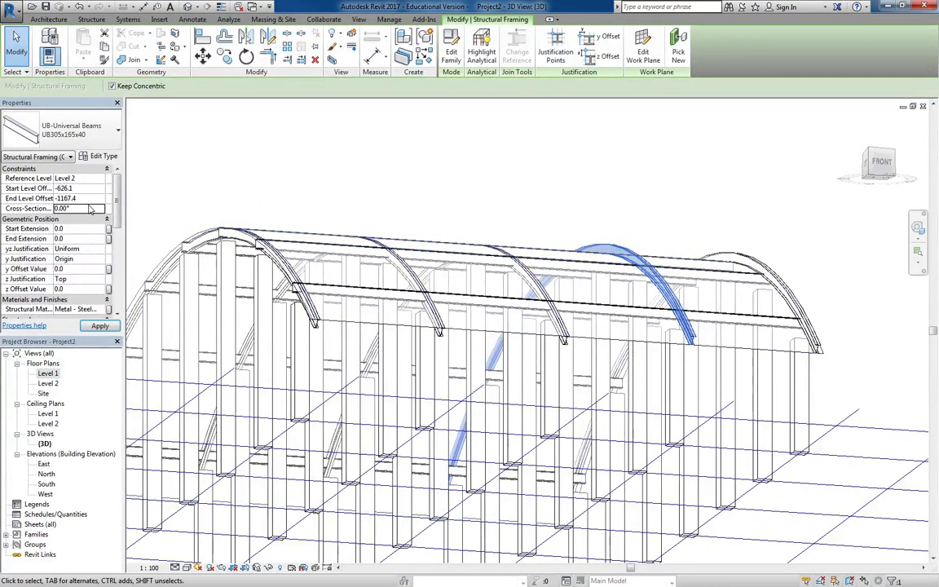
left_click(99, 325)
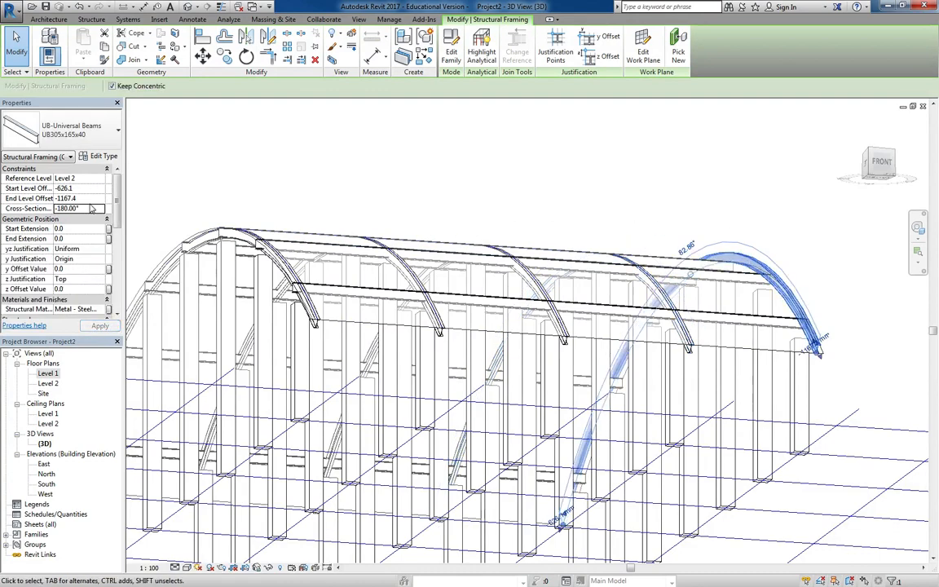
left_click(90, 209)
type("0")
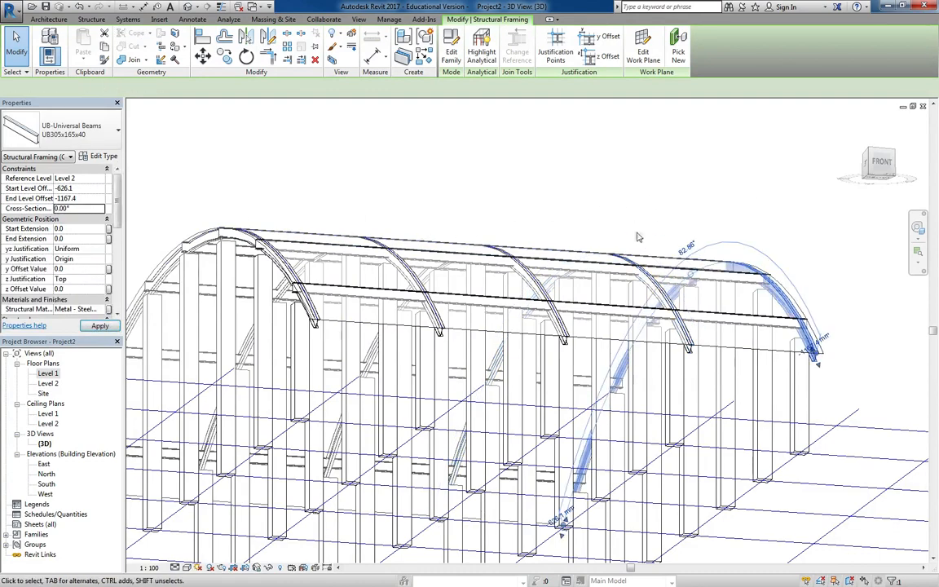
left_click(538, 189)
- Create a Generic - 400mm roof by face on the curved top face of the mass
scroll(538, 187, "down", 1)
middle_click_drag(536, 187, 503, 325, "shift")
middle_click_drag(399, 268, 423, 310, "shift")
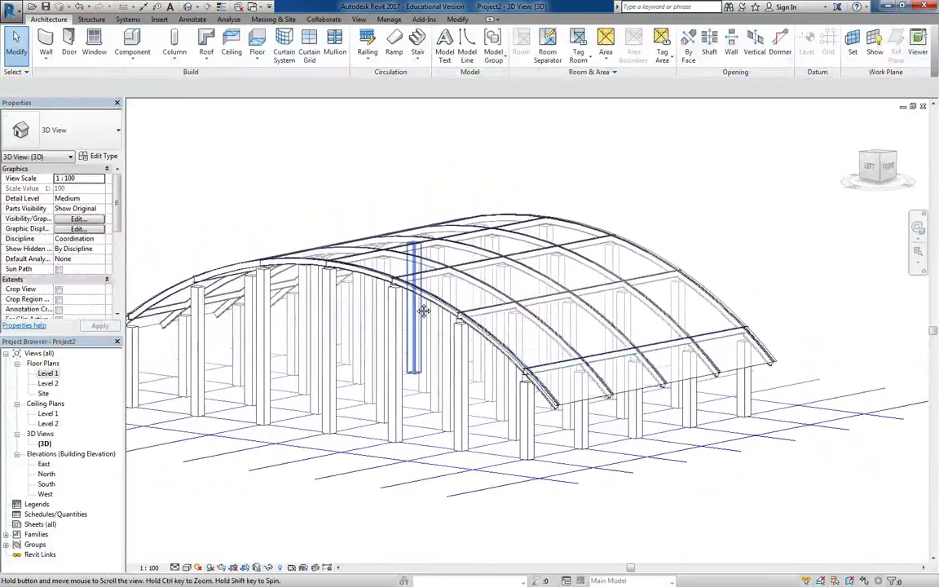
middle_click_drag(366, 244, 456, 326, "shift")
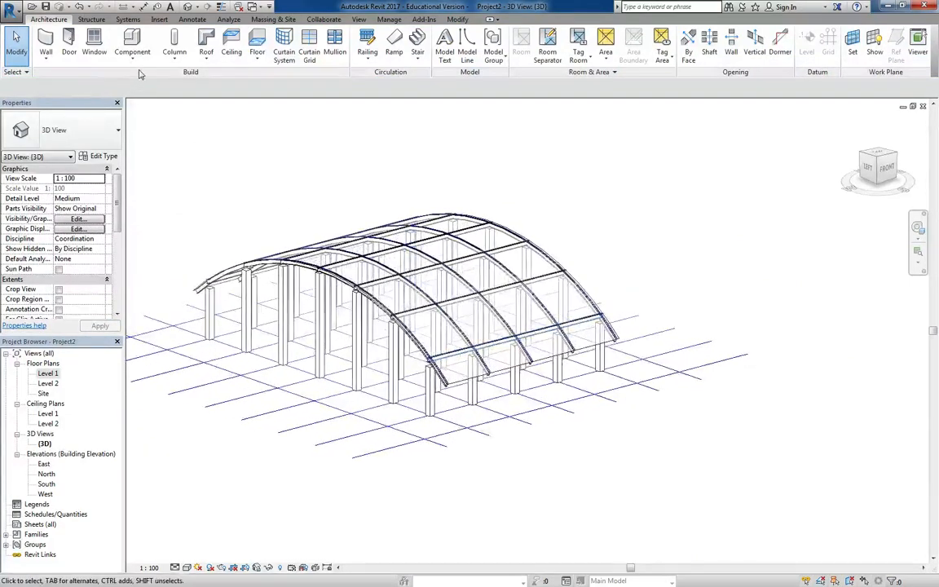
left_click(207, 61)
left_click(218, 123)
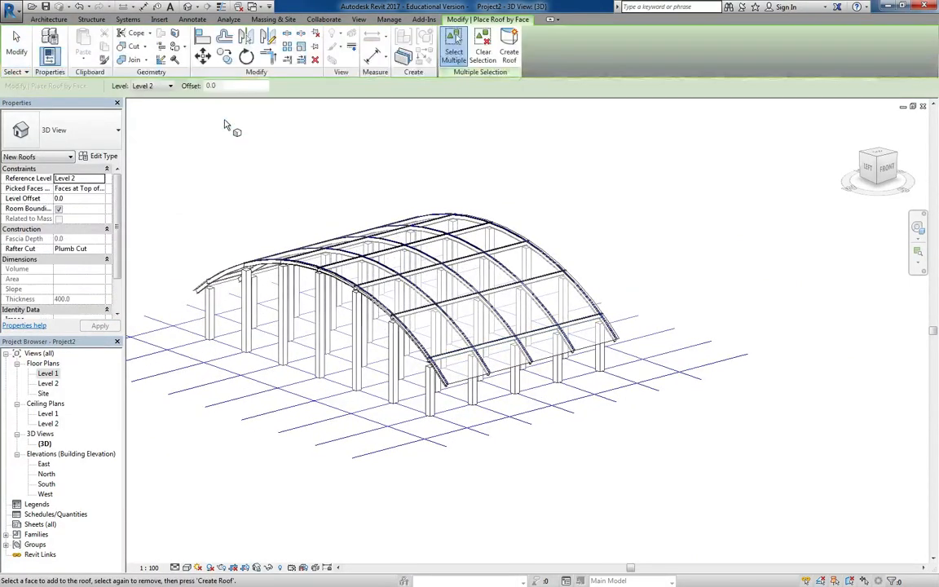
left_click(463, 380)
middle_click_drag(462, 383, 499, 274, "shift")
scroll(499, 33, "up", 1)
left_click(509, 46)
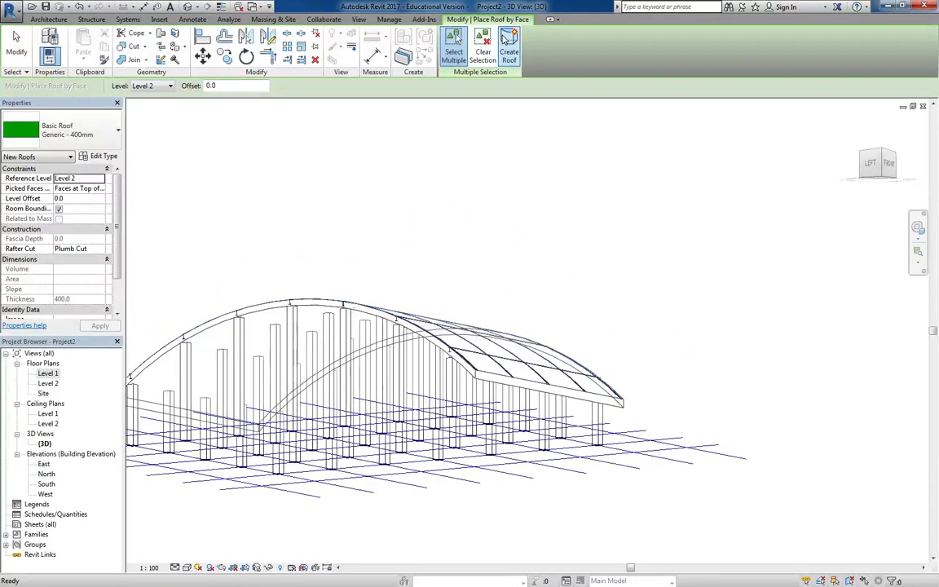
- Set the new roof's picked faces location to Faces at Bottom of Roof so it sits above the beams
scroll(479, 368, "up", 3)
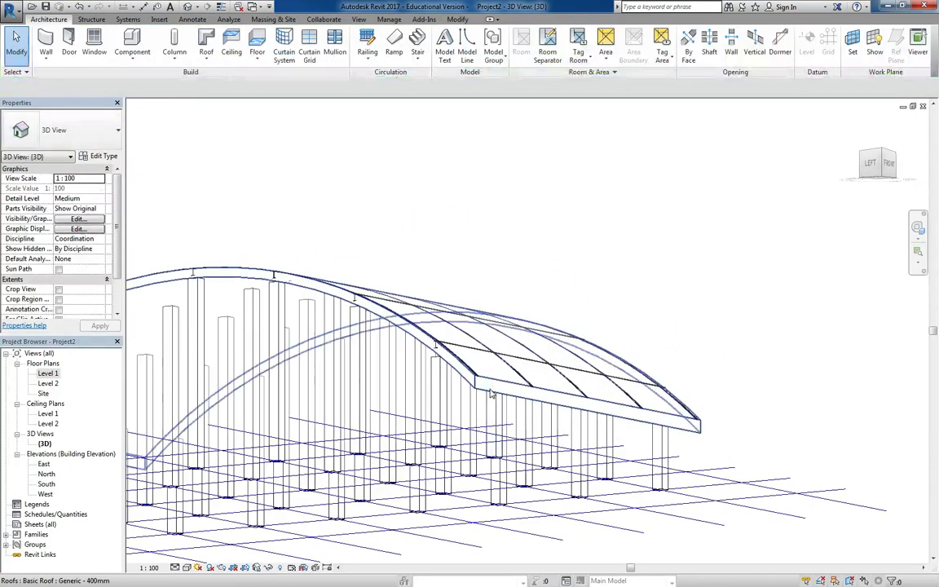
left_click(433, 349)
middle_click_drag(367, 379, 416, 300, "shift")
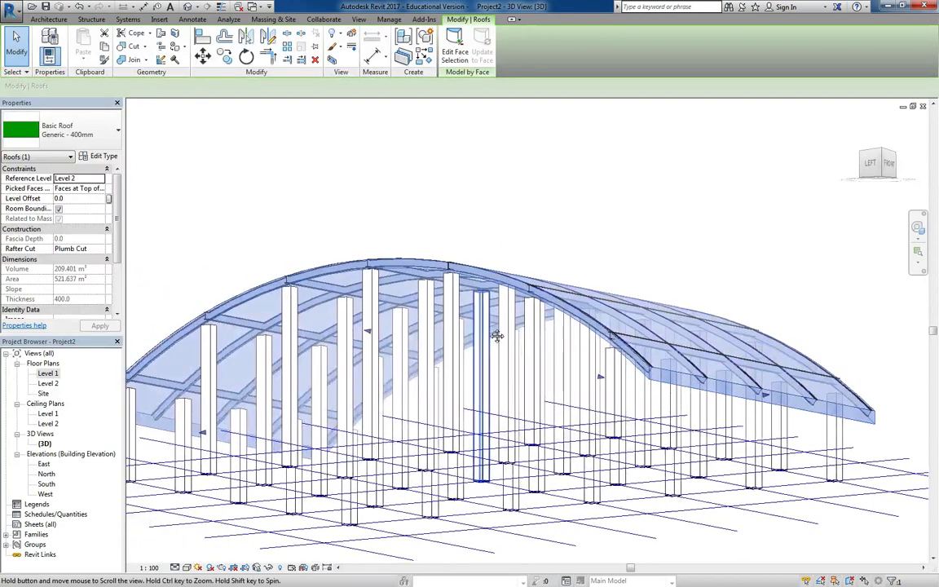
left_click(89, 188)
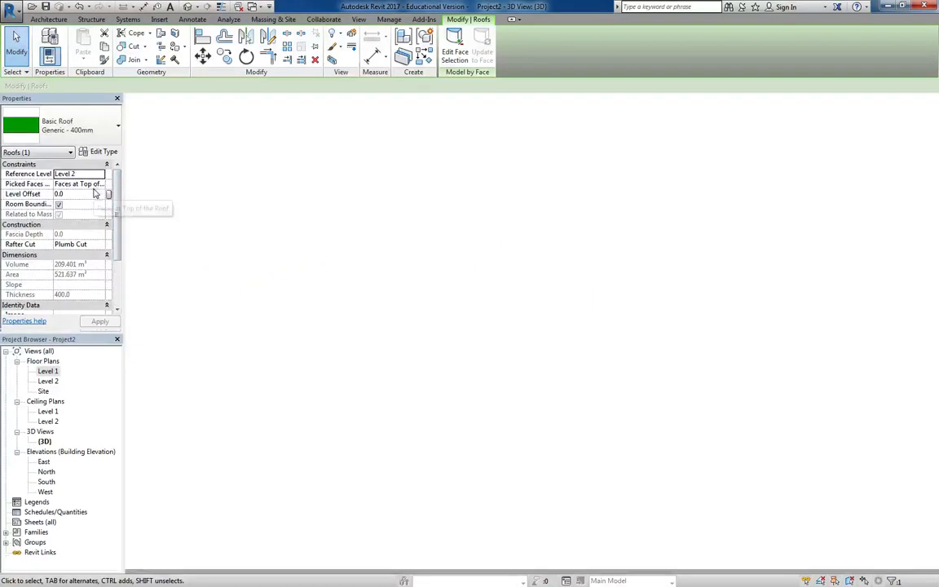
left_click(92, 203)
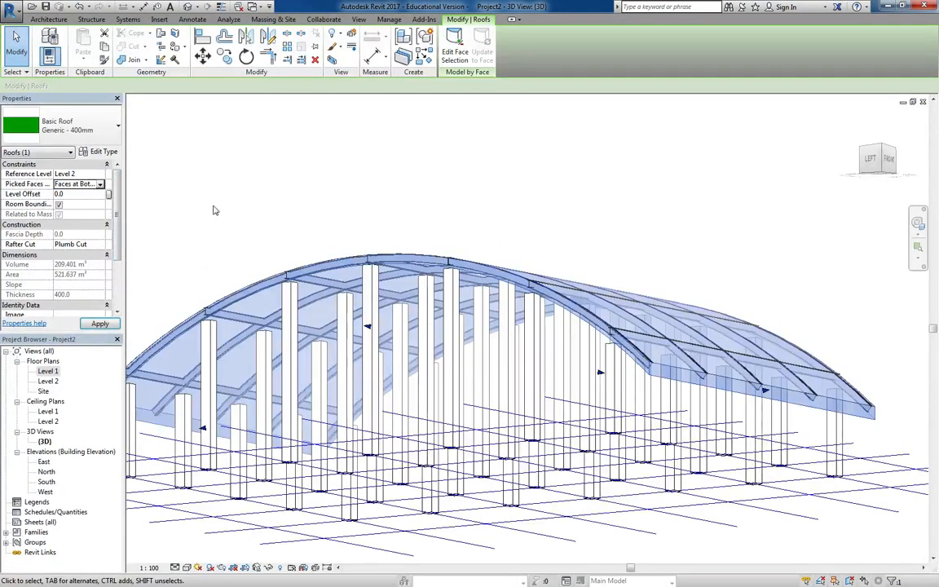
left_click(516, 207)
scroll(516, 207, "down", 2)
middle_click_drag(516, 207, 540, 424, "shift")
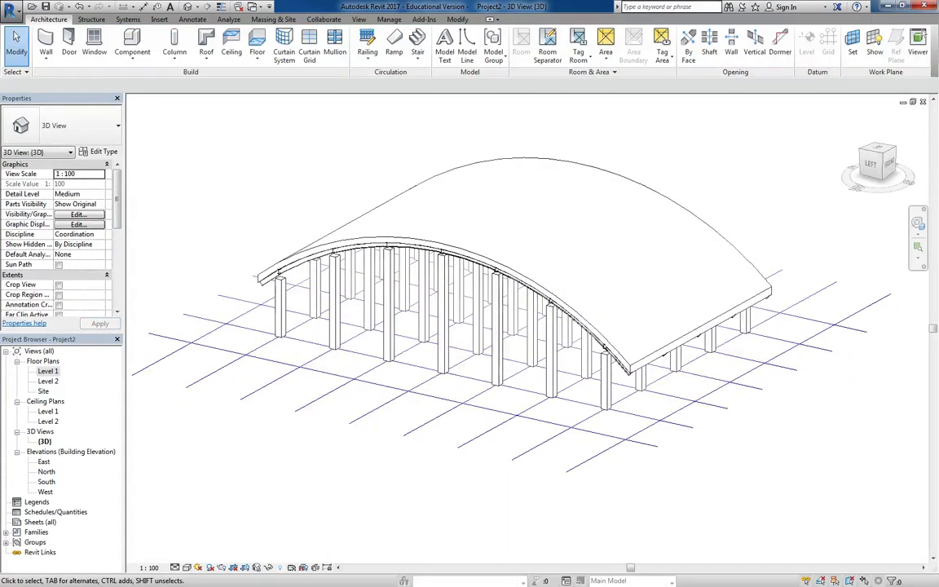